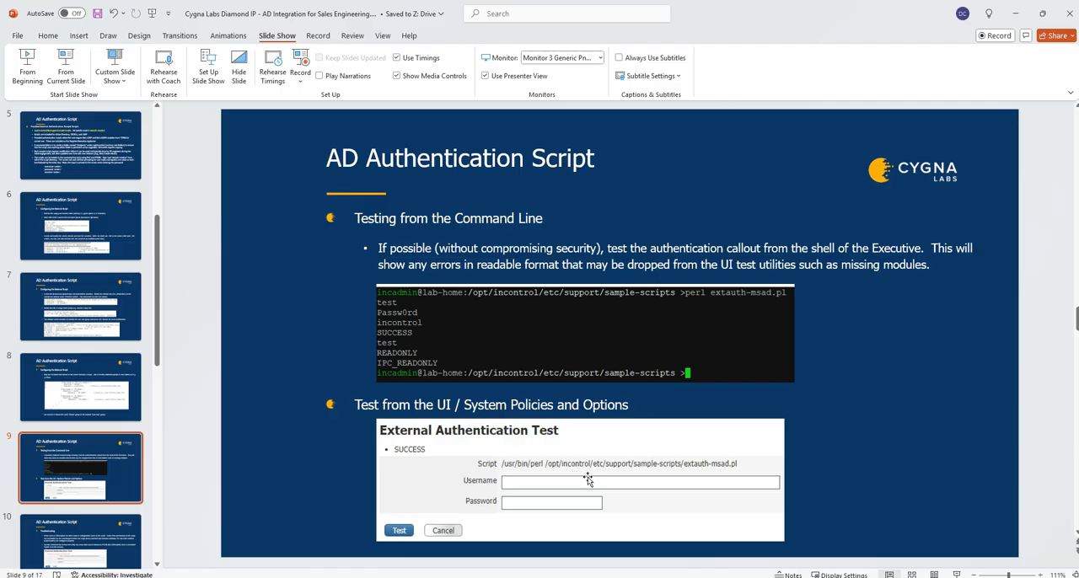
Step: Review the AD Authentication Script slides on command-line testing and troubleshooting, and switch to IPControl in the browser
{"action": "scroll", "coordinate": [588, 479], "scroll_direction": "down", "scroll_amount": 1}
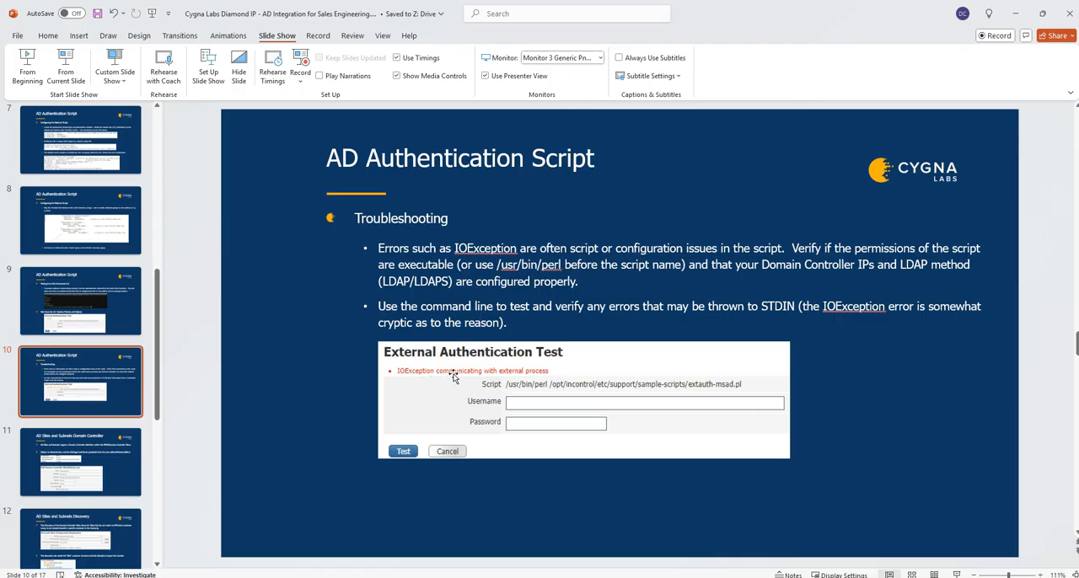
{"action": "scroll", "coordinate": [453, 376], "scroll_direction": "up", "scroll_amount": 1}
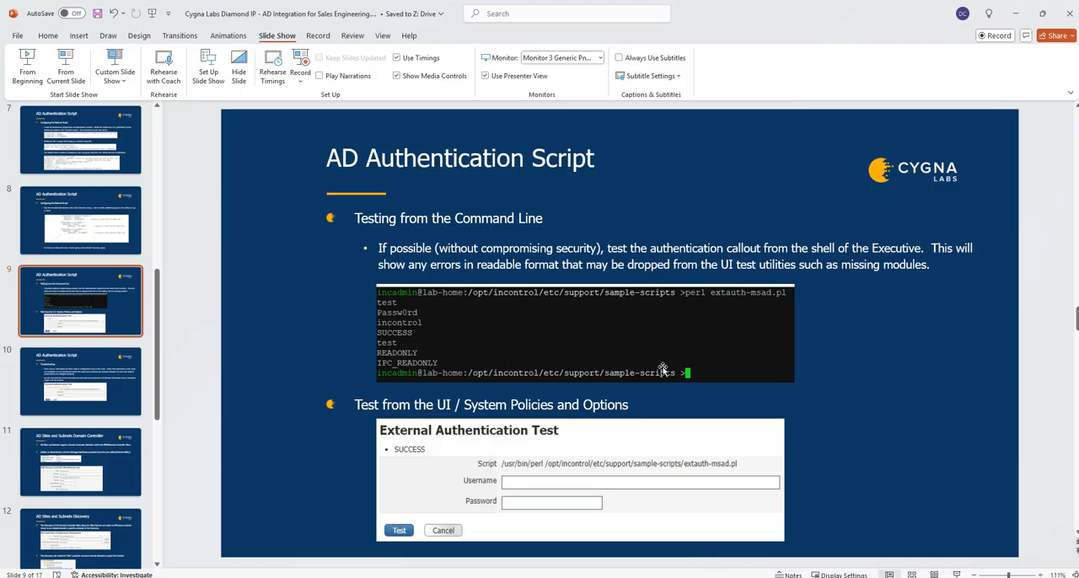
{"action": "left_click_drag", "start_coordinate": [783, 14], "coordinate": [1077, 139]}
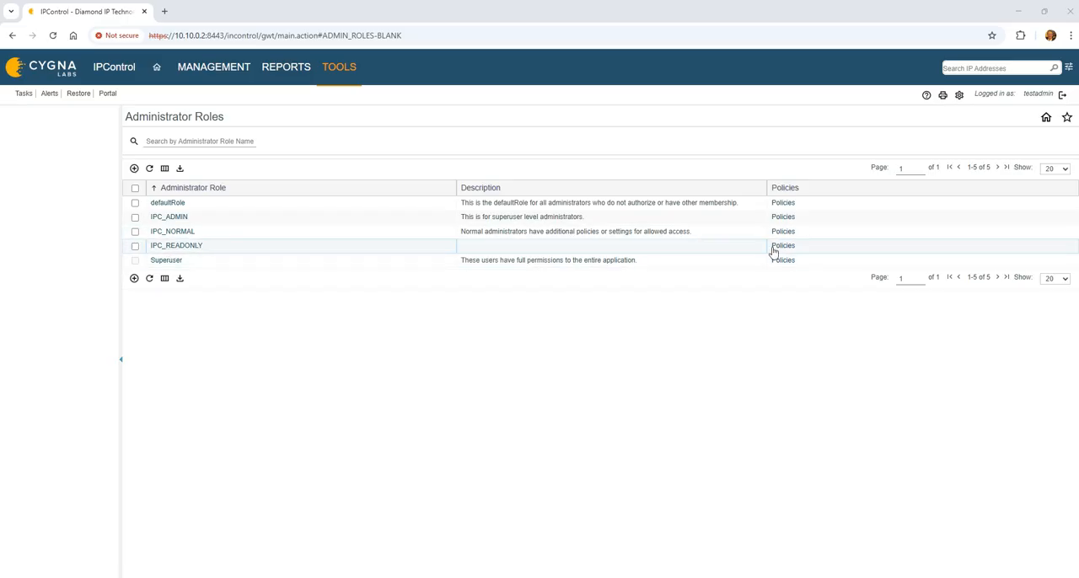
Step: Open the defaultRole policies and disable Write, Delete and Apply to Children for the InControl container in its access control list
{"action": "left_click", "coordinate": [784, 204]}
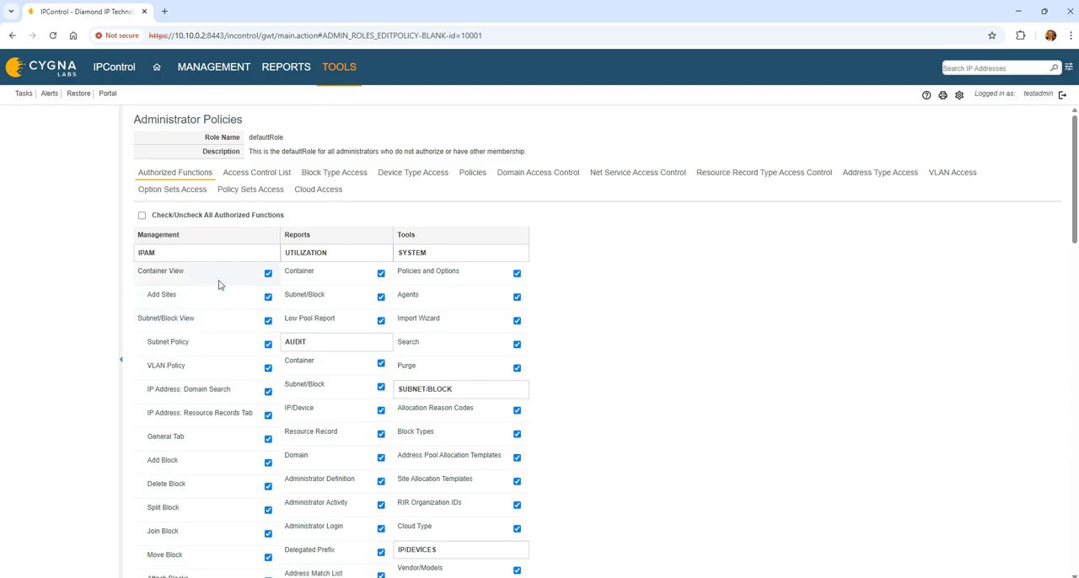
{"action": "left_click", "coordinate": [192, 74]}
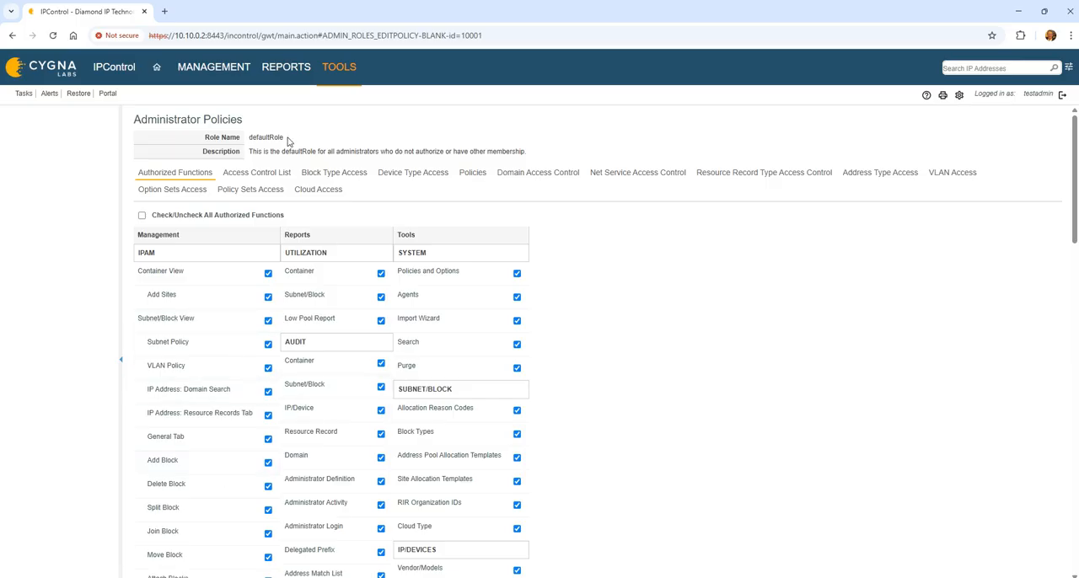
{"action": "left_click", "coordinate": [254, 173]}
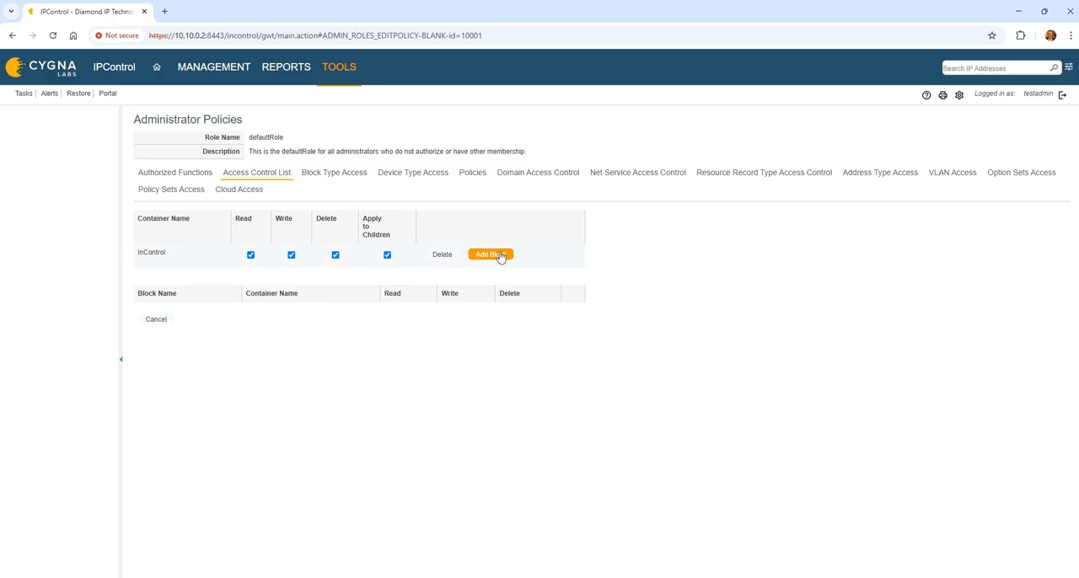
{"action": "left_click", "coordinate": [291, 255]}
{"action": "left_click", "coordinate": [334, 255]}
{"action": "left_click", "coordinate": [387, 255]}
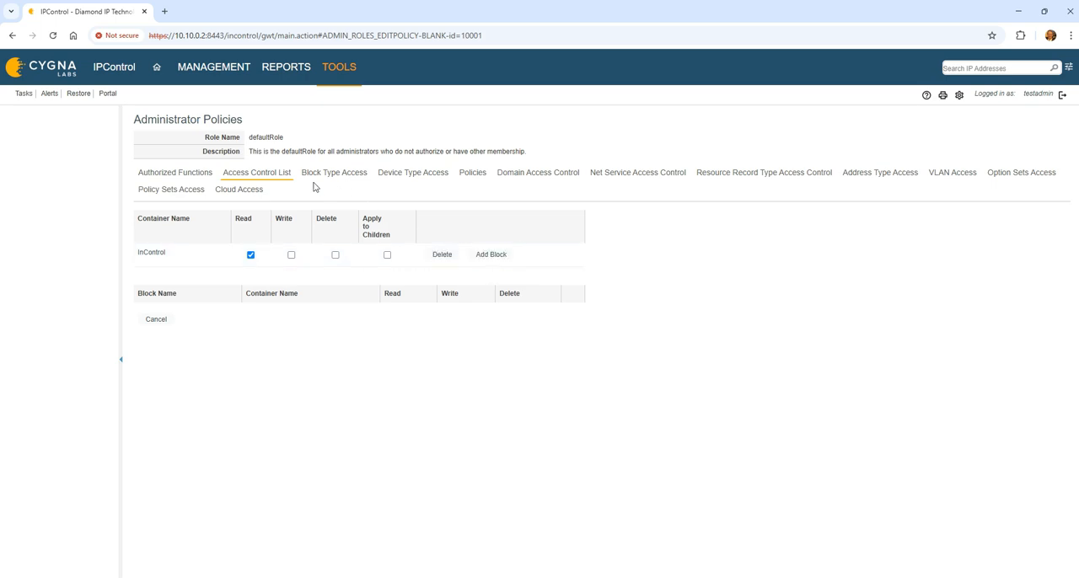
Step: View defaultRole's block type and device type access, and set its Interface Access policy to Both Web UI and CLI
{"action": "left_click", "coordinate": [340, 176]}
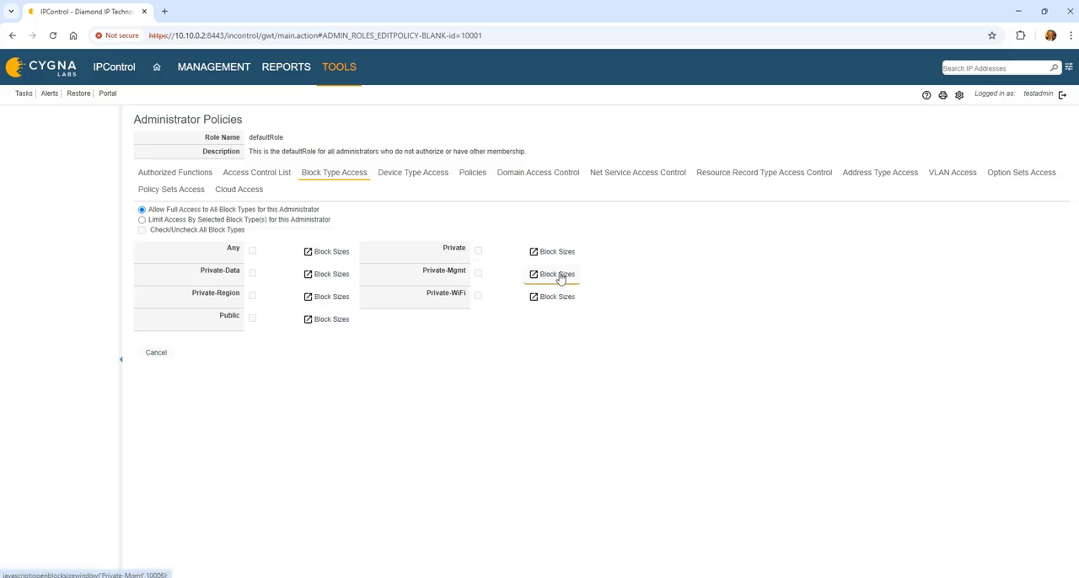
{"action": "left_click", "coordinate": [447, 178]}
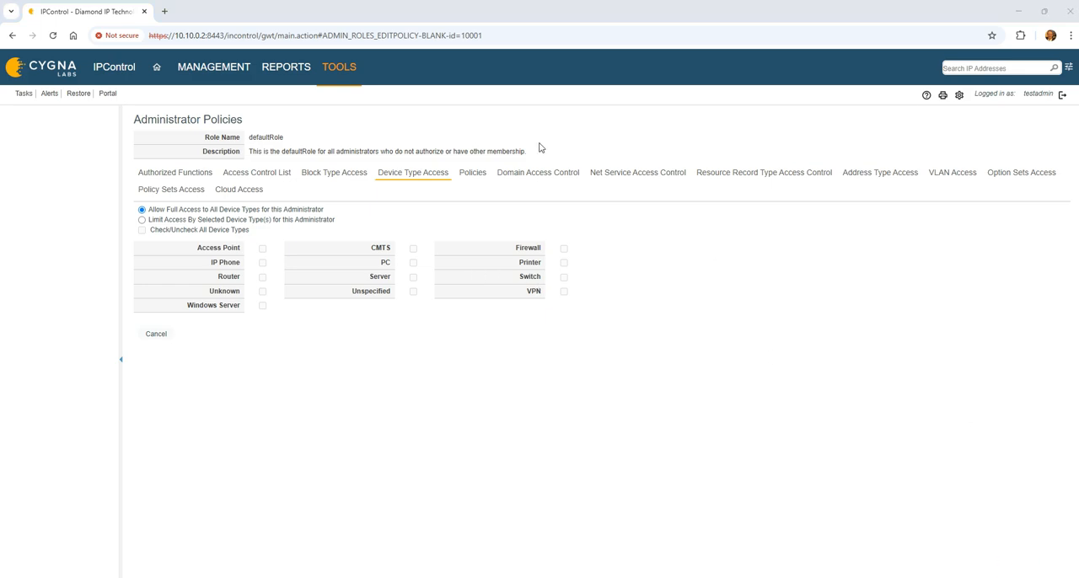
{"action": "left_click", "coordinate": [475, 175]}
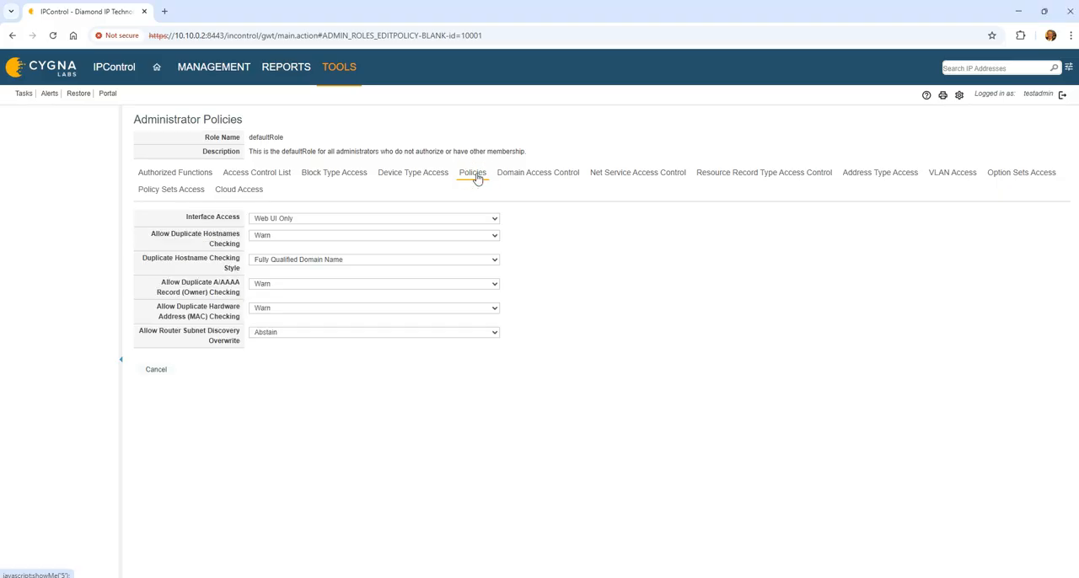
{"action": "left_click", "coordinate": [451, 218]}
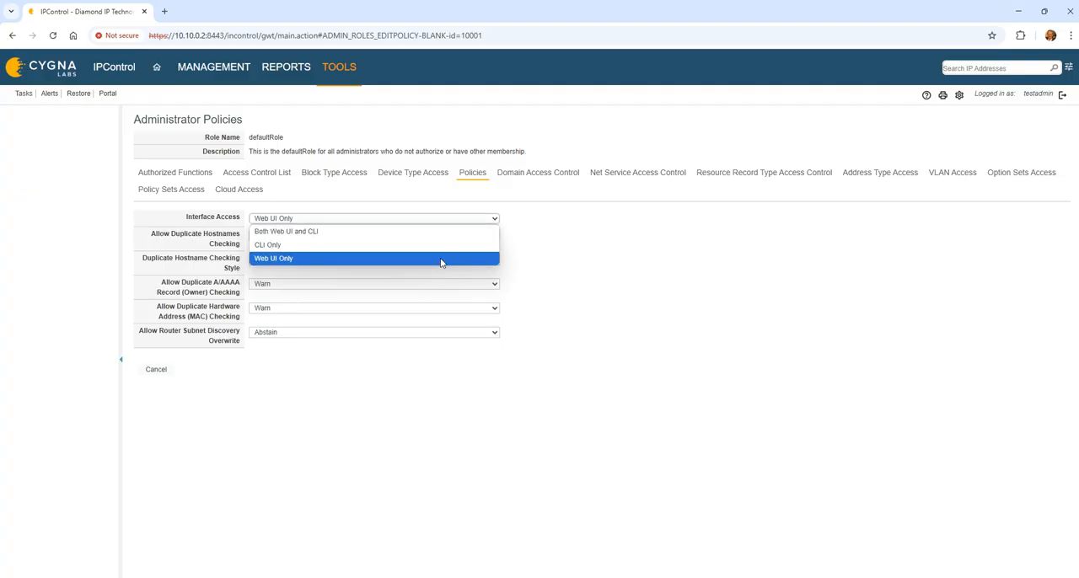
{"action": "left_click", "coordinate": [431, 236]}
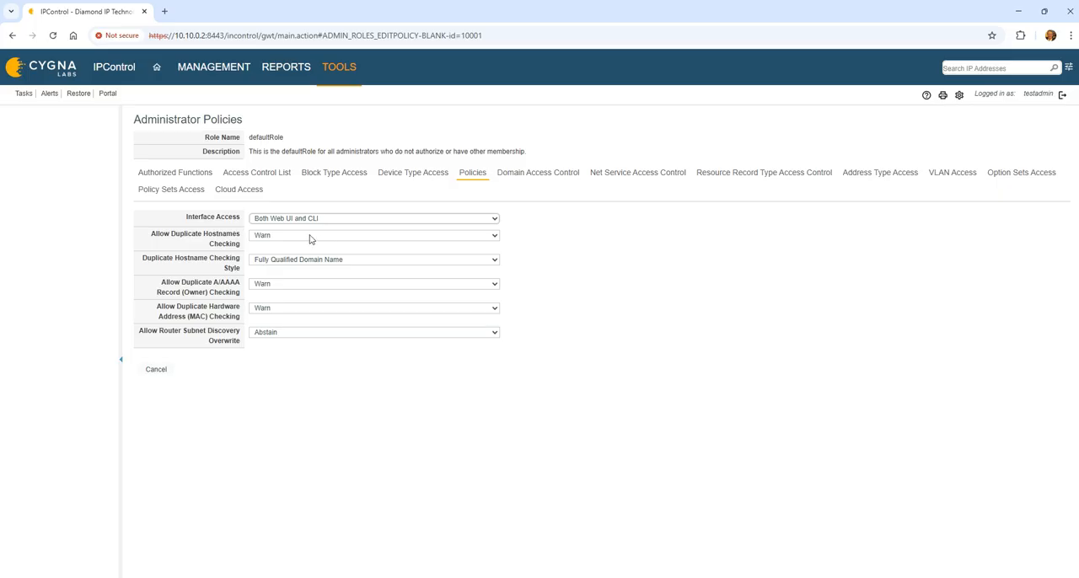
Step: Examine the available options for duplicate hostname checking and the duplicate hostname checking style
{"action": "left_click", "coordinate": [278, 240]}
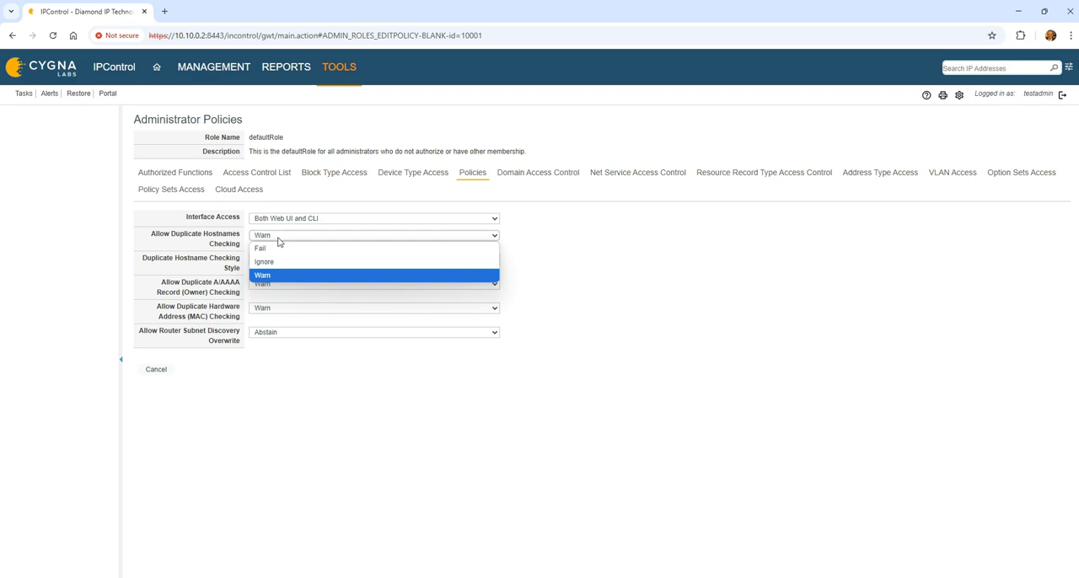
{"action": "left_click", "coordinate": [278, 240]}
{"action": "left_click", "coordinate": [287, 260]}
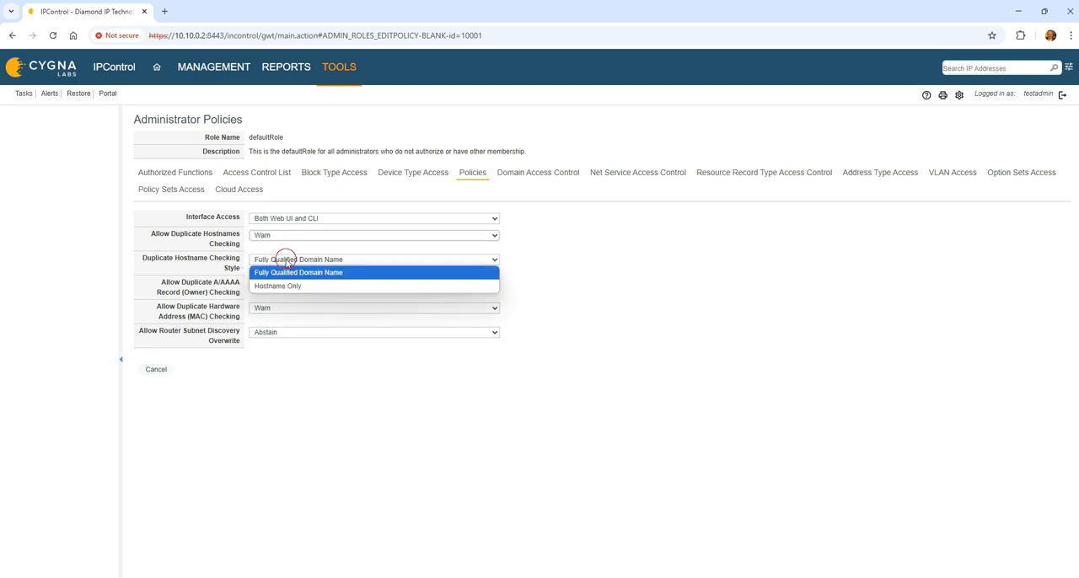
{"action": "left_click", "coordinate": [291, 272]}
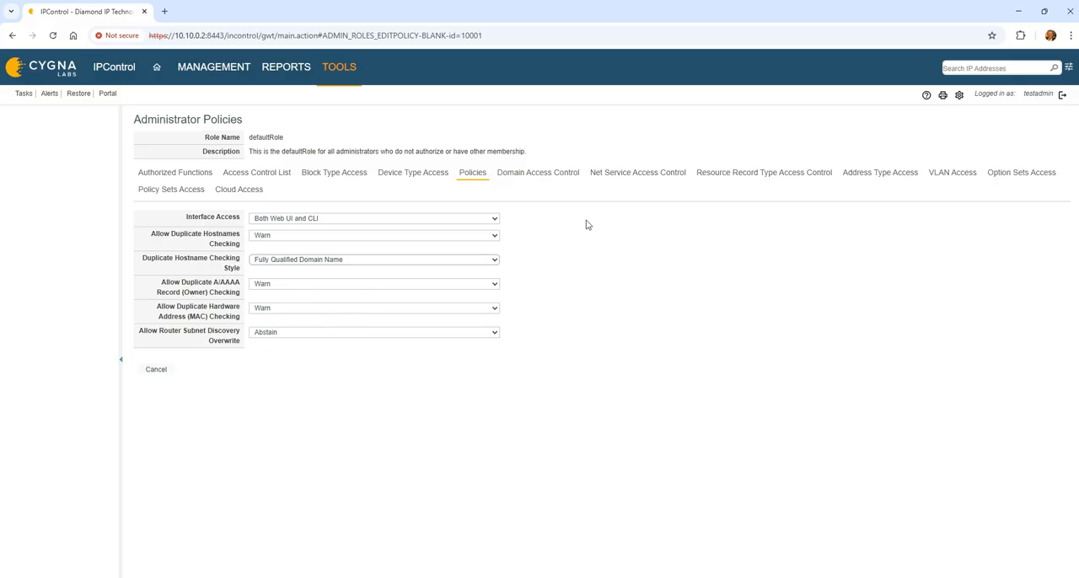
Step: Review defaultRole's domain, net service and resource record type access controls, and cancel the policy editing
{"action": "left_click", "coordinate": [540, 177]}
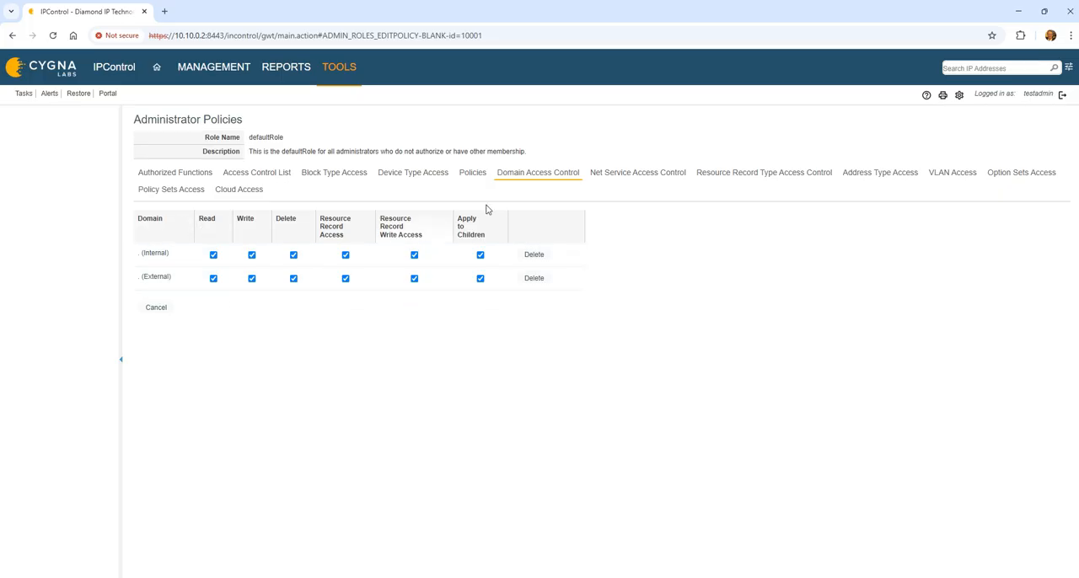
{"action": "left_click", "coordinate": [664, 173]}
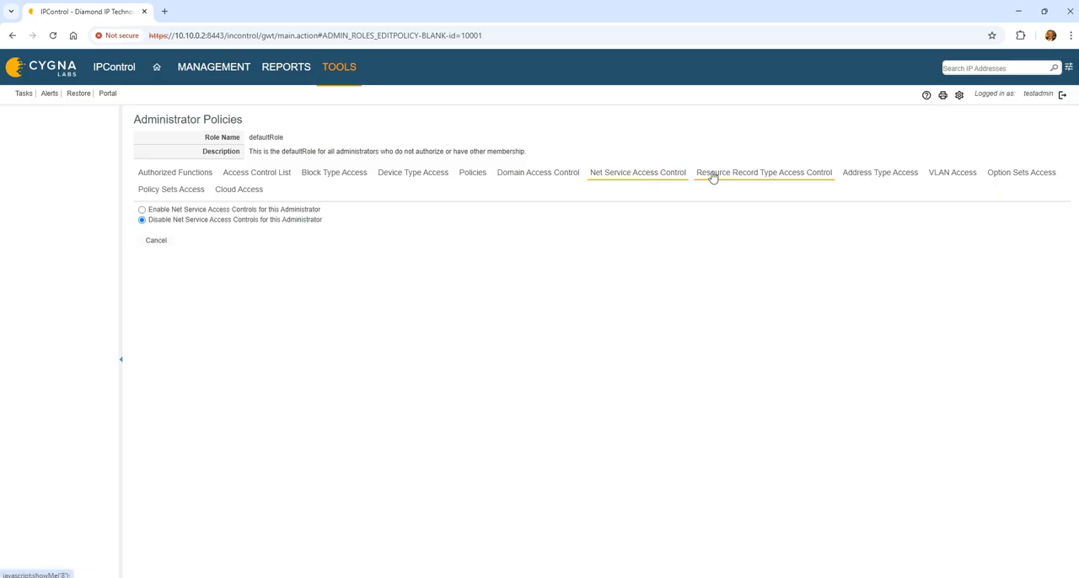
{"action": "left_click", "coordinate": [777, 173]}
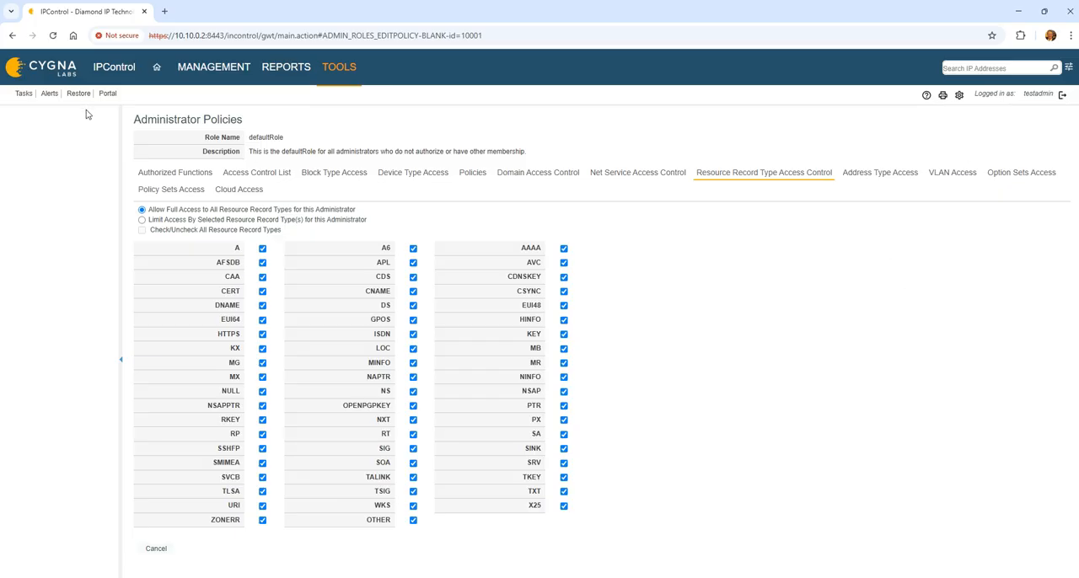
{"action": "left_click", "coordinate": [152, 549]}
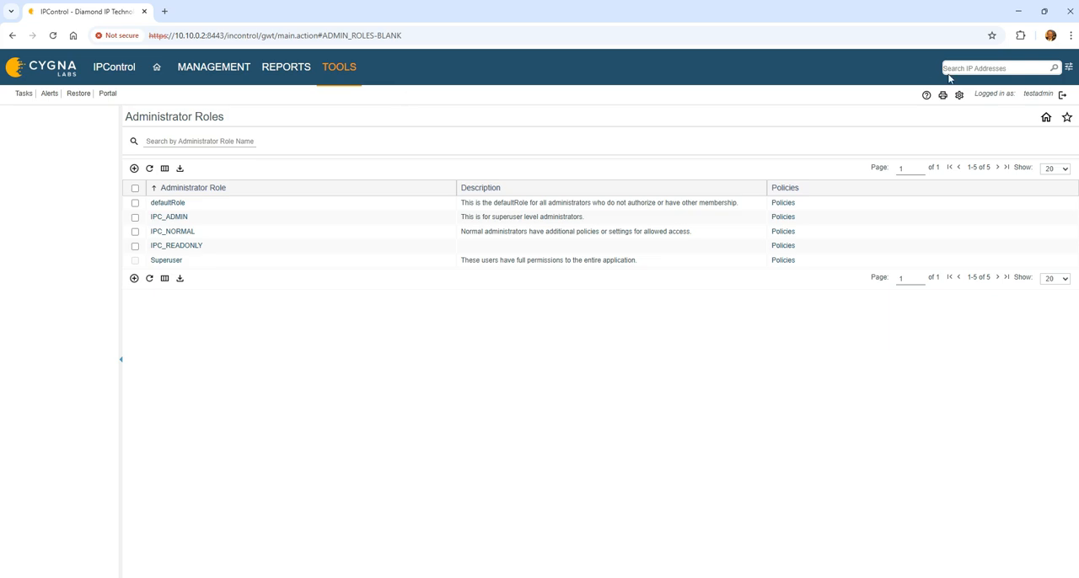
Step: Log out and sign back in with the other administrator account's username and password
{"action": "left_click", "coordinate": [1062, 95]}
{"action": "left_click", "coordinate": [357, 309]}
{"action": "type", "text": "incadmin"}
{"action": "key", "text": "Tab"}
{"action": "type", "text": "incadmin"}
{"action": "key", "text": "Return"}
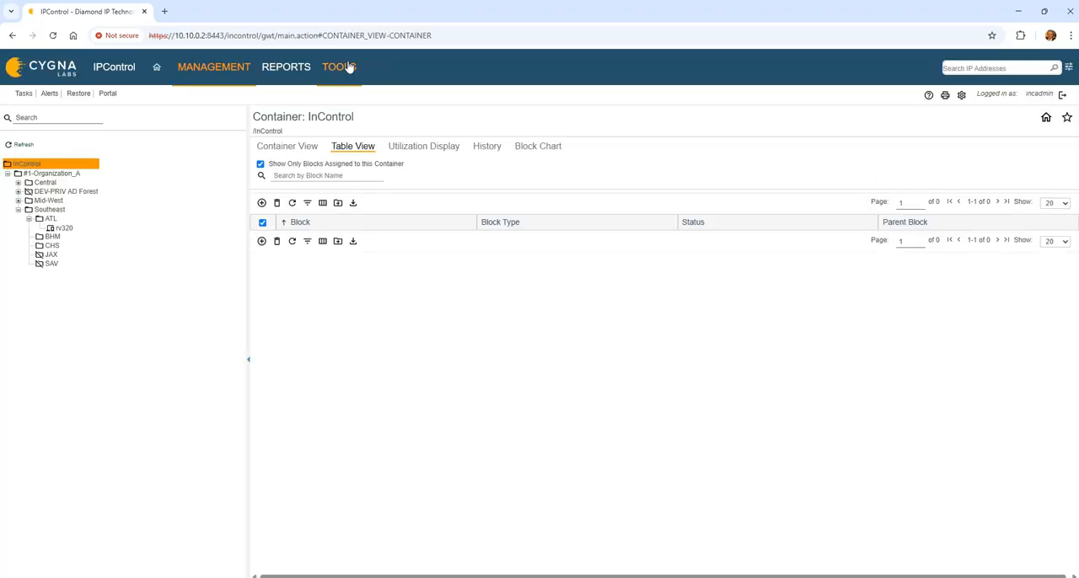
Step: Open the Administrator Roles list and the system Policies and Options page
{"action": "left_click", "coordinate": [347, 67]}
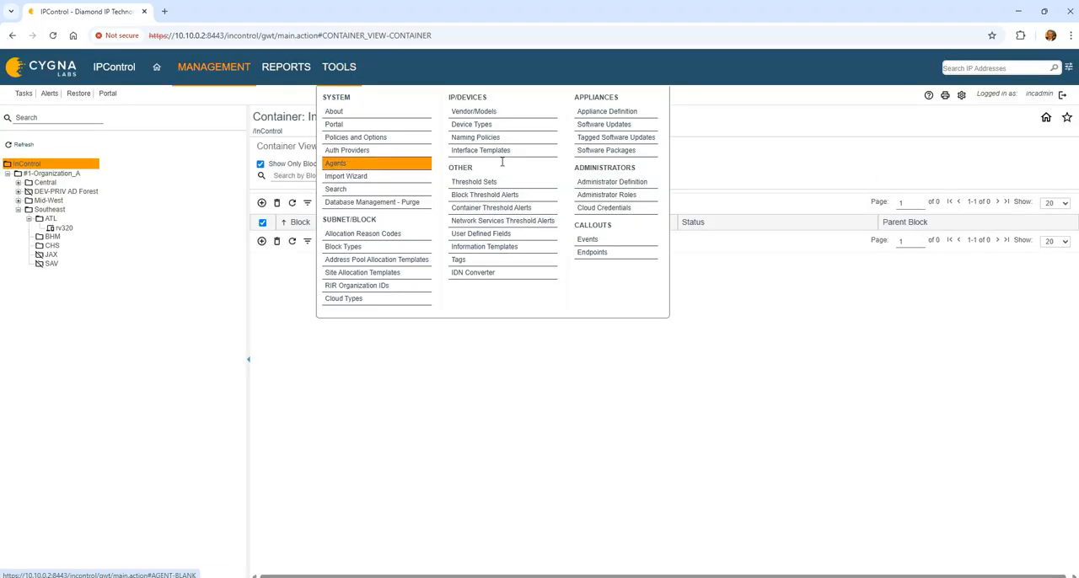
{"action": "left_click", "coordinate": [595, 196]}
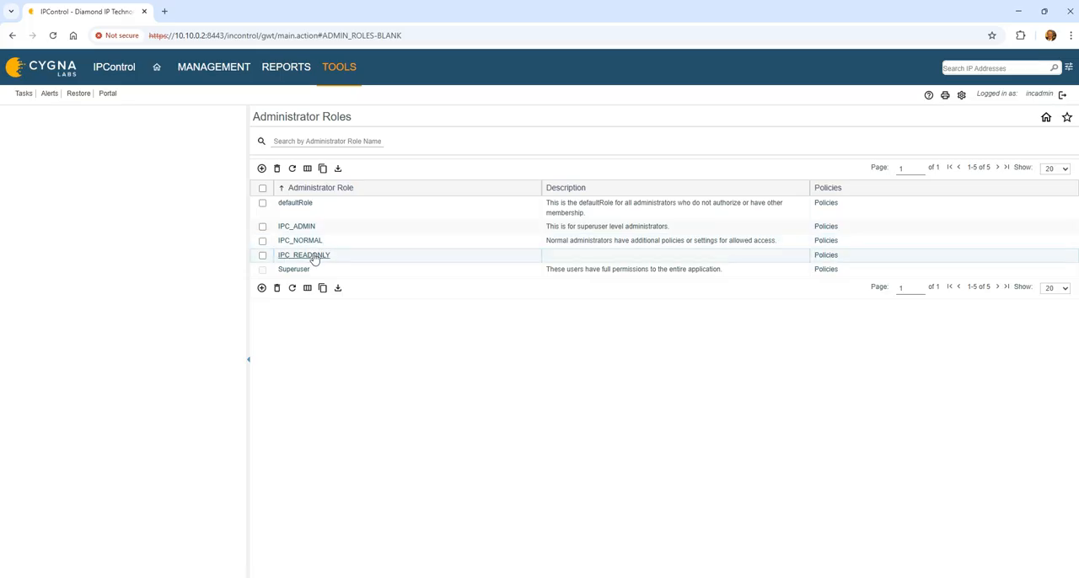
{"action": "left_click", "coordinate": [341, 74]}
{"action": "left_click", "coordinate": [365, 139]}
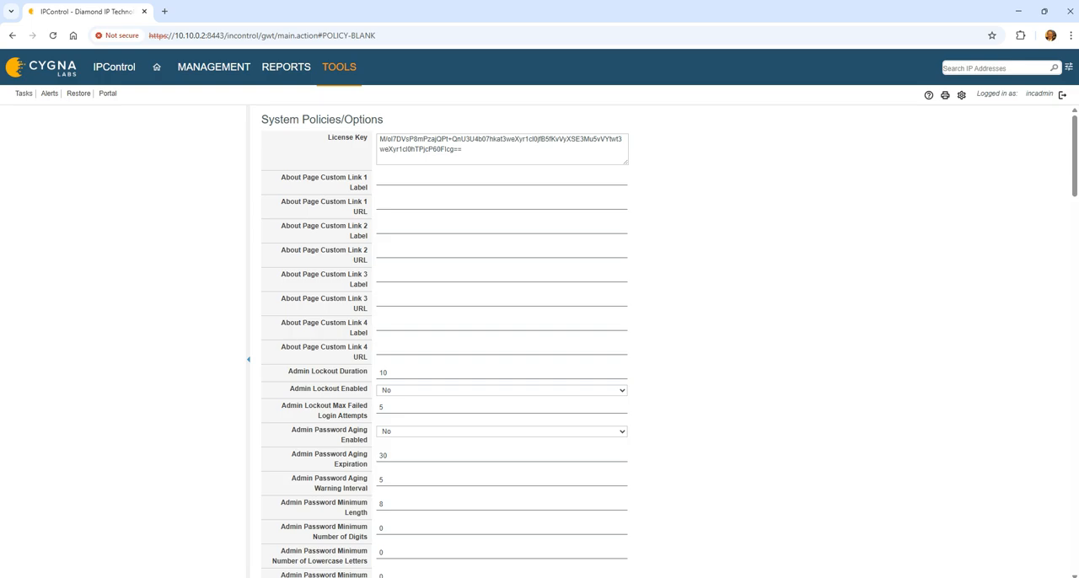
Step: Find Allow Underscores in Host Names in the system policies and set it to Yes
{"action": "scroll", "coordinate": [278, 396], "scroll_direction": "down", "scroll_amount": 2}
{"action": "scroll", "coordinate": [282, 396], "scroll_direction": "down", "scroll_amount": 6}
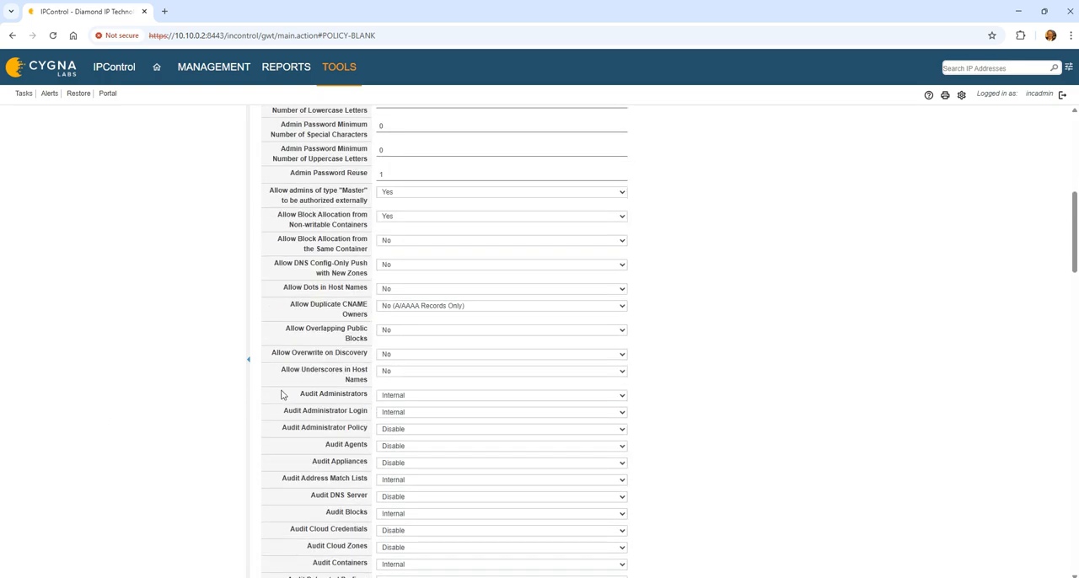
{"action": "scroll", "coordinate": [281, 396], "scroll_direction": "down", "scroll_amount": 1}
{"action": "scroll", "coordinate": [282, 395], "scroll_direction": "down", "scroll_amount": 3}
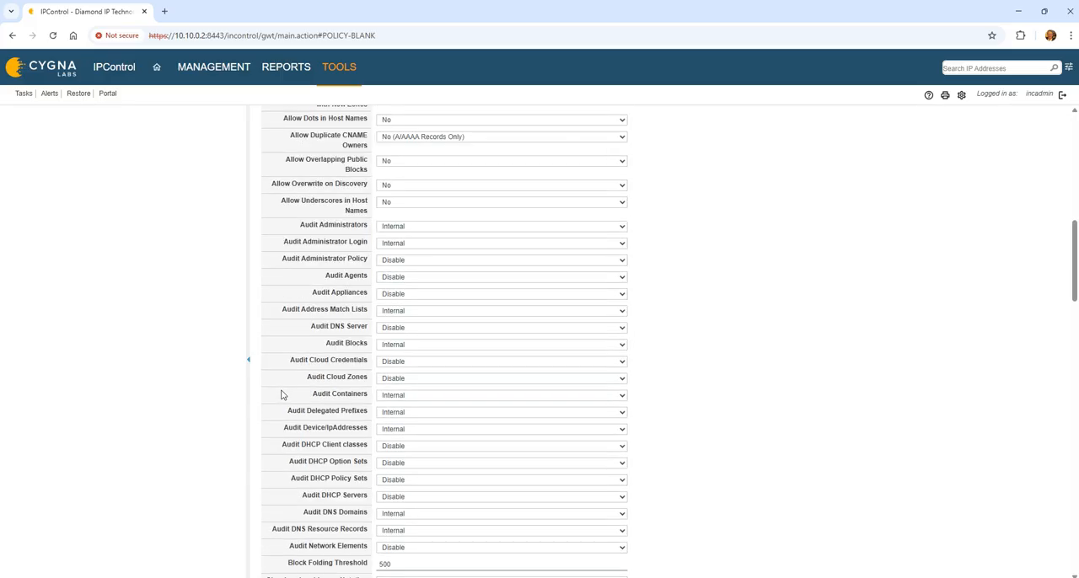
{"action": "scroll", "coordinate": [281, 395], "scroll_direction": "down", "scroll_amount": 2}
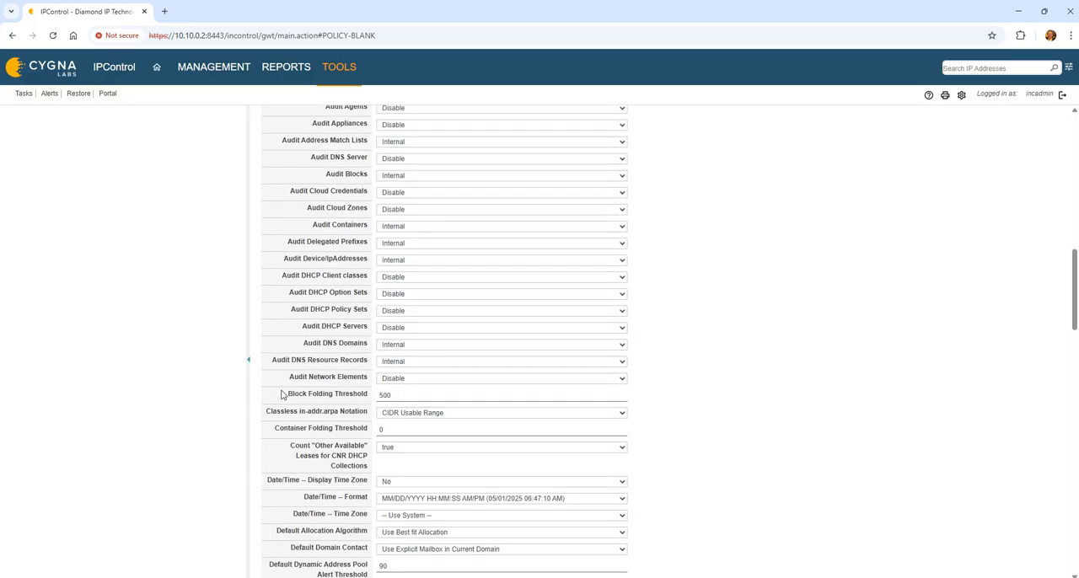
{"action": "scroll", "coordinate": [281, 395], "scroll_direction": "up", "scroll_amount": 5}
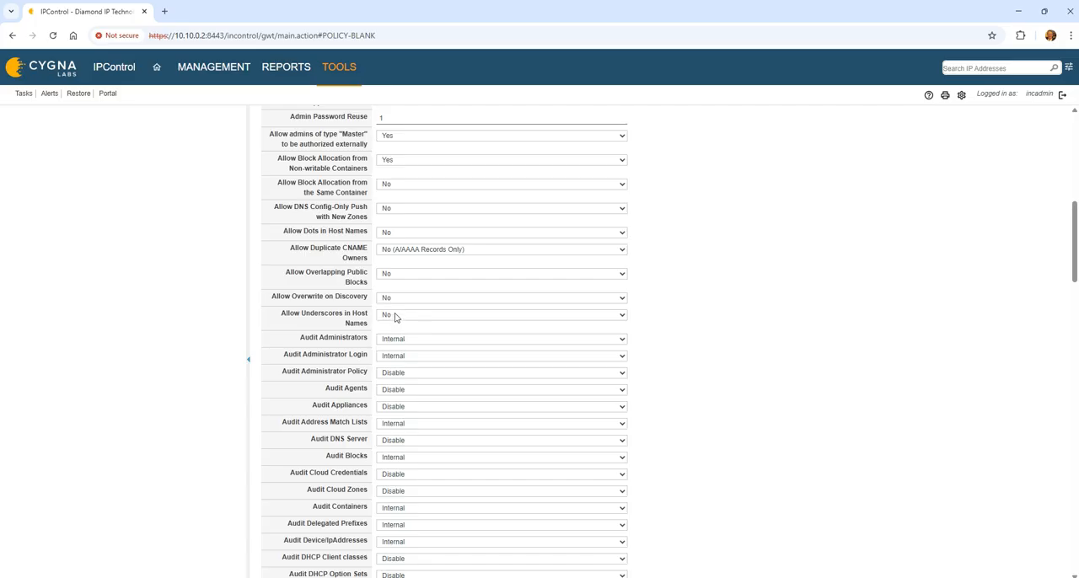
{"action": "left_click_drag", "start_coordinate": [281, 313], "coordinate": [361, 331]}
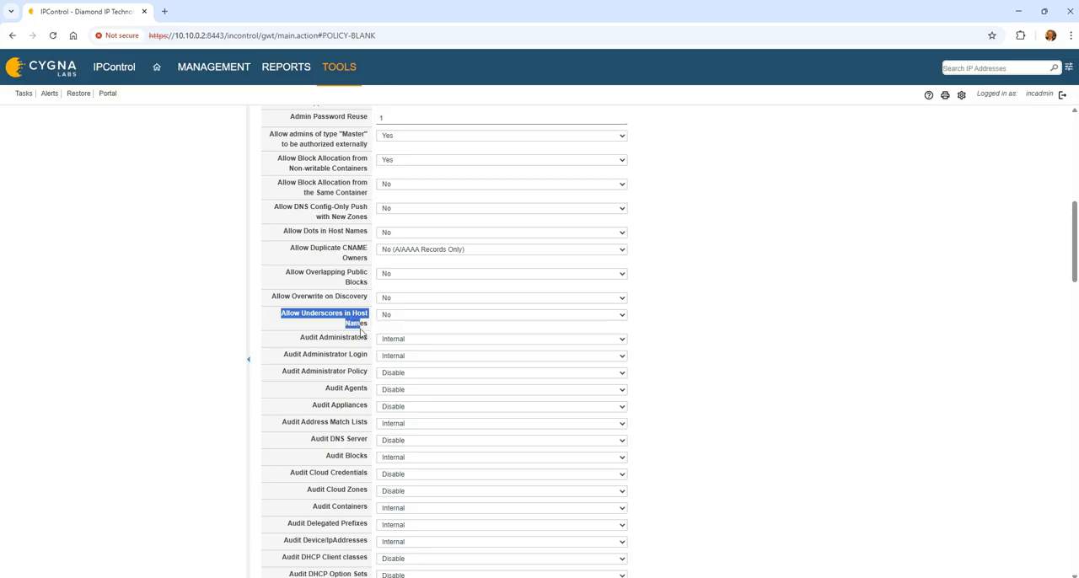
{"action": "left_click", "coordinate": [389, 317]}
{"action": "left_click", "coordinate": [408, 342]}
{"action": "left_click", "coordinate": [311, 315]}
Step: Locate and examine the system policy that allows admins of type "Master" to be authorized externally
{"action": "scroll", "coordinate": [331, 379], "scroll_direction": "up", "scroll_amount": 2}
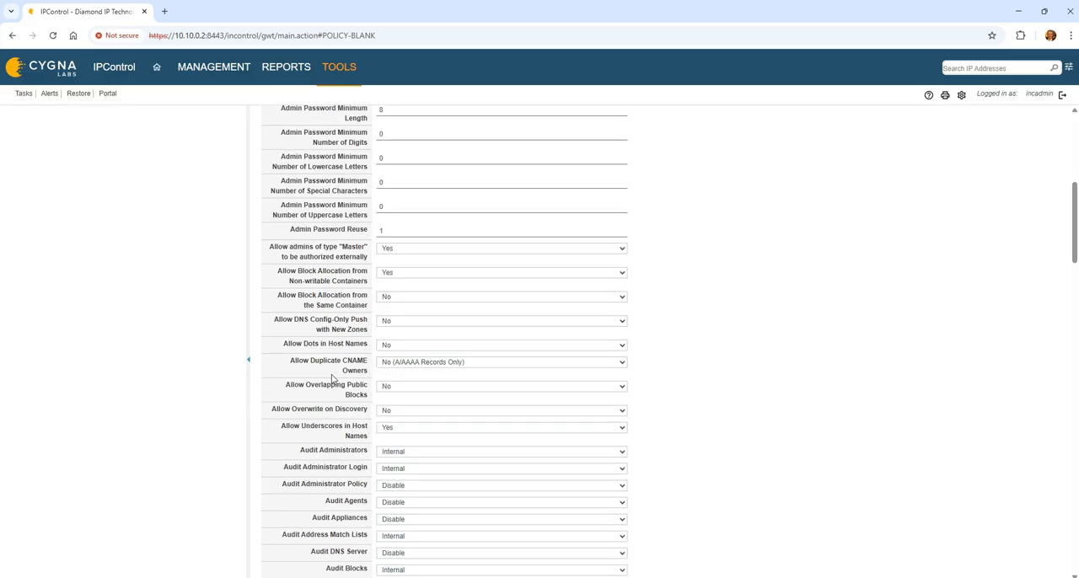
{"action": "scroll", "coordinate": [332, 379], "scroll_direction": "up", "scroll_amount": 4}
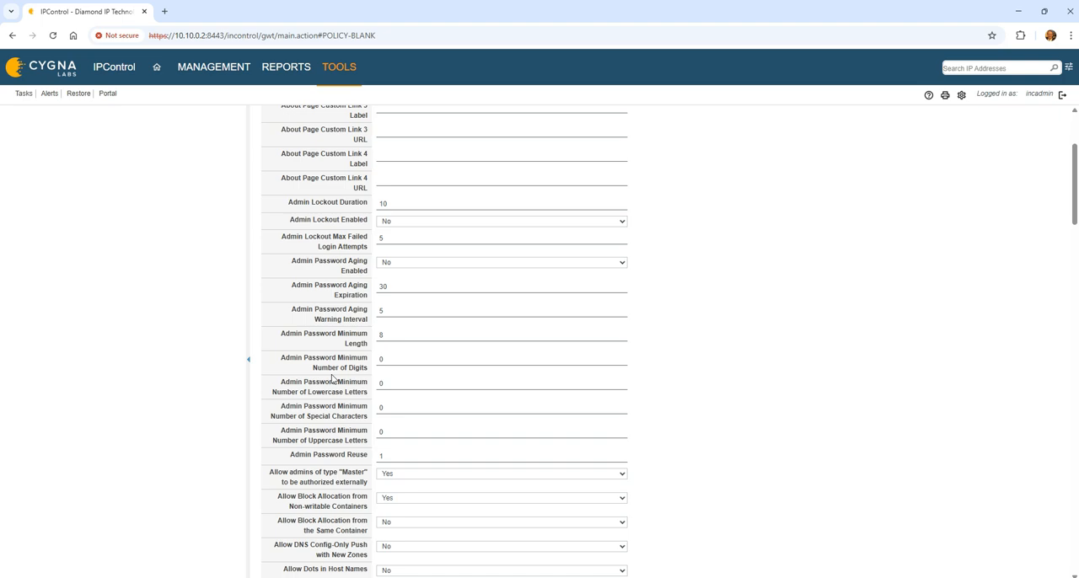
{"action": "scroll", "coordinate": [331, 379], "scroll_direction": "down", "scroll_amount": 2}
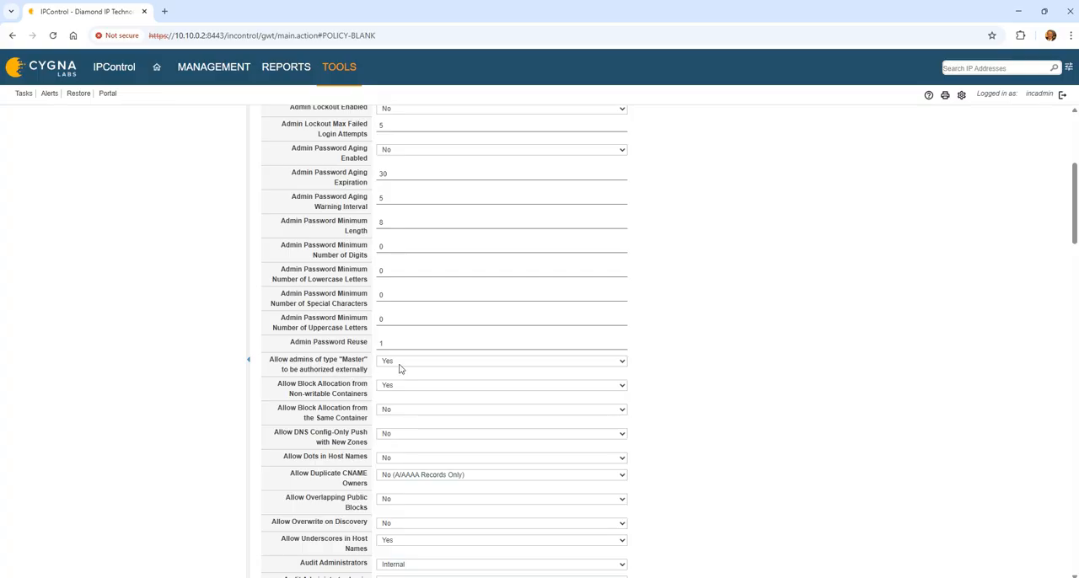
{"action": "left_click_drag", "start_coordinate": [283, 360], "coordinate": [369, 375]}
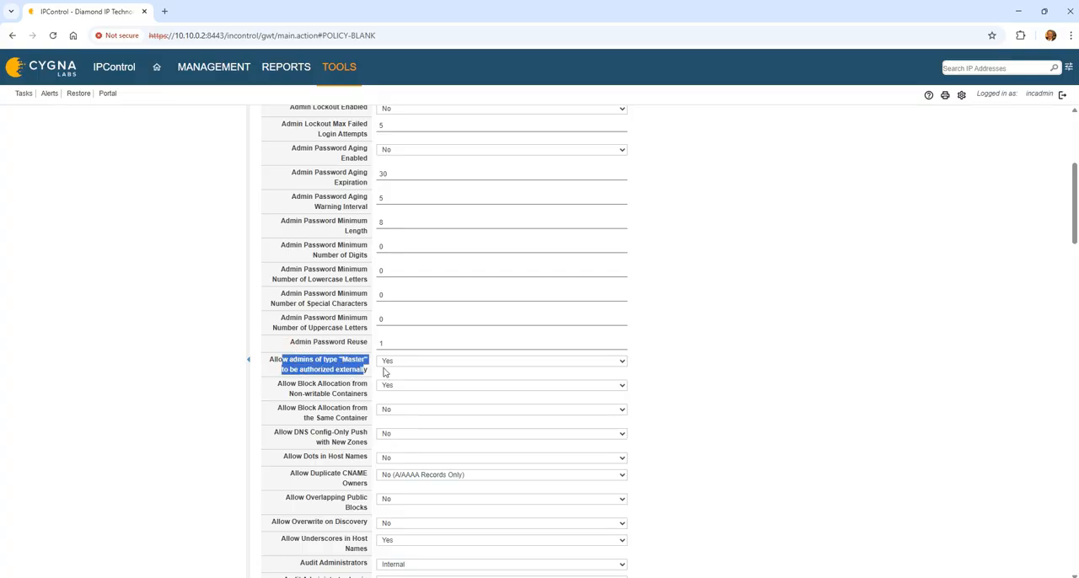
{"action": "left_click", "coordinate": [392, 366]}
{"action": "left_click", "coordinate": [392, 366]}
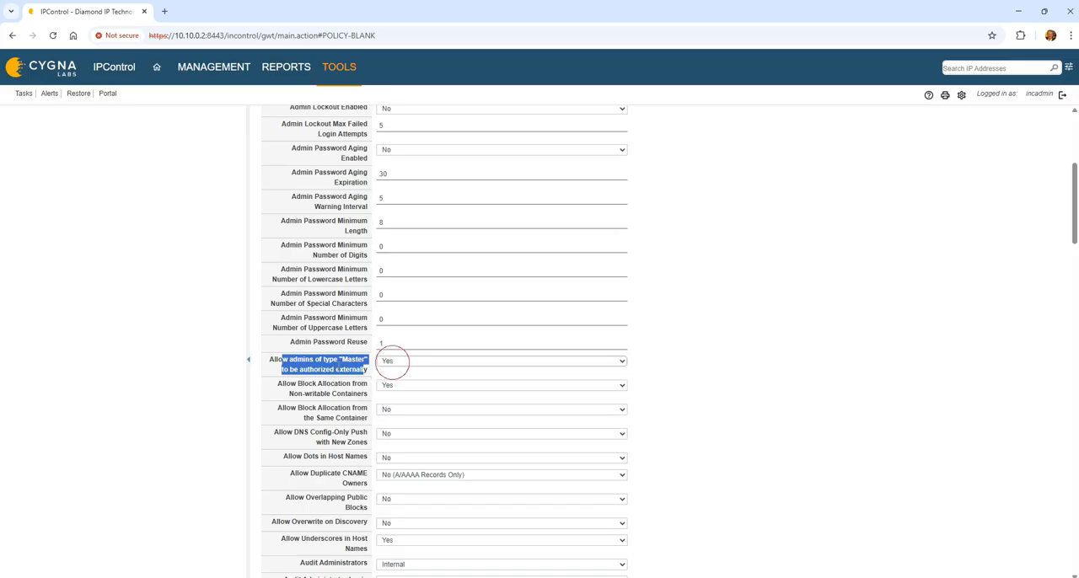
{"action": "left_click", "coordinate": [333, 369]}
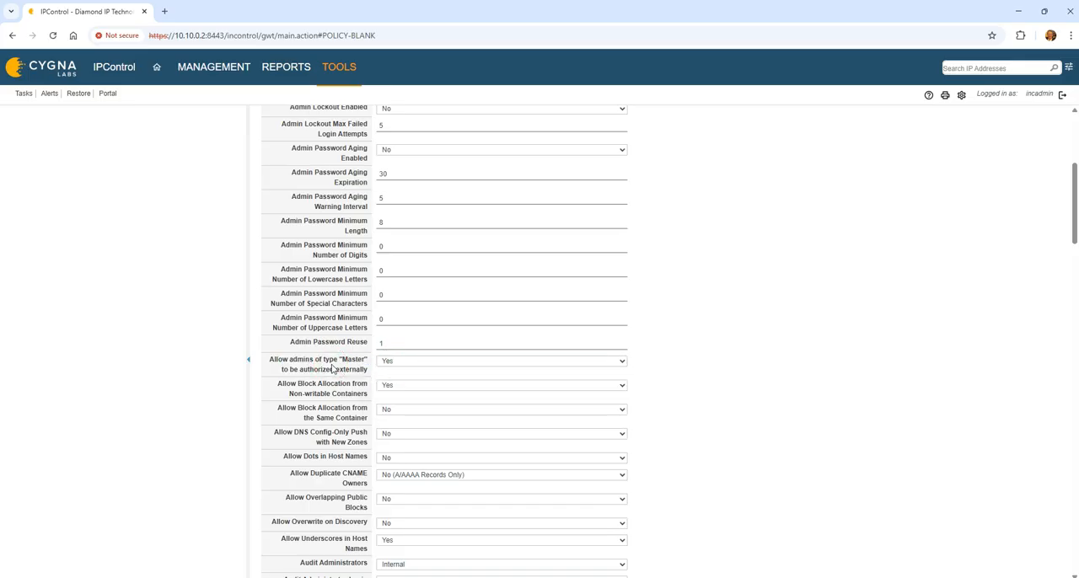
Step: Examine the external authentication policies: creating externally authenticated admins, their default role names, the authentication script, timeout and password storage
{"action": "scroll", "coordinate": [333, 368], "scroll_direction": "down", "scroll_amount": 15}
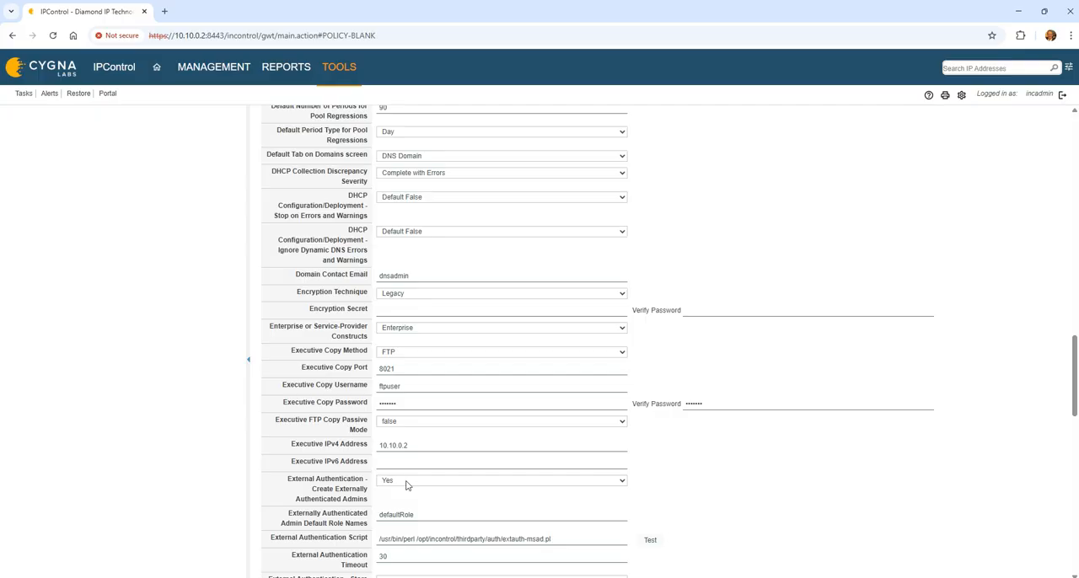
{"action": "scroll", "coordinate": [408, 485], "scroll_direction": "down", "scroll_amount": 1}
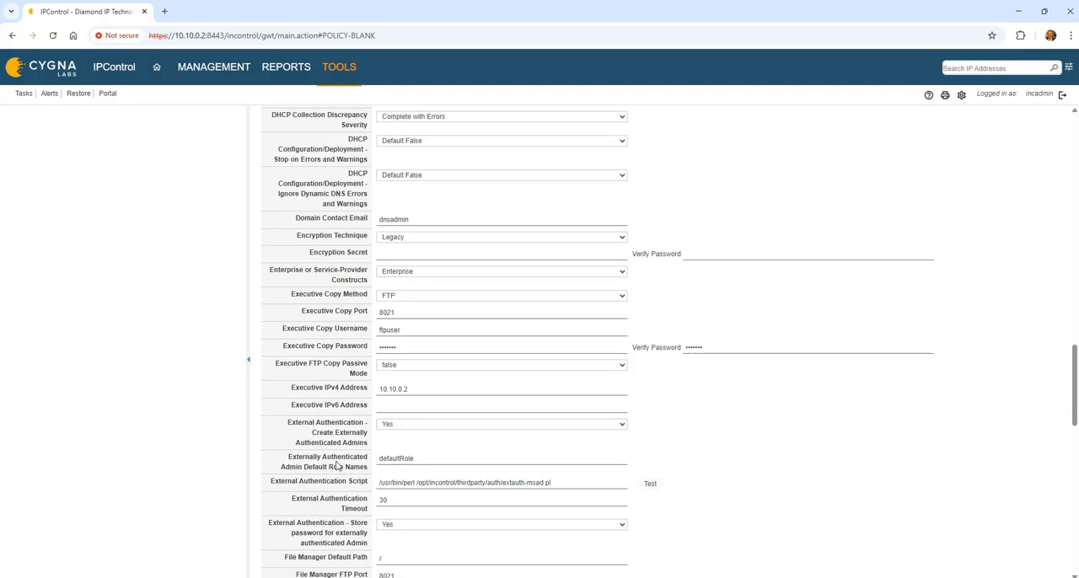
{"action": "left_click", "coordinate": [340, 460]}
{"action": "scroll", "coordinate": [340, 459], "scroll_direction": "down", "scroll_amount": 1}
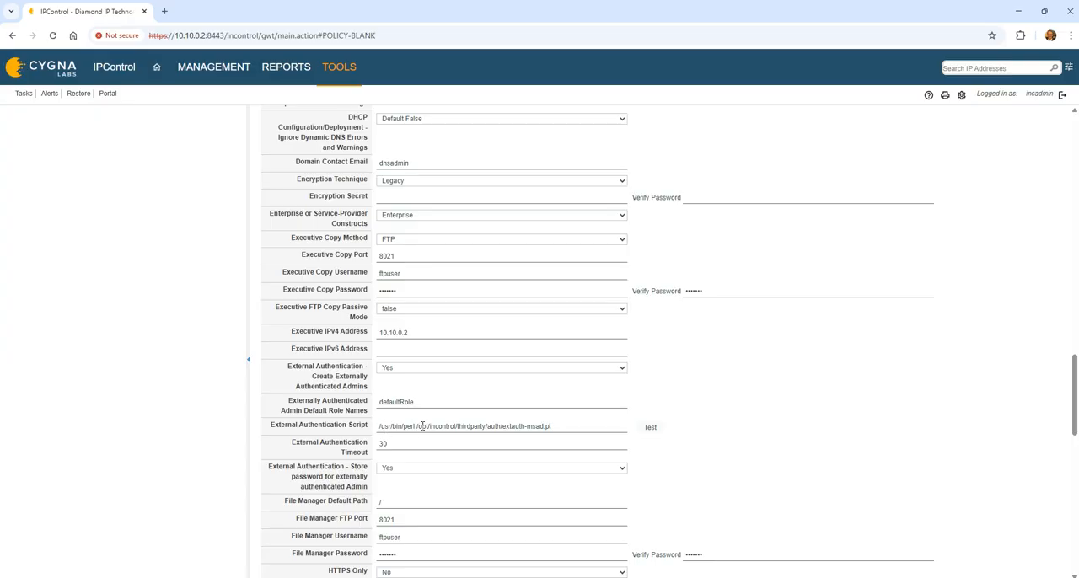
{"action": "left_click", "coordinate": [416, 425]}
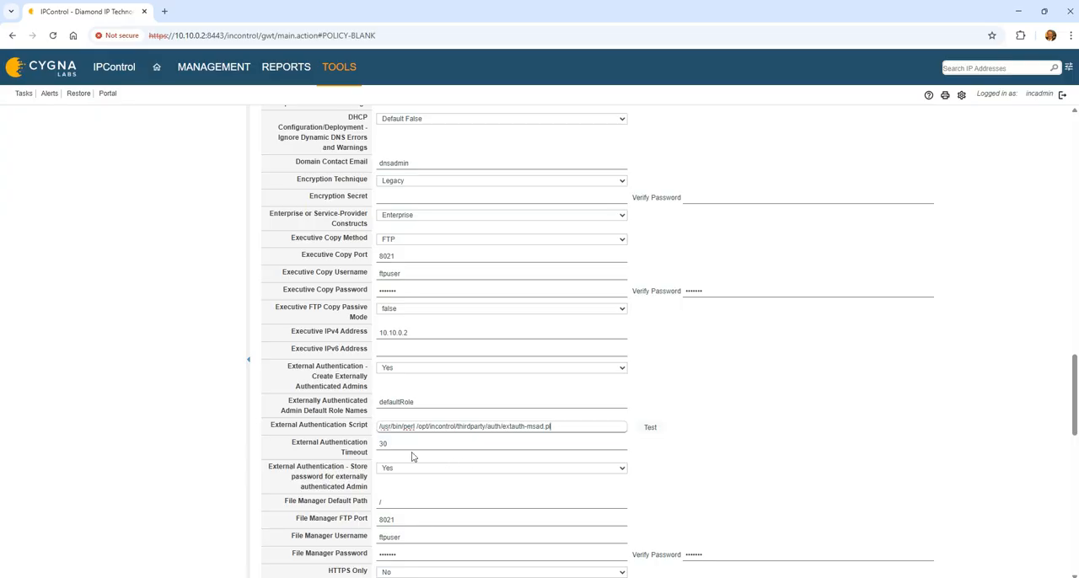
{"action": "left_click", "coordinate": [340, 470]}
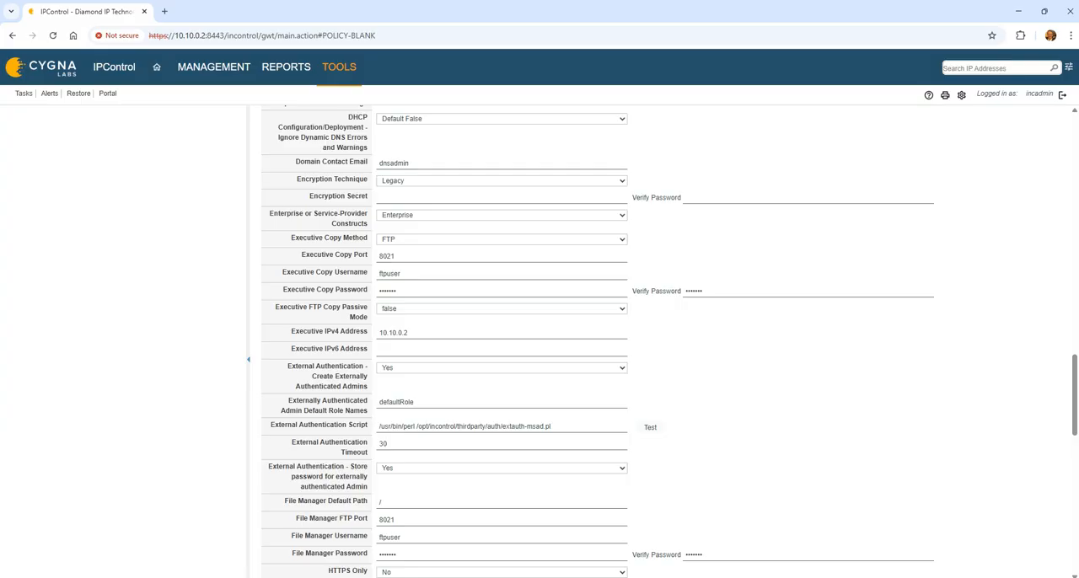
Step: Save the system policies and open the Administrator Roles list
{"action": "scroll", "coordinate": [308, 380], "scroll_direction": "down", "scroll_amount": 14}
{"action": "left_click", "coordinate": [284, 567]}
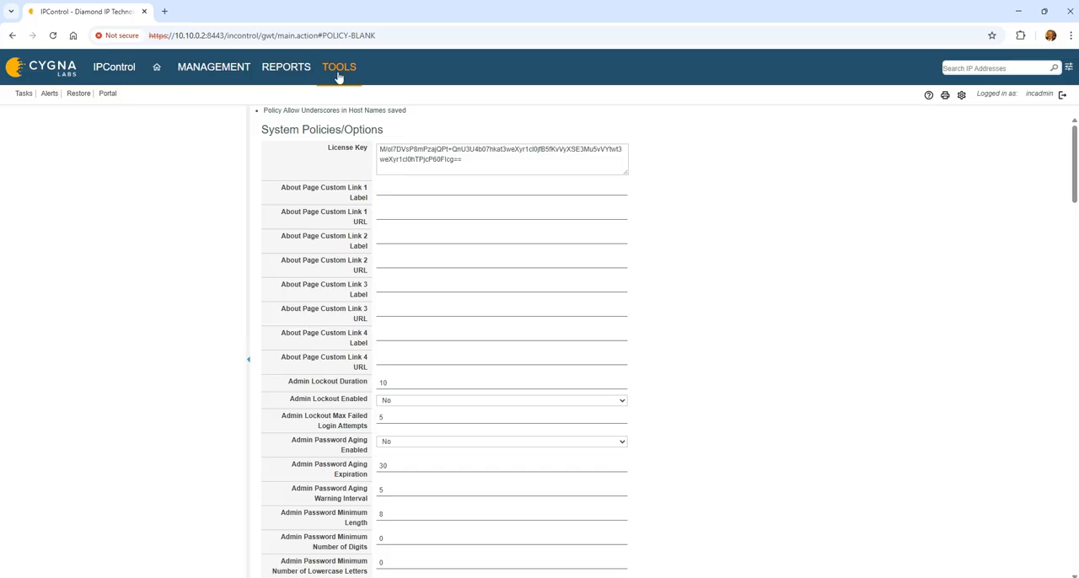
{"action": "left_click", "coordinate": [337, 72]}
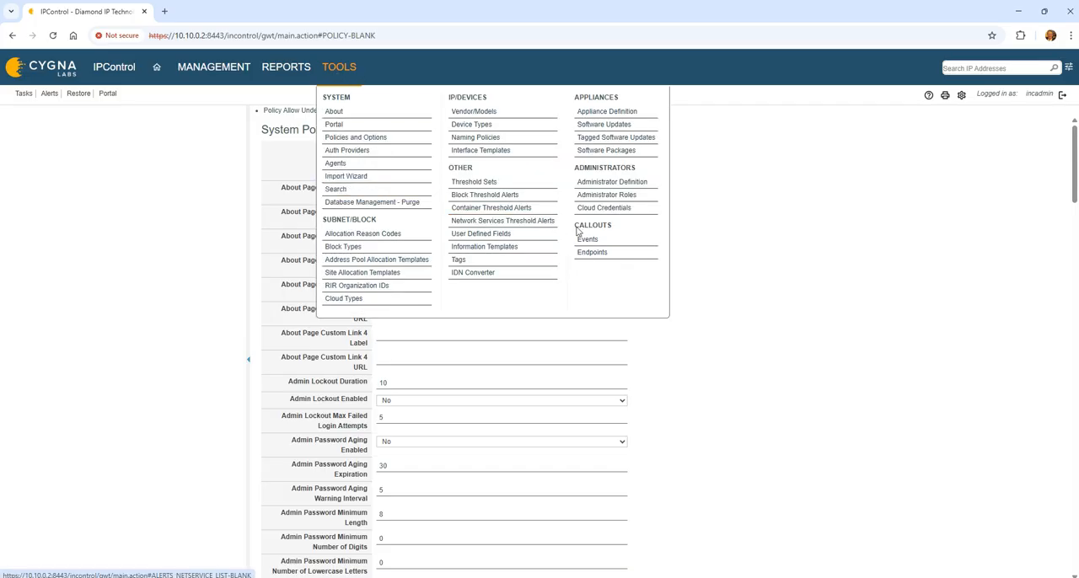
{"action": "left_click", "coordinate": [622, 195]}
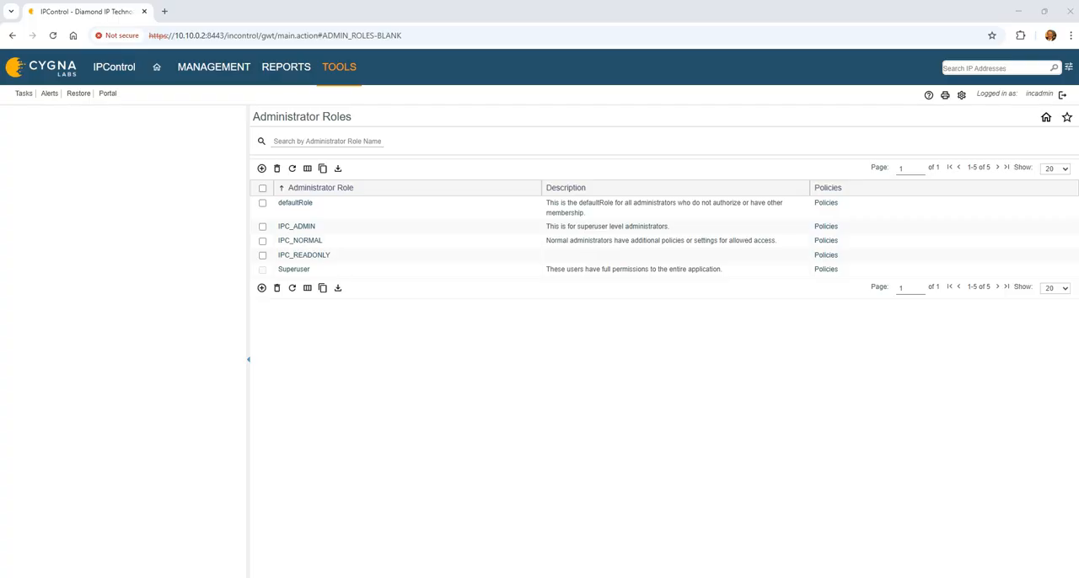
Step: Switch to the WinSCP editor with extauth-msad.pl, then move its window over the browser and make it taller
{"action": "left_click", "coordinate": [1020, 571]}
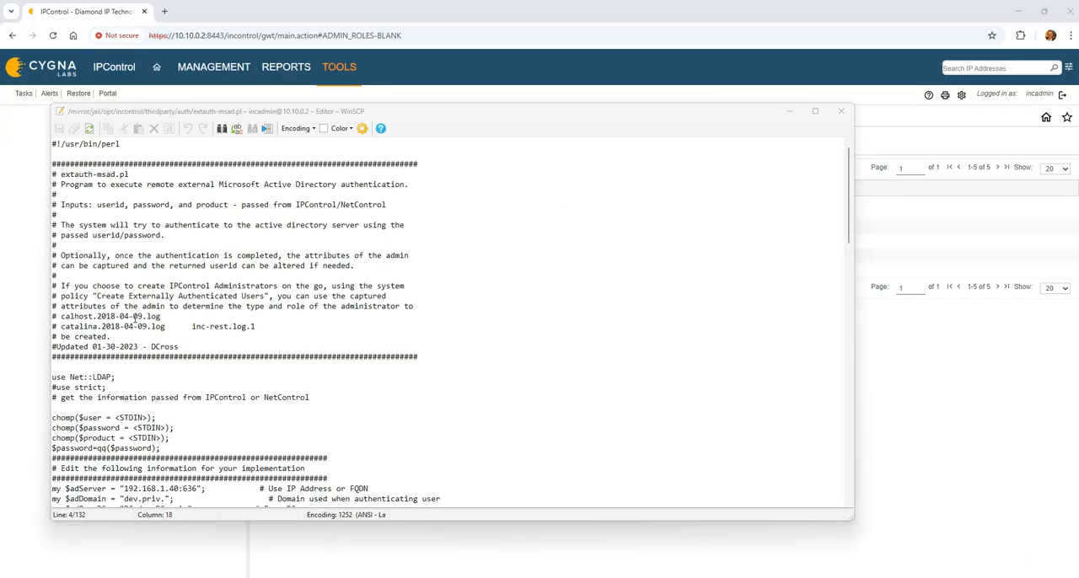
{"action": "left_click", "coordinate": [815, 110]}
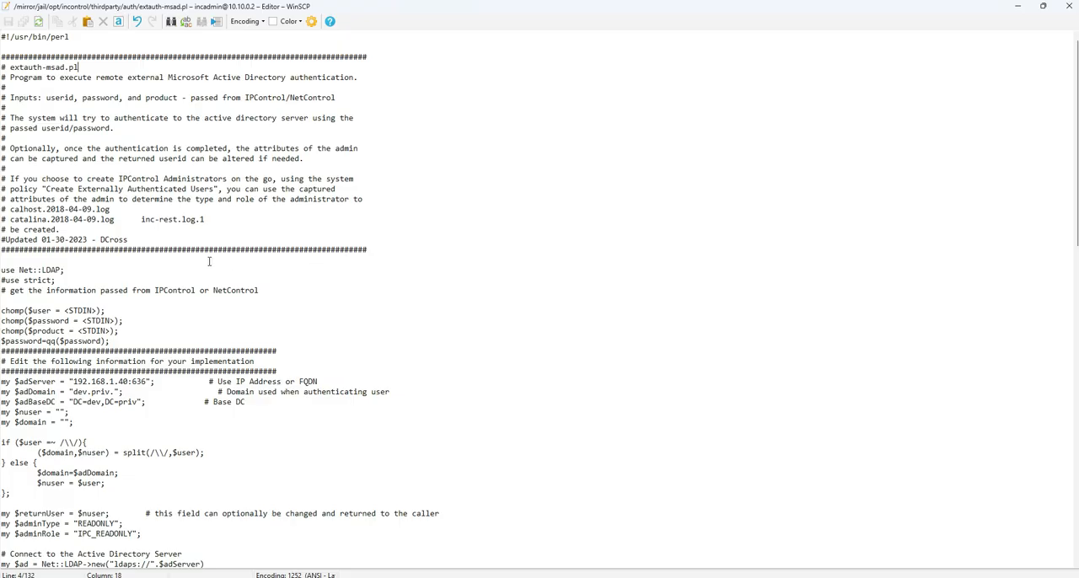
{"action": "double_click", "coordinate": [482, 10]}
{"action": "left_click_drag", "start_coordinate": [434, 110], "coordinate": [519, 91]}
{"action": "left_click_drag", "start_coordinate": [530, 500], "coordinate": [542, 559]}
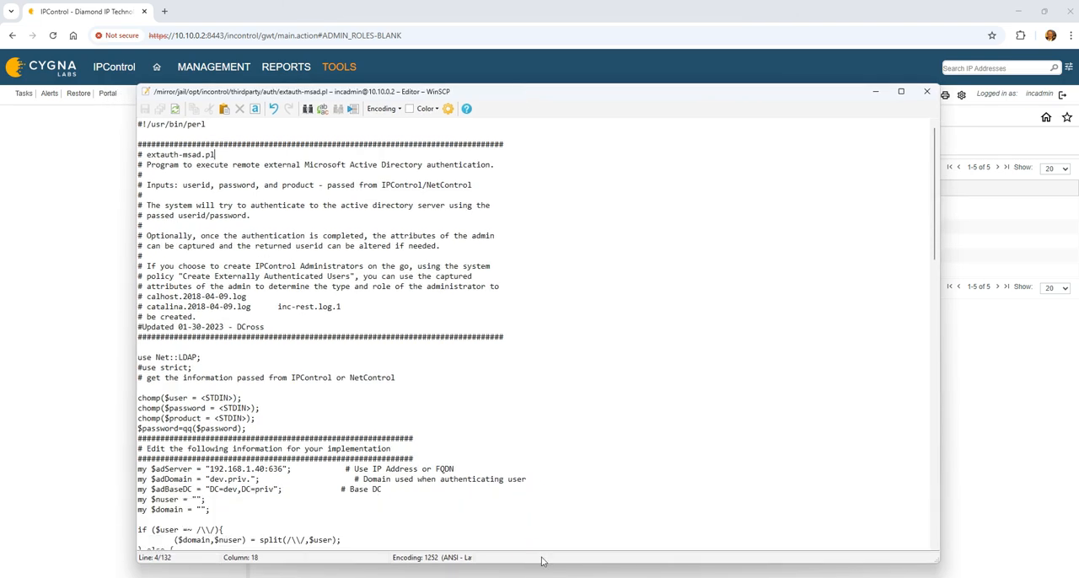
Step: Examine the script's header comments and its input-reading lines, including the $password=qq($password); line
{"action": "scroll", "coordinate": [490, 447], "scroll_direction": "down", "scroll_amount": 1}
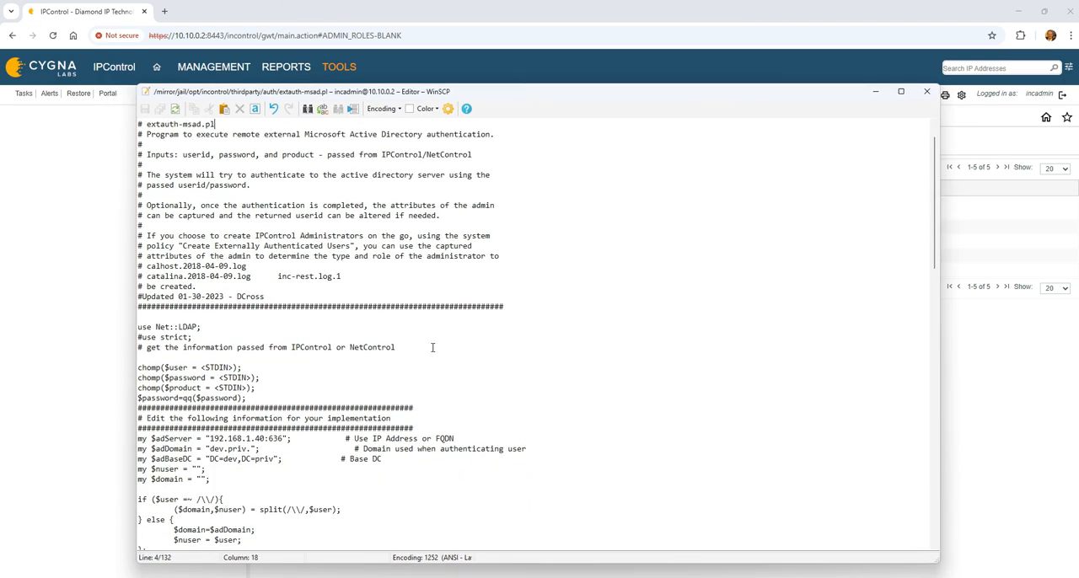
{"action": "scroll", "coordinate": [433, 336], "scroll_direction": "down", "scroll_amount": 1}
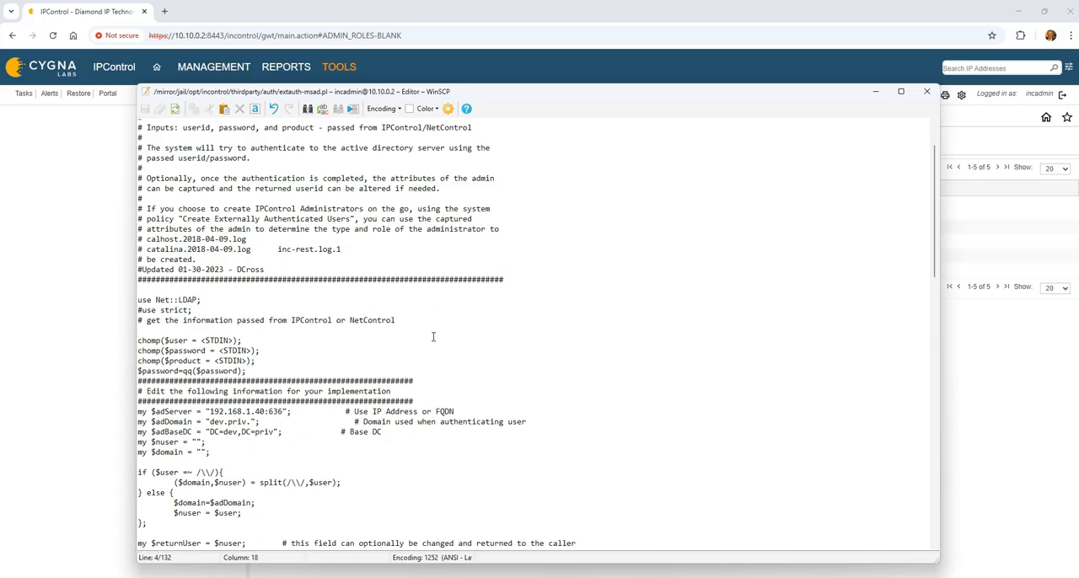
{"action": "left_click", "coordinate": [299, 371]}
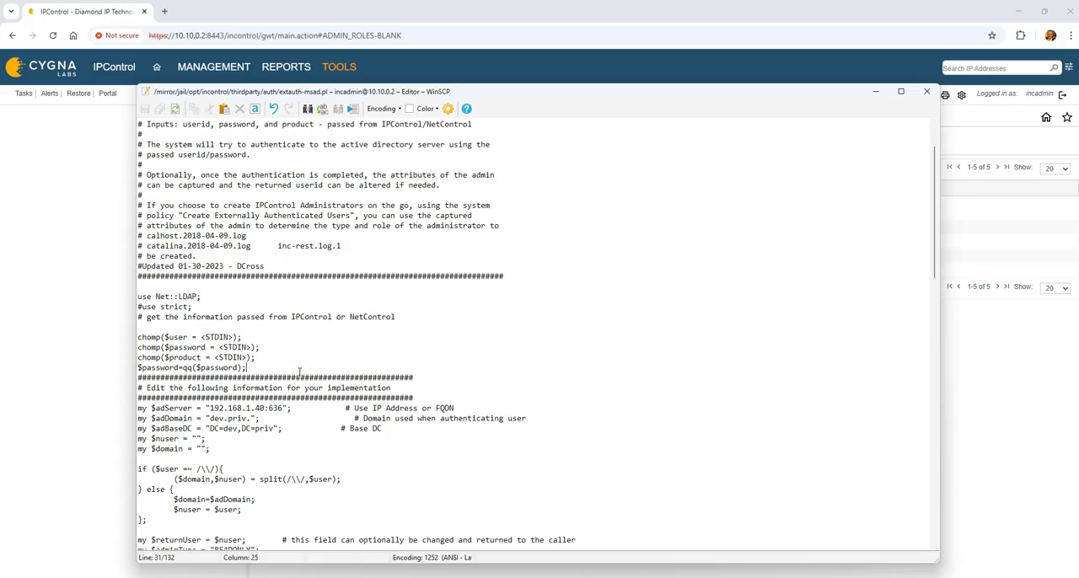
{"action": "scroll", "coordinate": [298, 371], "scroll_direction": "down", "scroll_amount": 2}
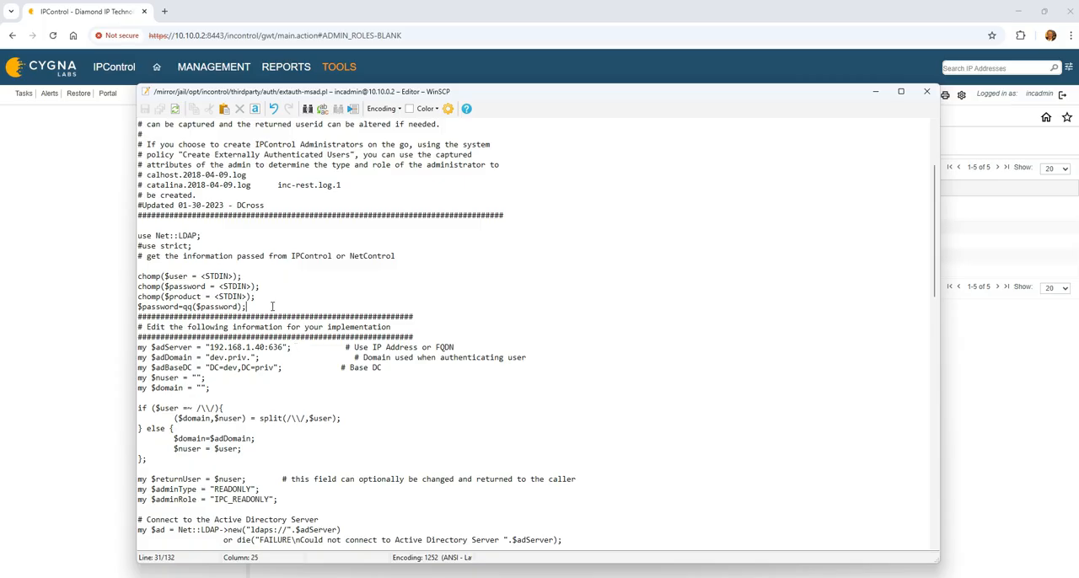
{"action": "scroll", "coordinate": [272, 307], "scroll_direction": "up", "scroll_amount": 1}
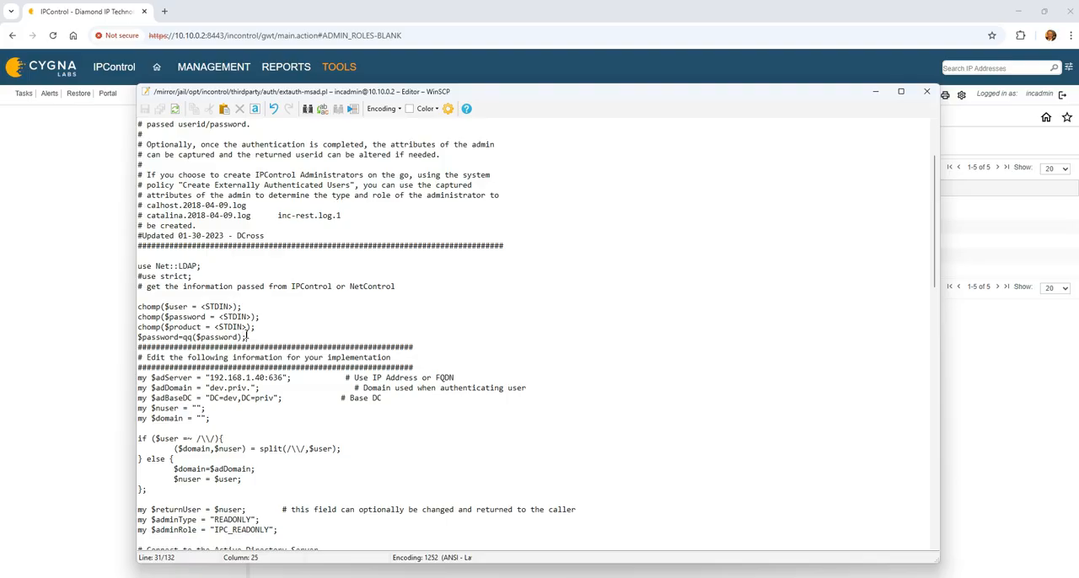
{"action": "left_click_drag", "start_coordinate": [247, 337], "coordinate": [138, 338]}
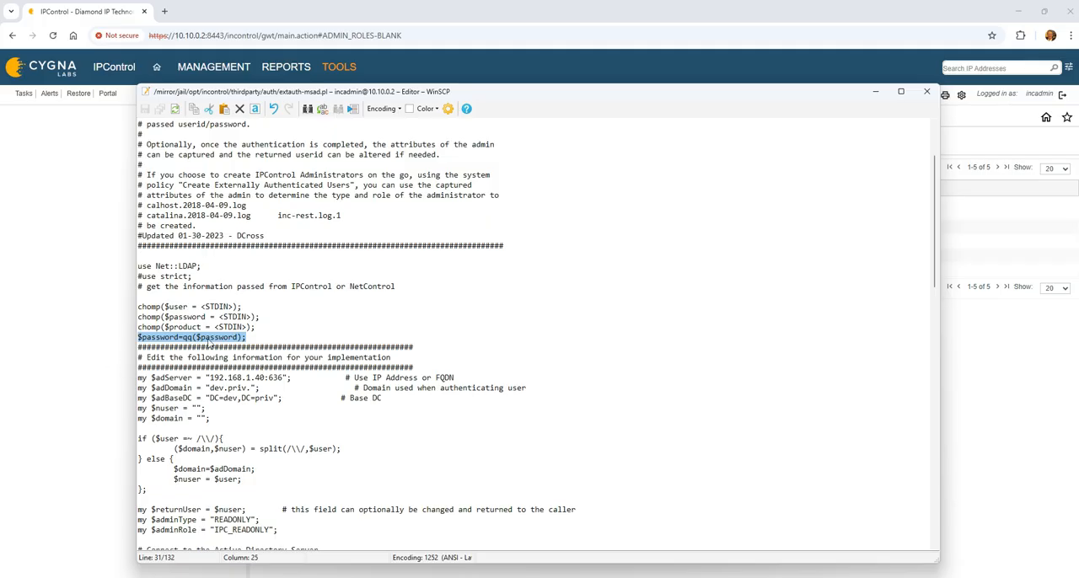
{"action": "left_click", "coordinate": [265, 341]}
Step: Examine the implementation settings $adServer with its port, $adDomain, $adBaseDC, $nuser and $domain, and the block that splits domain and user
{"action": "scroll", "coordinate": [257, 407], "scroll_direction": "down", "scroll_amount": 2}
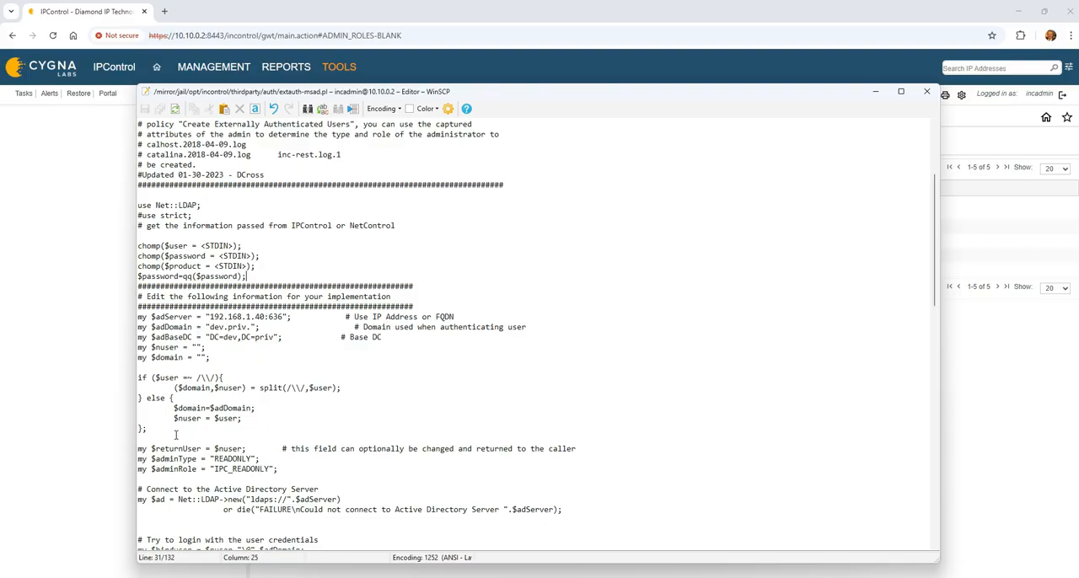
{"action": "left_click", "coordinate": [155, 317]}
{"action": "double_click", "coordinate": [278, 317]}
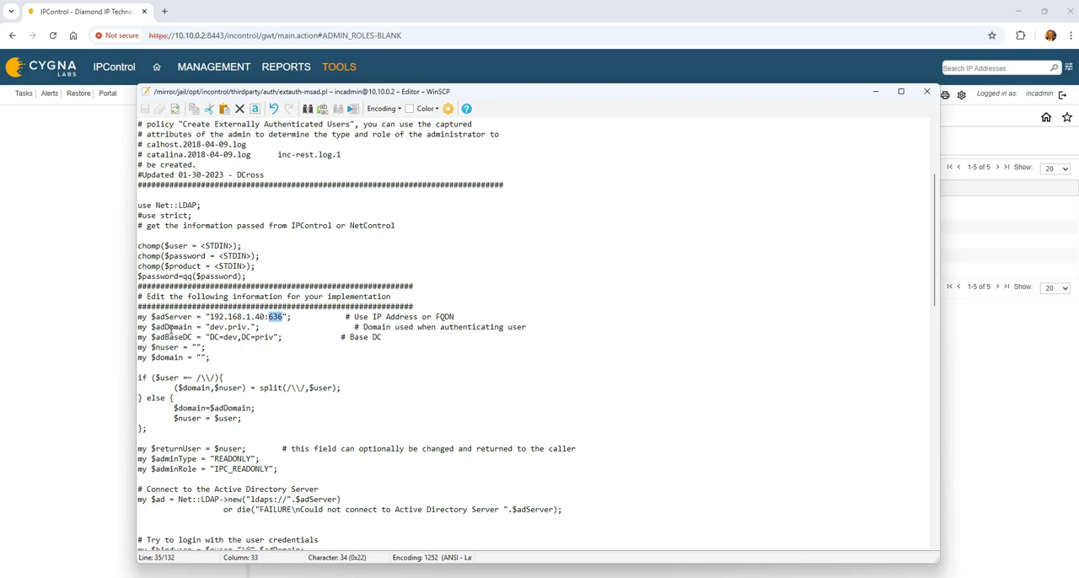
{"action": "left_click", "coordinate": [250, 328]}
{"action": "left_click_drag", "start_coordinate": [138, 346], "coordinate": [214, 358]}
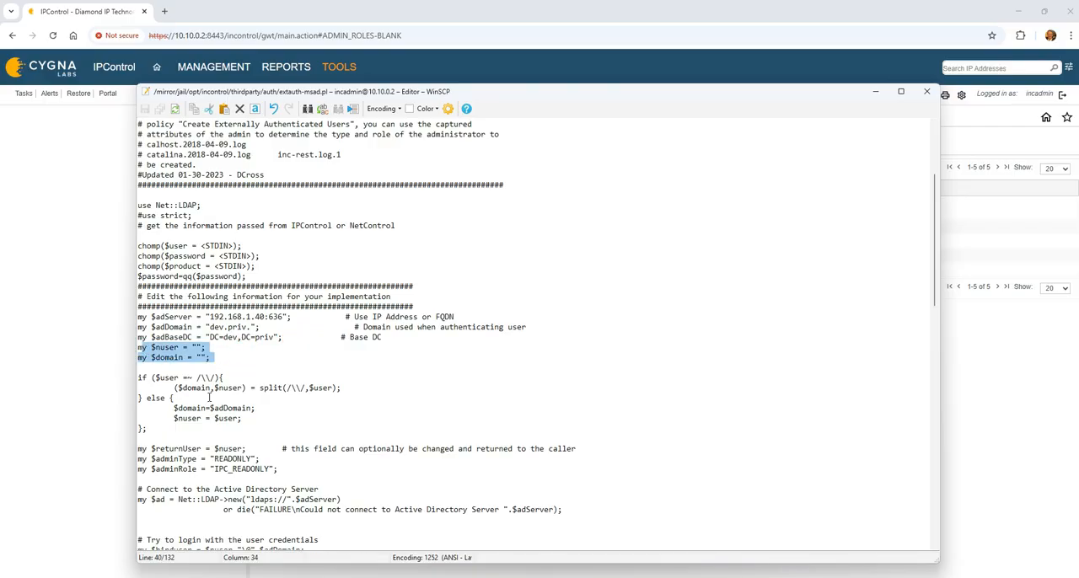
{"action": "scroll", "coordinate": [151, 353], "scroll_direction": "down", "scroll_amount": 1}
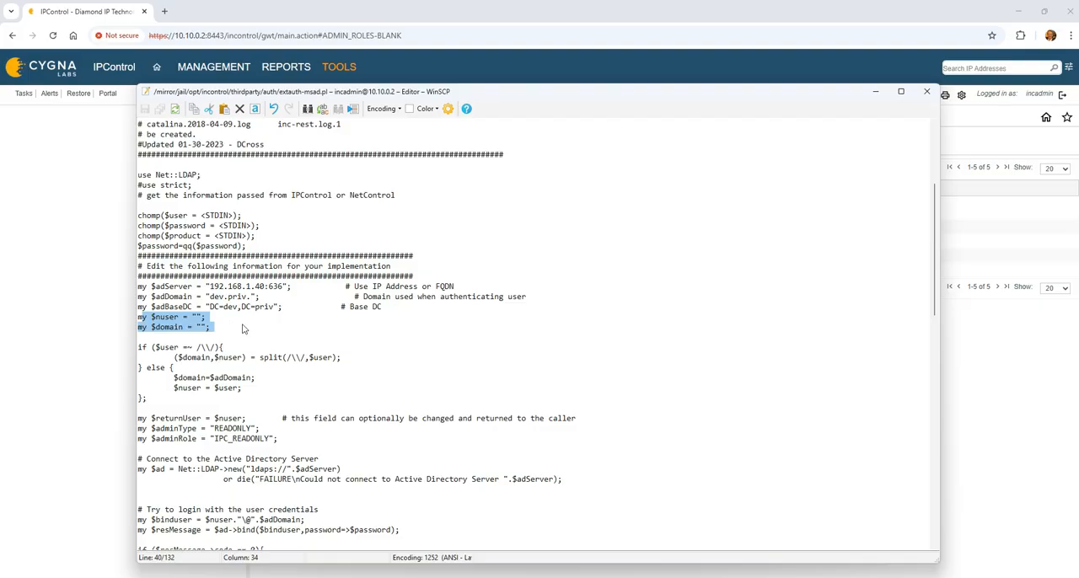
{"action": "scroll", "coordinate": [165, 388], "scroll_direction": "down", "scroll_amount": 1}
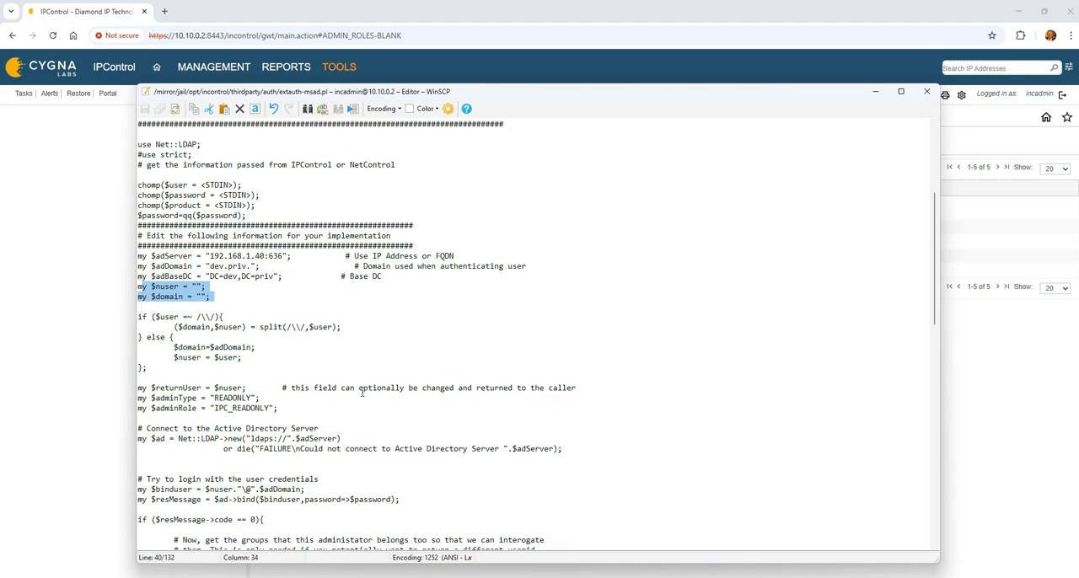
Step: Set the script's initial $adminRole value to "defaultRole"
{"action": "scroll", "coordinate": [230, 413], "scroll_direction": "down", "scroll_amount": 1}
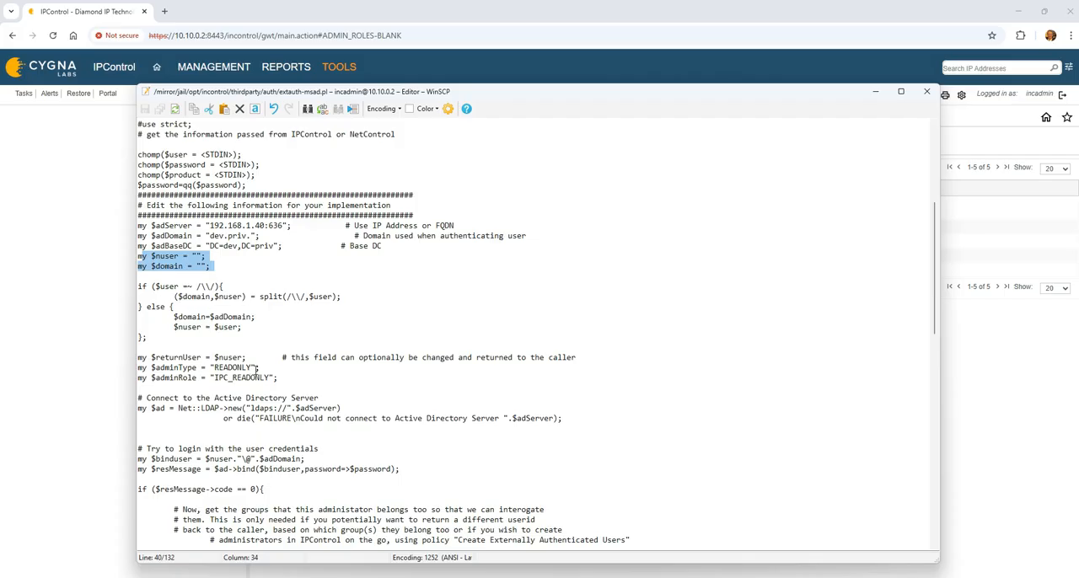
{"action": "left_click", "coordinate": [283, 378]}
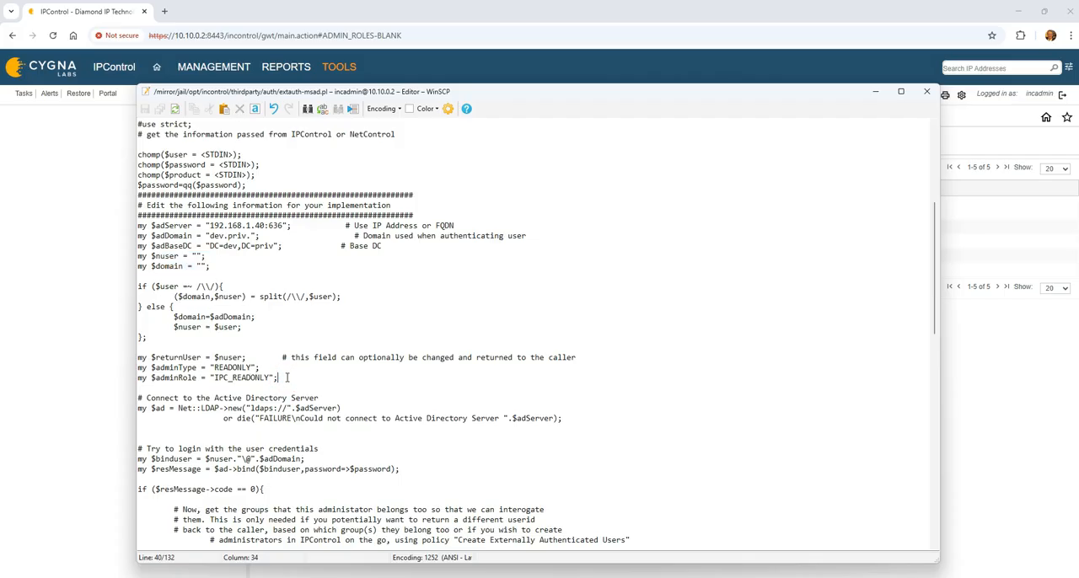
{"action": "left_click", "coordinate": [271, 378]}
{"action": "key", "text": "BackSpace"}
{"action": "key", "text": "BackSpace"}
{"action": "key", "text": "BackSpace"}
{"action": "key", "text": "BackSpace"}
{"action": "key", "text": "BackSpace"}
{"action": "key", "text": "BackSpace"}
{"action": "key", "text": "BackSpace"}
{"action": "key", "text": "BackSpace"}
{"action": "key", "text": "BackSpace"}
{"action": "key", "text": "BackSpace"}
{"action": "key", "text": "BackSpace"}
{"action": "key", "text": "BackSpace"}
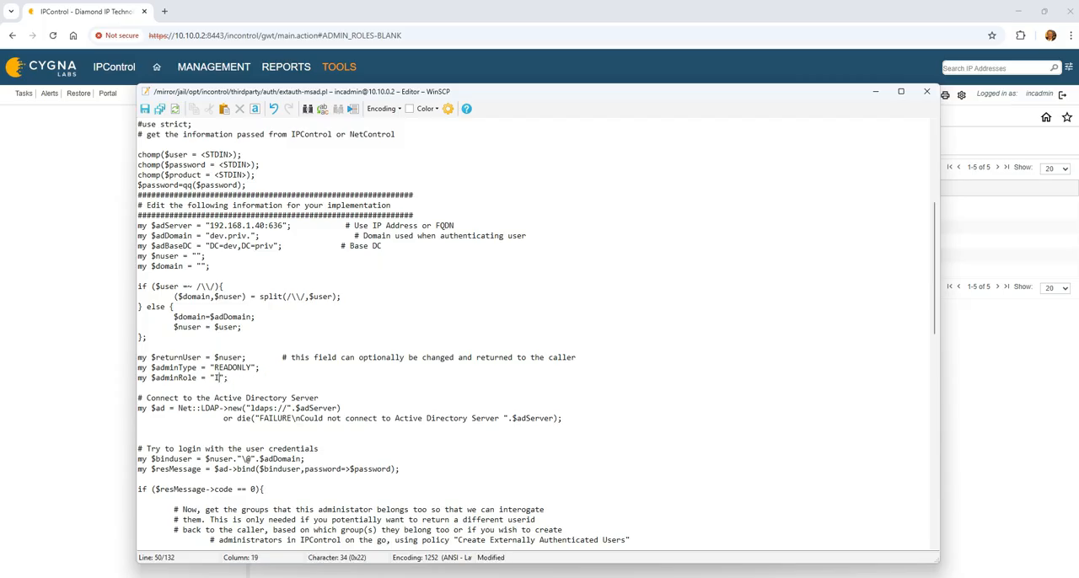
{"action": "type", "text": "defaultRole"}
Step: Examine the Active Directory connection code, including the ldaps:// prefix and the $binduser login lines
{"action": "scroll", "coordinate": [528, 439], "scroll_direction": "down", "scroll_amount": 1}
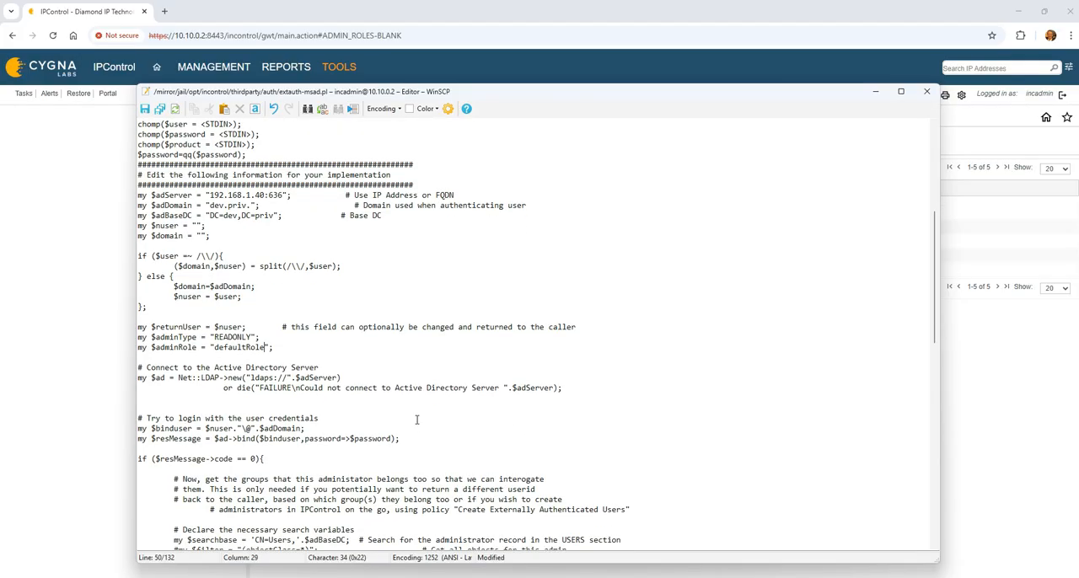
{"action": "left_click_drag", "start_coordinate": [139, 378], "coordinate": [295, 378]}
{"action": "scroll", "coordinate": [291, 376], "scroll_direction": "down", "scroll_amount": 1}
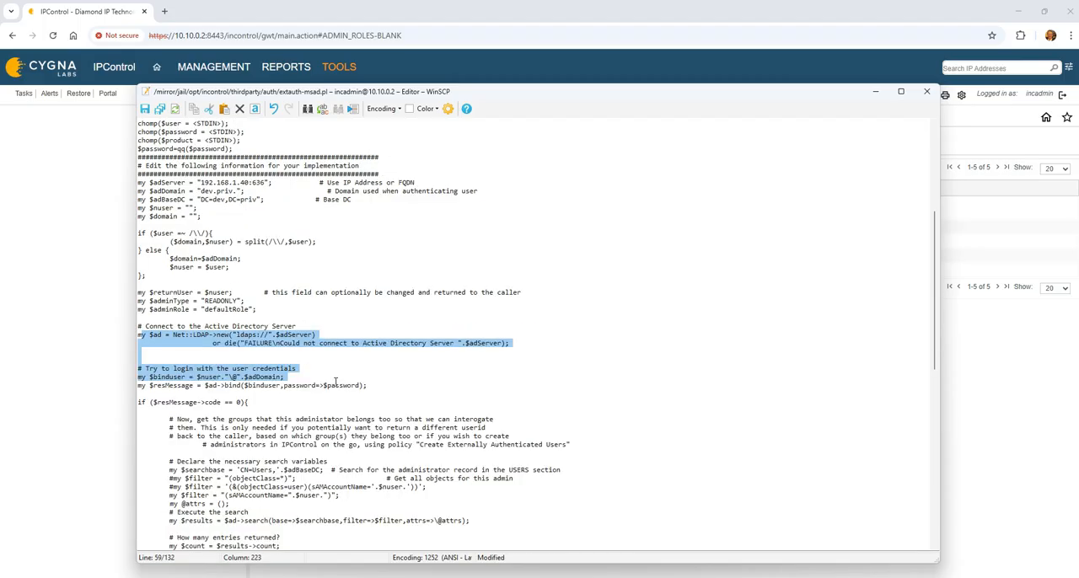
{"action": "scroll", "coordinate": [262, 348], "scroll_direction": "down", "scroll_amount": 1}
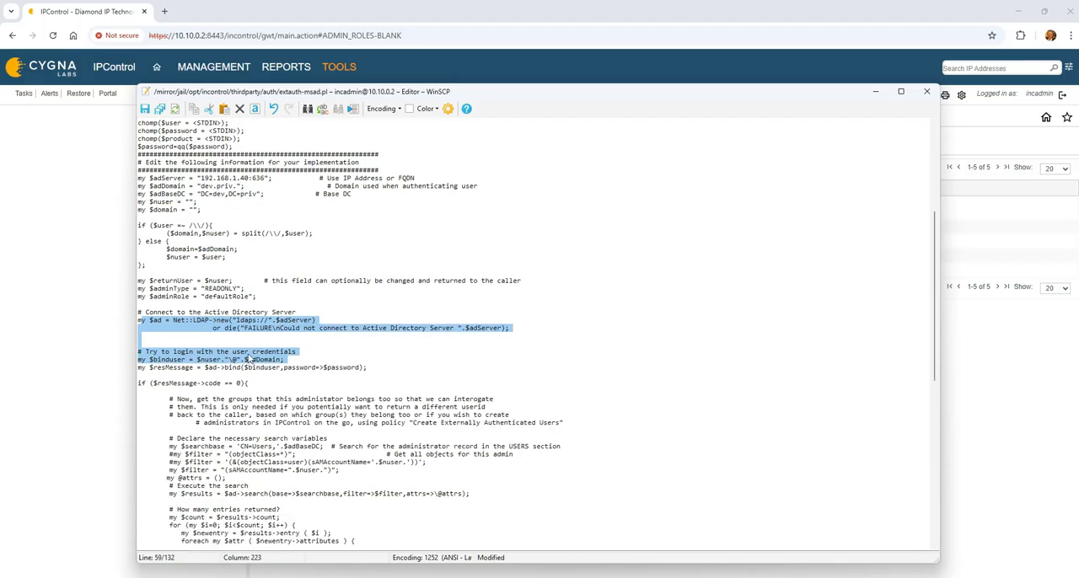
{"action": "scroll", "coordinate": [323, 364], "scroll_direction": "down", "scroll_amount": 1}
{"action": "scroll", "coordinate": [372, 311], "scroll_direction": "up", "scroll_amount": 2}
{"action": "scroll", "coordinate": [233, 426], "scroll_direction": "up", "scroll_amount": 2}
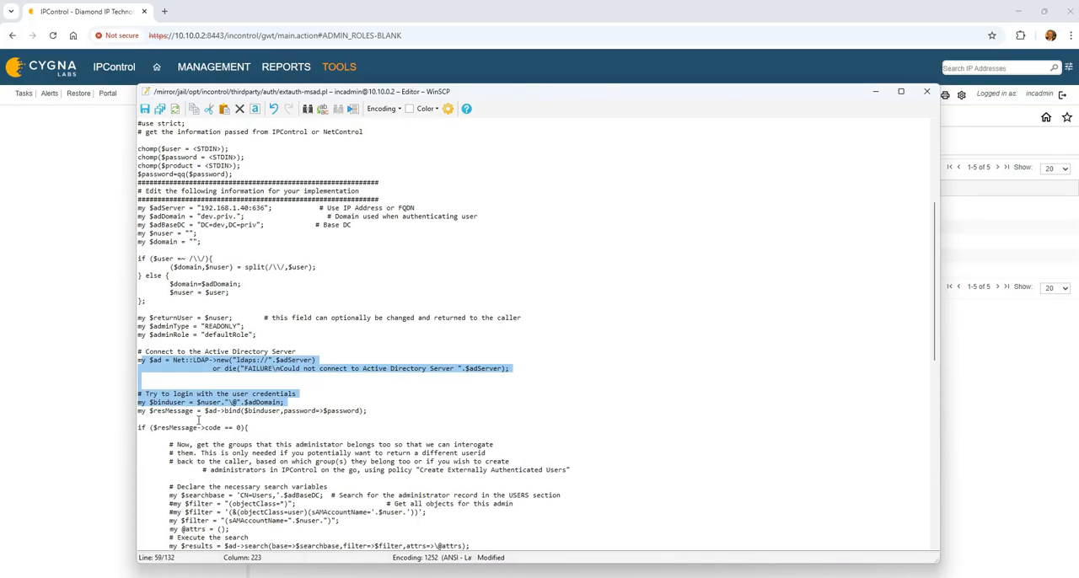
{"action": "left_click", "coordinate": [269, 407]}
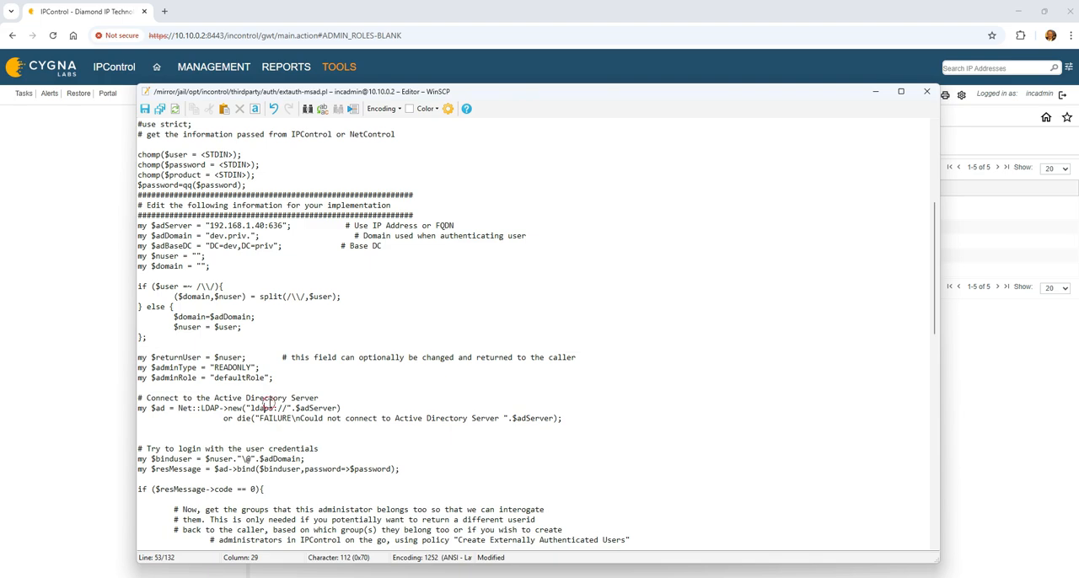
Step: Examine the script's directory search variables, including $searchbase and the active sAMAccountName $filter line
{"action": "scroll", "coordinate": [288, 429], "scroll_direction": "down", "scroll_amount": 1}
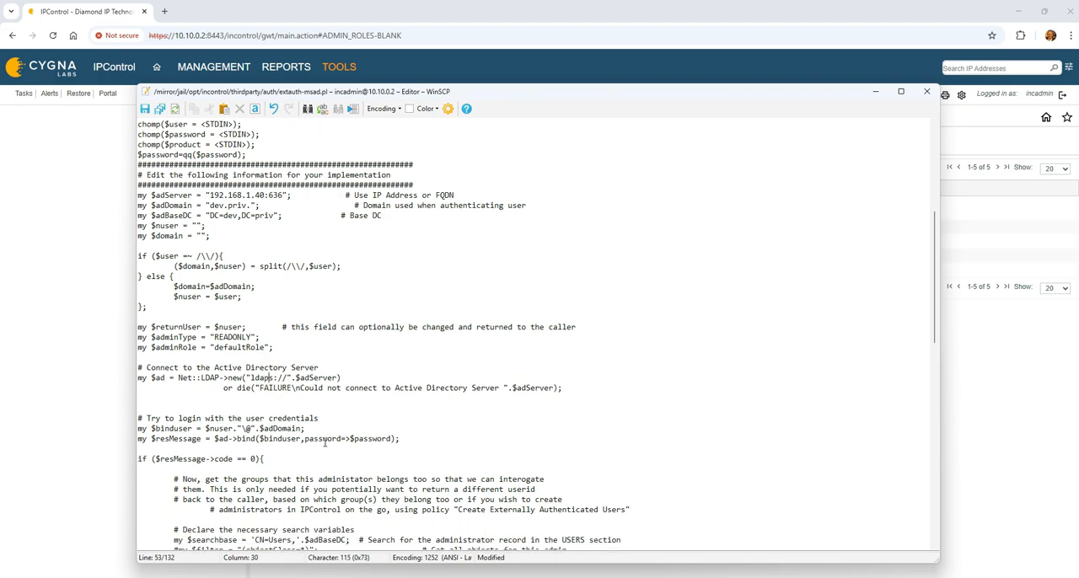
{"action": "scroll", "coordinate": [324, 443], "scroll_direction": "down", "scroll_amount": 2}
{"action": "scroll", "coordinate": [252, 422], "scroll_direction": "down", "scroll_amount": 2}
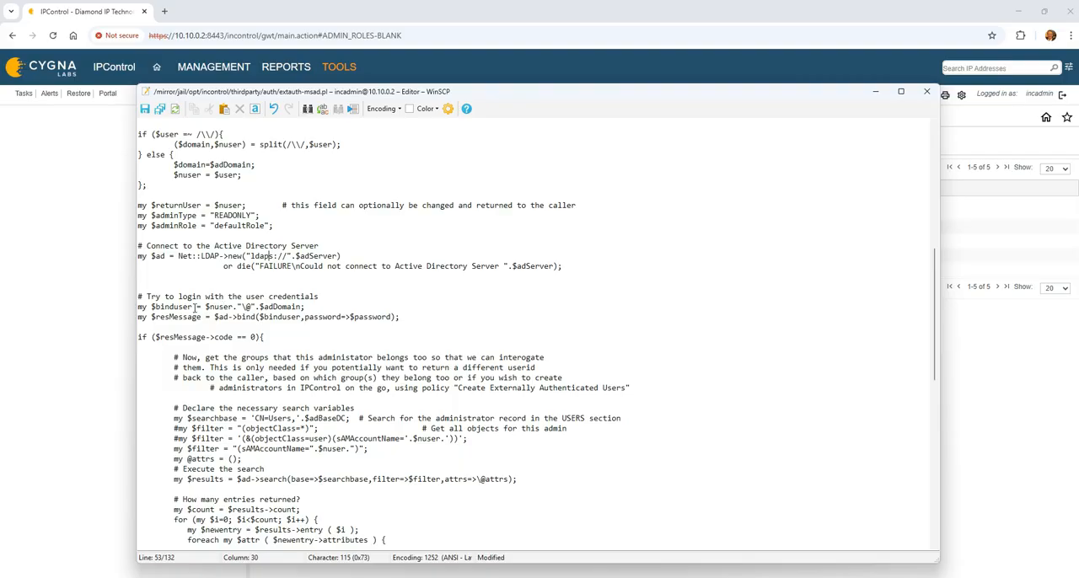
{"action": "scroll", "coordinate": [284, 374], "scroll_direction": "down", "scroll_amount": 4}
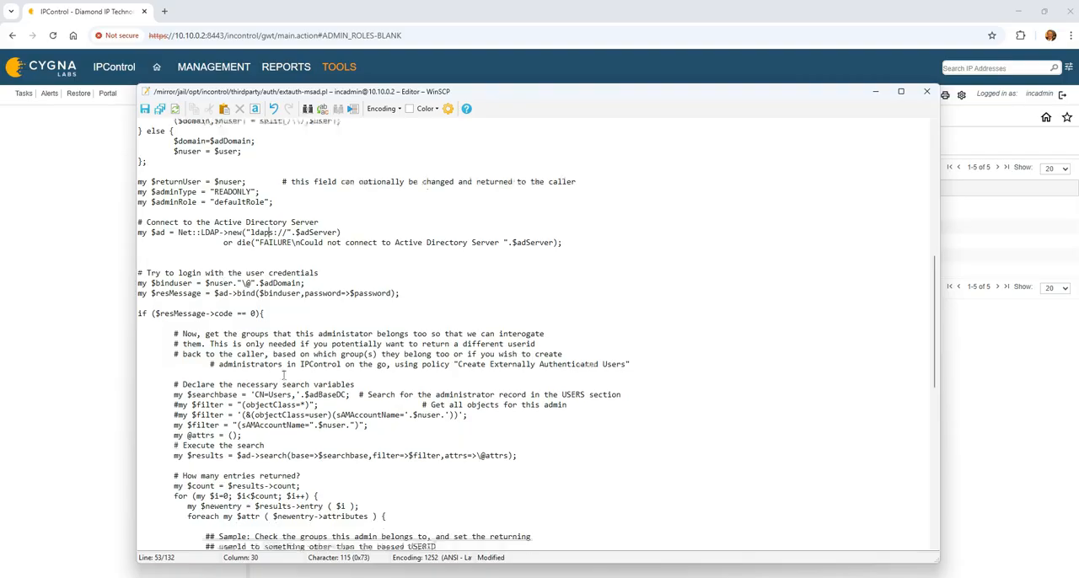
{"action": "scroll", "coordinate": [211, 340], "scroll_direction": "down", "scroll_amount": 2}
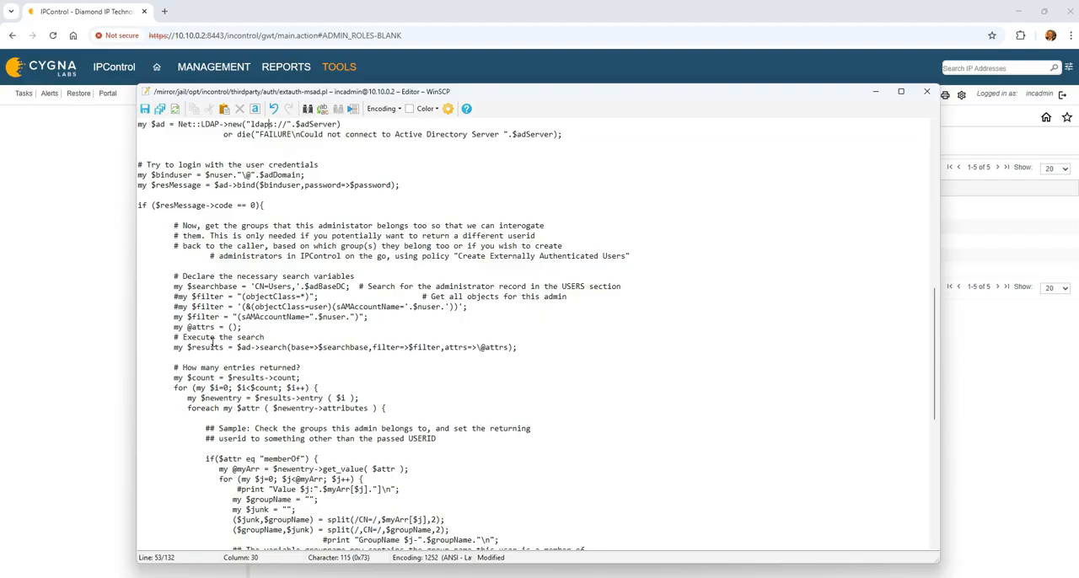
{"action": "scroll", "coordinate": [215, 337], "scroll_direction": "down", "scroll_amount": 2}
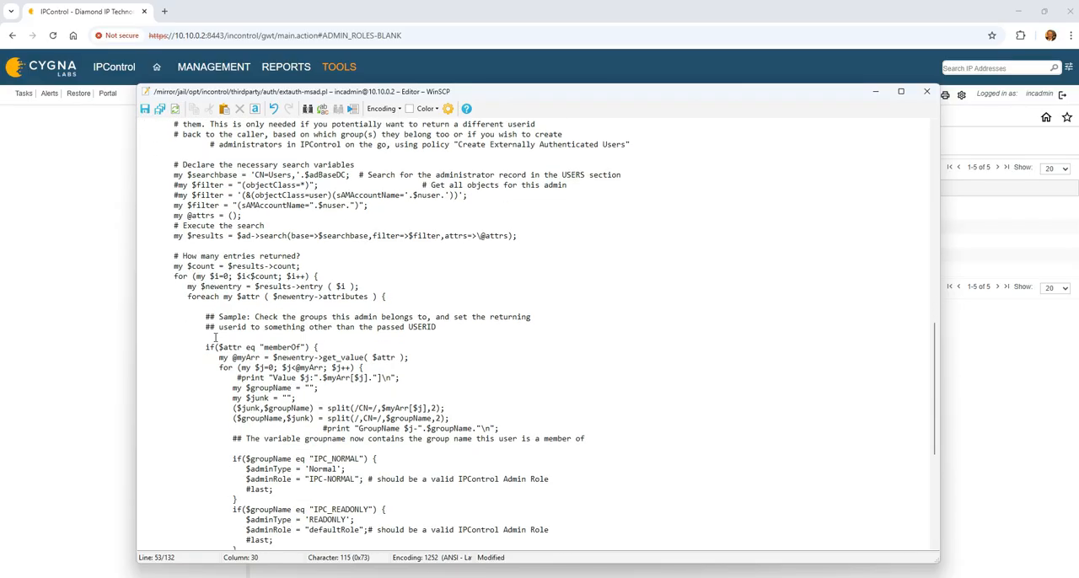
{"action": "left_click_drag", "start_coordinate": [367, 207], "coordinate": [167, 208]}
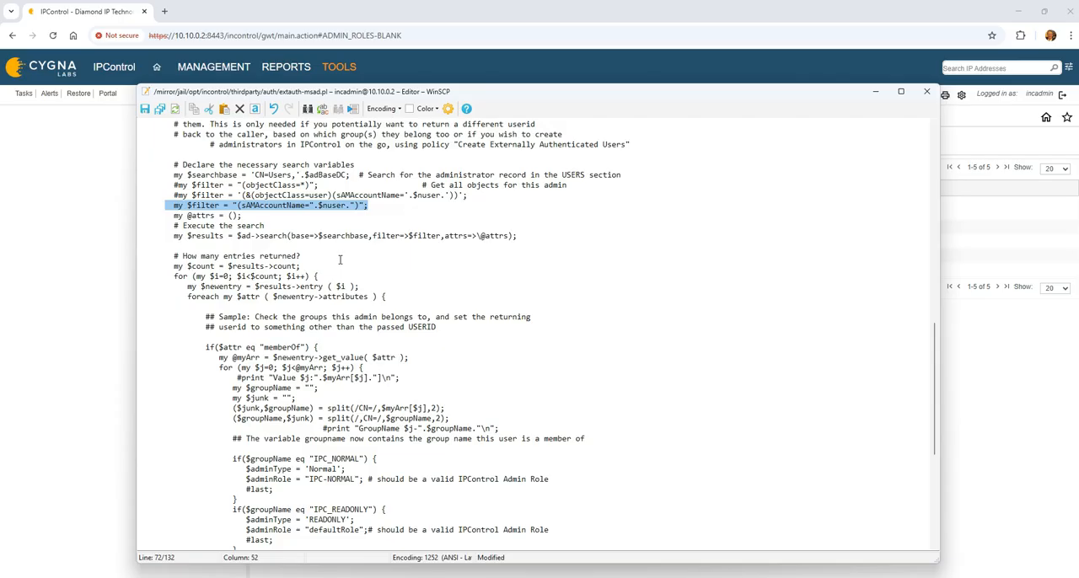
Step: Examine the memberOf code that maps the IPC_NORMAL, IPC_READONLY and IPC_ADMIN groups to admin types and roles
{"action": "scroll", "coordinate": [339, 259], "scroll_direction": "down", "scroll_amount": 1}
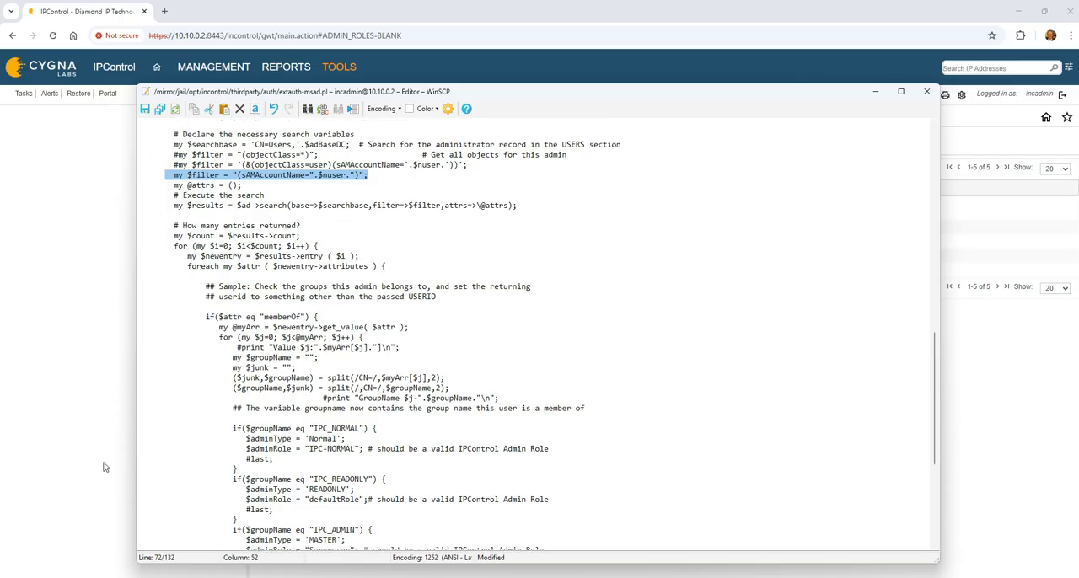
{"action": "scroll", "coordinate": [407, 424], "scroll_direction": "down", "scroll_amount": 2}
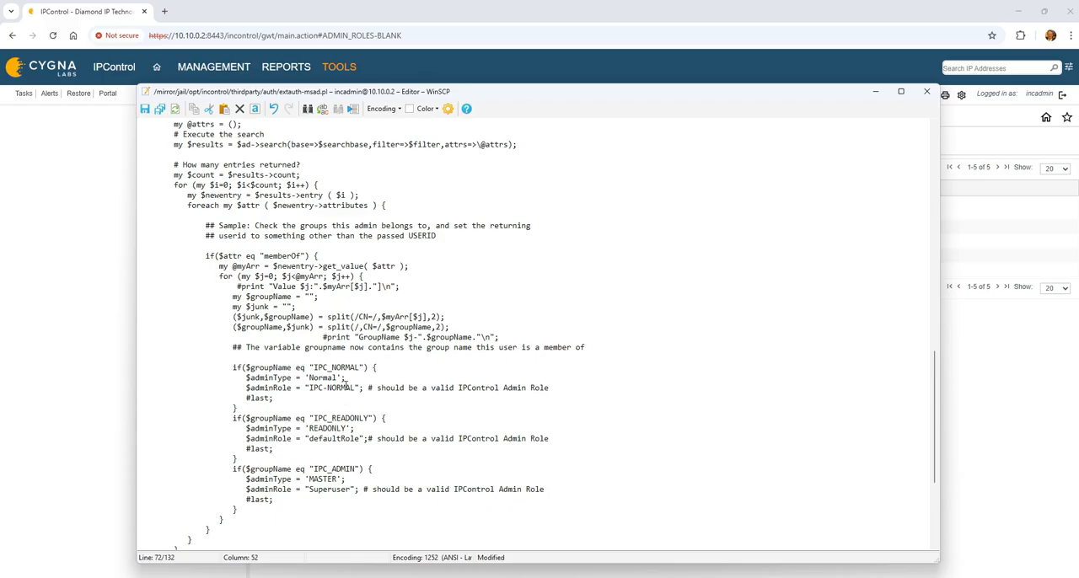
{"action": "left_click", "coordinate": [233, 367]}
{"action": "left_click", "coordinate": [309, 378]}
{"action": "left_click", "coordinate": [307, 489]}
{"action": "key", "text": "shift+Right"}
{"action": "key", "text": "shift+Right"}
{"action": "scroll", "coordinate": [450, 435], "scroll_direction": "down", "scroll_amount": 2}
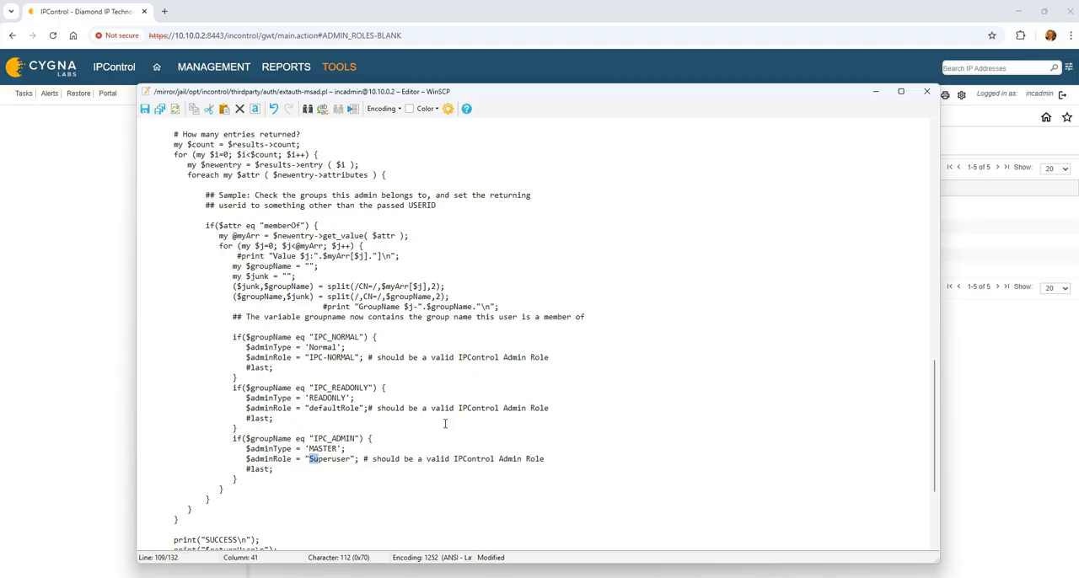
Step: Examine the script's closing output lines, from print("SUCCESS\n") through the $adminType and $adminRole return values
{"action": "scroll", "coordinate": [429, 404], "scroll_direction": "down", "scroll_amount": 4}
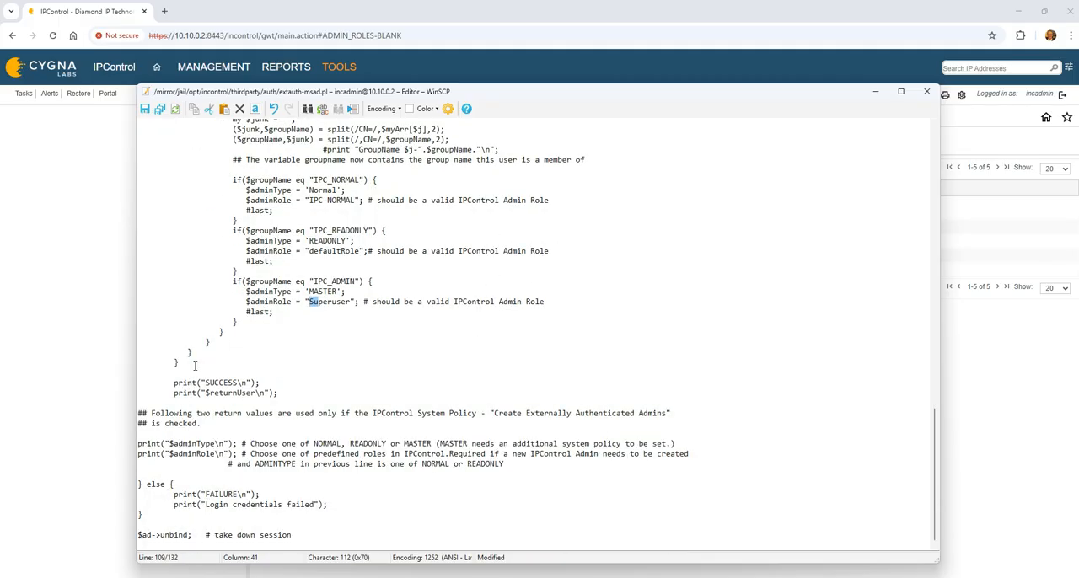
{"action": "left_click", "coordinate": [175, 382]}
{"action": "left_click", "coordinate": [198, 454]}
Step: Review the whole script again from its header comments through the implementation settings to the directory search code
{"action": "scroll", "coordinate": [384, 371], "scroll_direction": "up", "scroll_amount": 13}
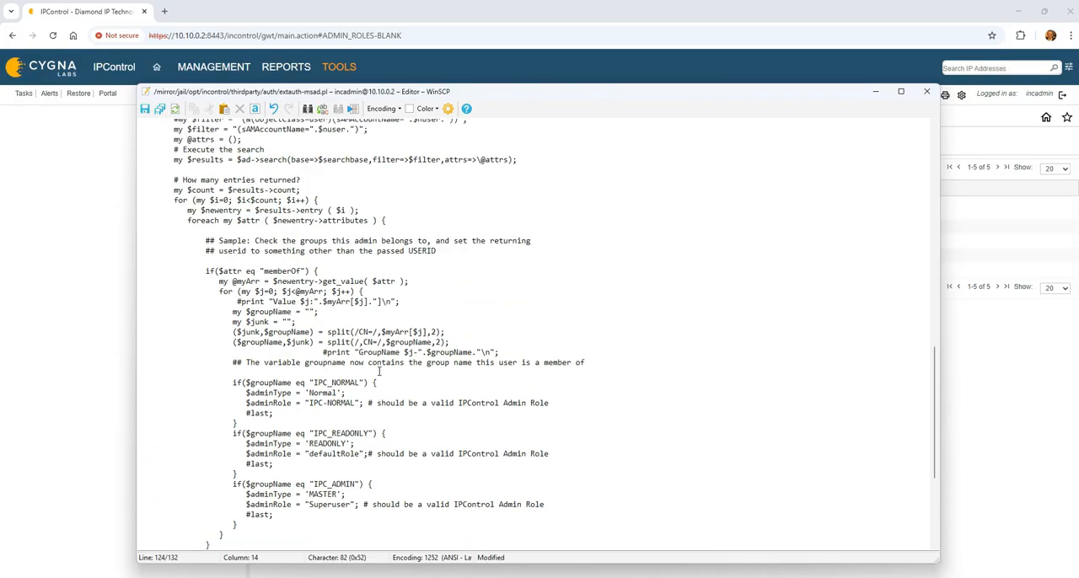
{"action": "scroll", "coordinate": [385, 365], "scroll_direction": "up", "scroll_amount": 14}
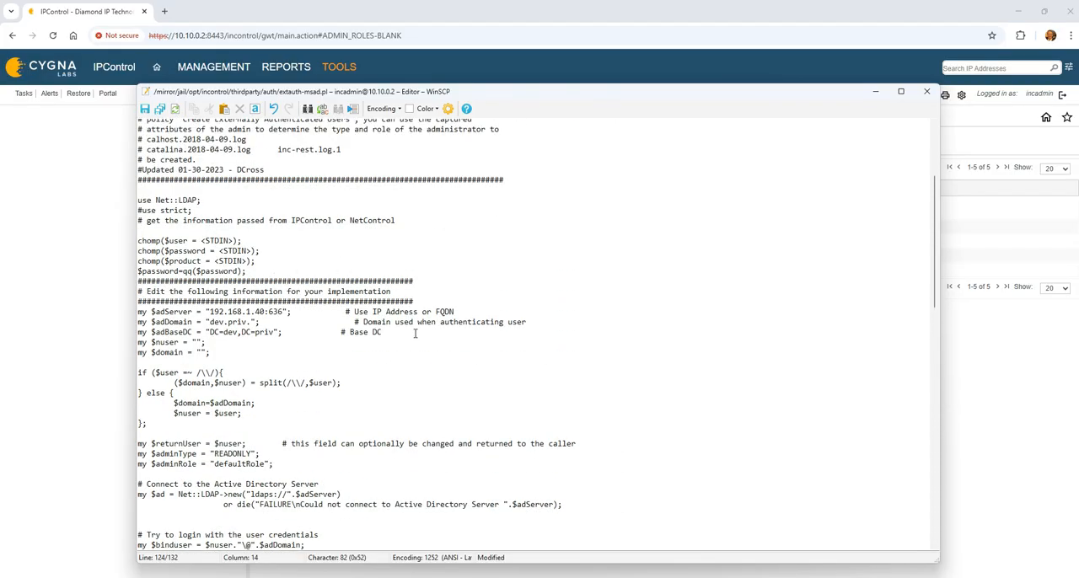
{"action": "scroll", "coordinate": [415, 333], "scroll_direction": "up", "scroll_amount": 2}
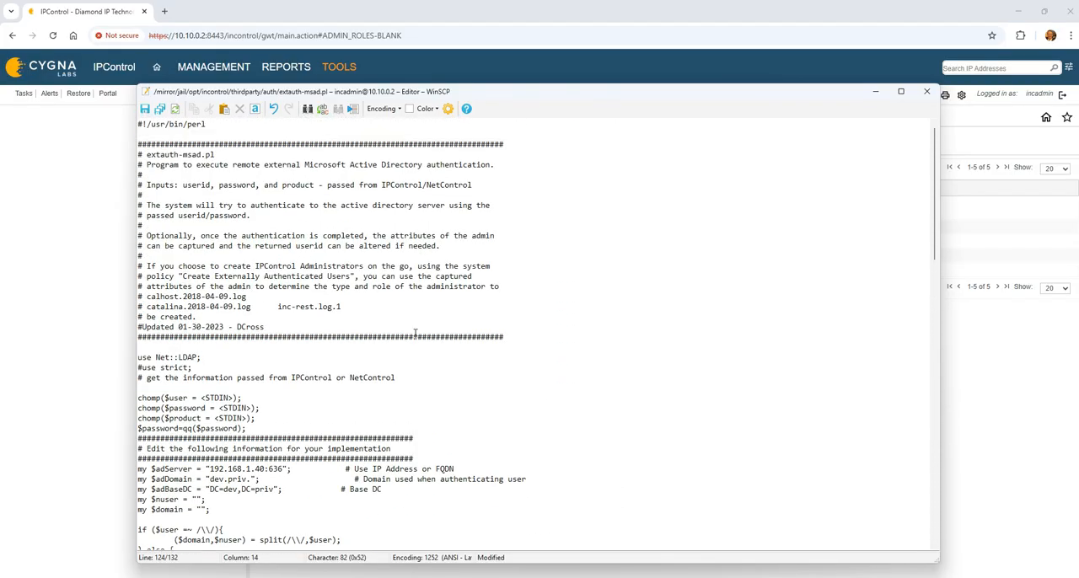
{"action": "scroll", "coordinate": [415, 333], "scroll_direction": "down", "scroll_amount": 1}
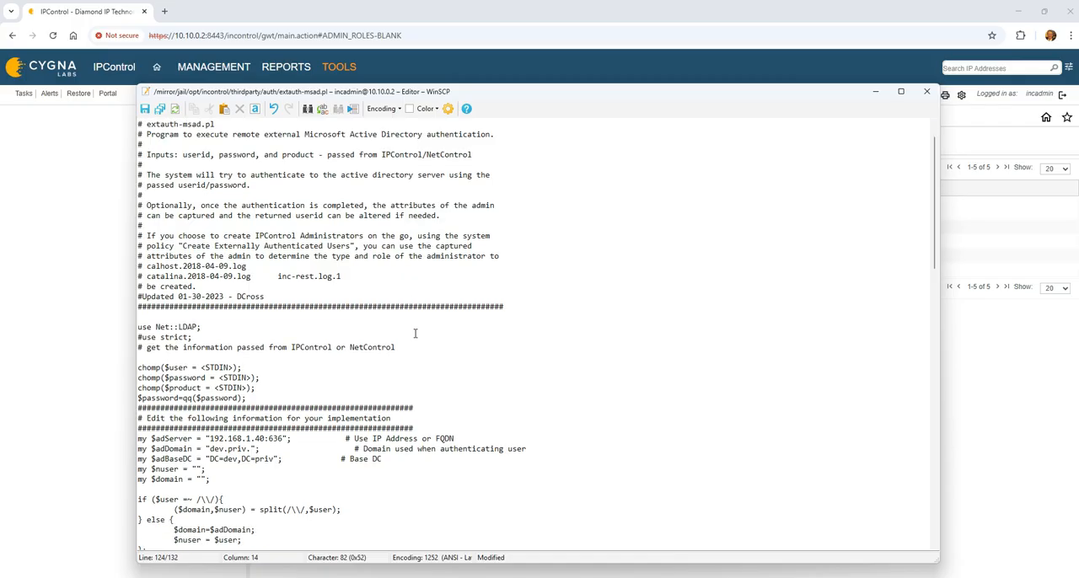
{"action": "scroll", "coordinate": [415, 333], "scroll_direction": "down", "scroll_amount": 5}
{"action": "scroll", "coordinate": [414, 333], "scroll_direction": "down", "scroll_amount": 2}
{"action": "scroll", "coordinate": [415, 333], "scroll_direction": "up", "scroll_amount": 1}
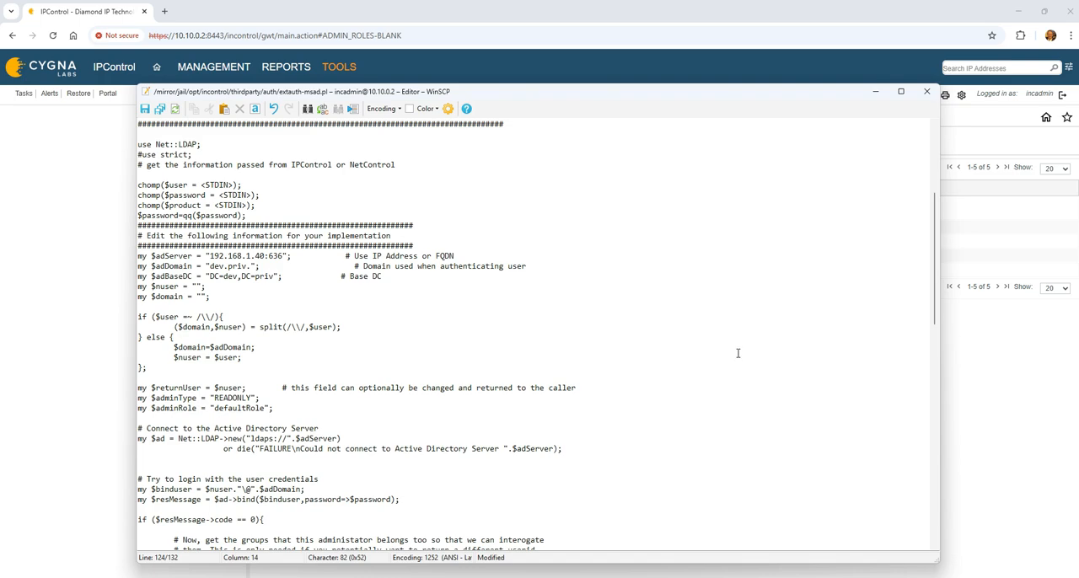
{"action": "scroll", "coordinate": [737, 353], "scroll_direction": "down", "scroll_amount": 8}
{"action": "scroll", "coordinate": [738, 353], "scroll_direction": "down", "scroll_amount": 5}
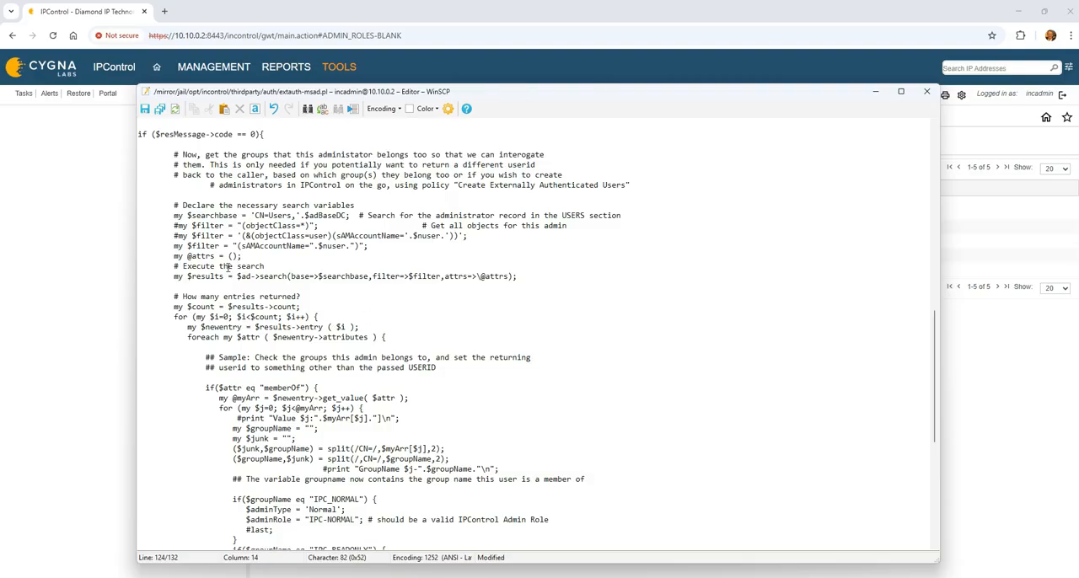
Step: Highlight the sAMAccountName $filter line and the three $groupName blocks to review which script parts are site-specific
{"action": "left_click_drag", "start_coordinate": [165, 245], "coordinate": [371, 246]}
{"action": "scroll", "coordinate": [422, 308], "scroll_direction": "down", "scroll_amount": 5}
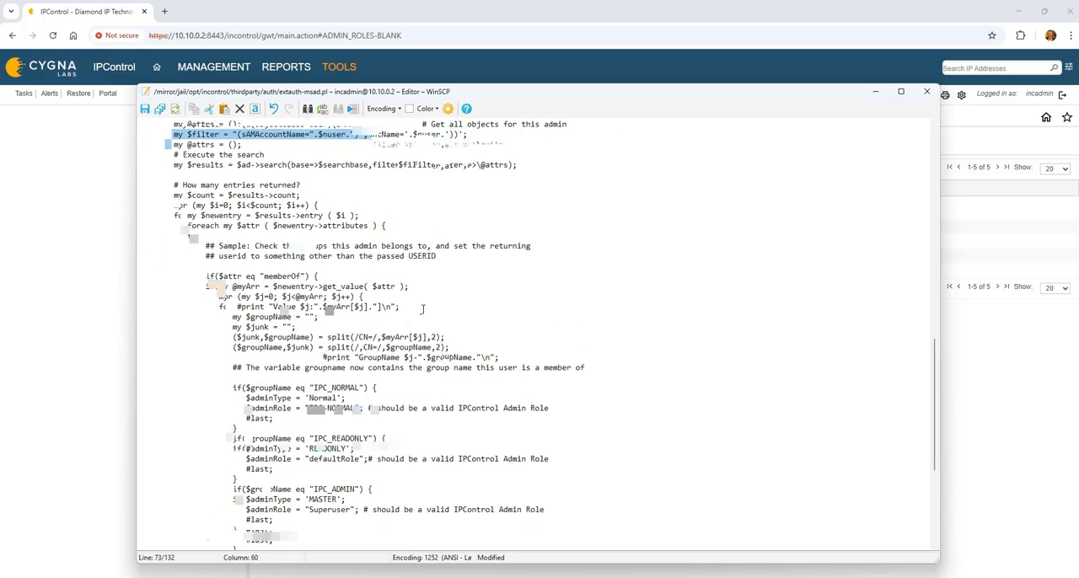
{"action": "left_click_drag", "start_coordinate": [224, 347], "coordinate": [361, 494]}
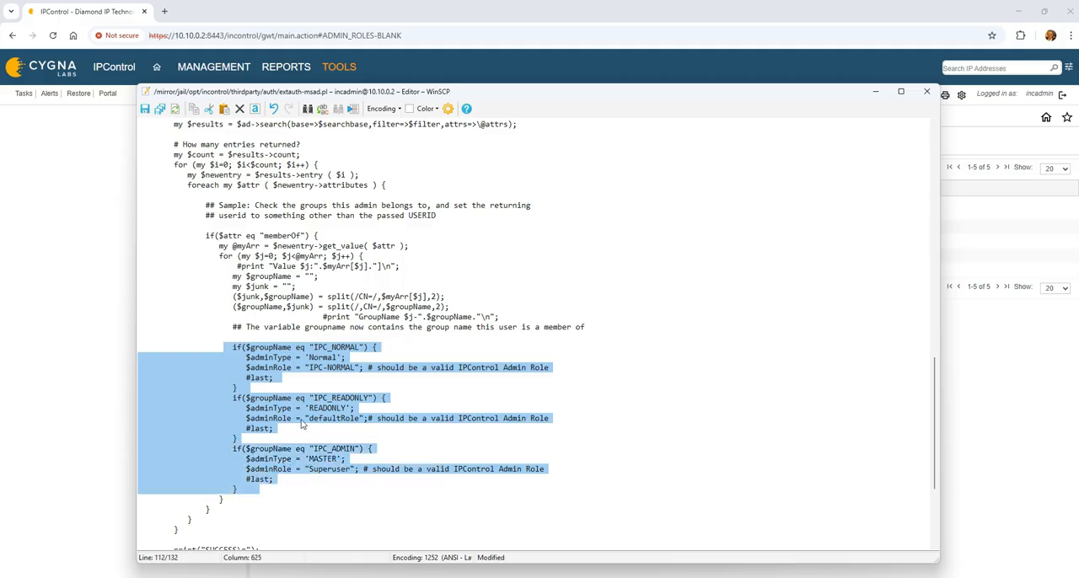
{"action": "left_click", "coordinate": [286, 386]}
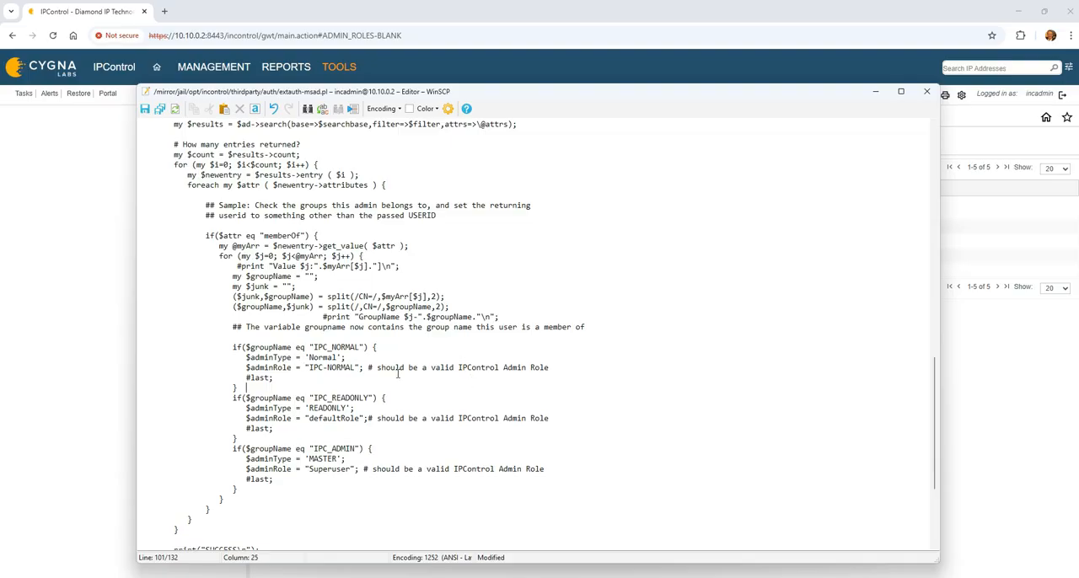
{"action": "left_click", "coordinate": [346, 449]}
{"action": "left_click", "coordinate": [270, 489]}
Step: Save the changes to extauth-msad.pl and close the script editor
{"action": "scroll", "coordinate": [270, 488], "scroll_direction": "up", "scroll_amount": 4}
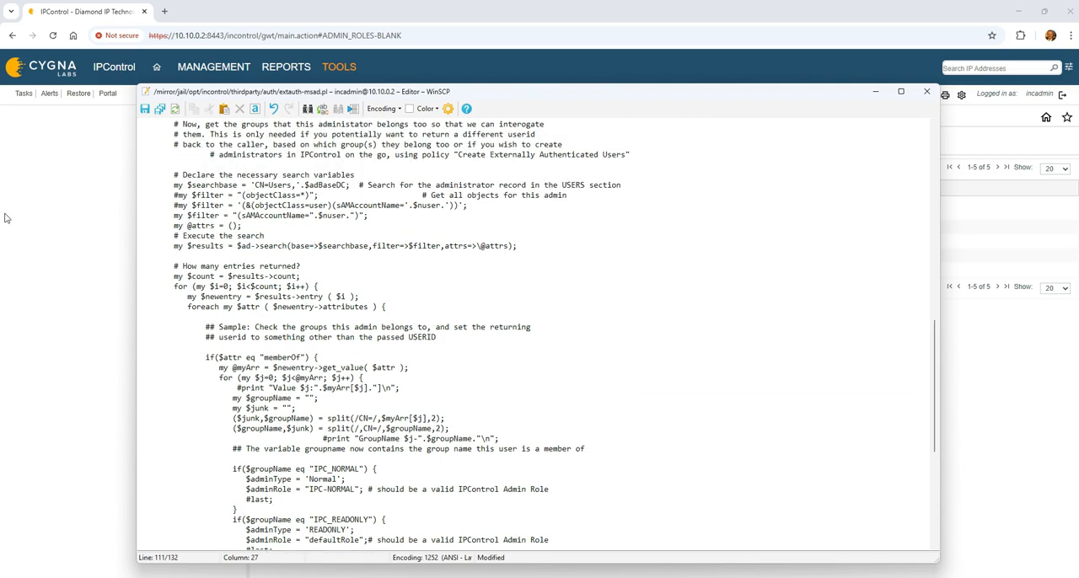
{"action": "left_click", "coordinate": [157, 109]}
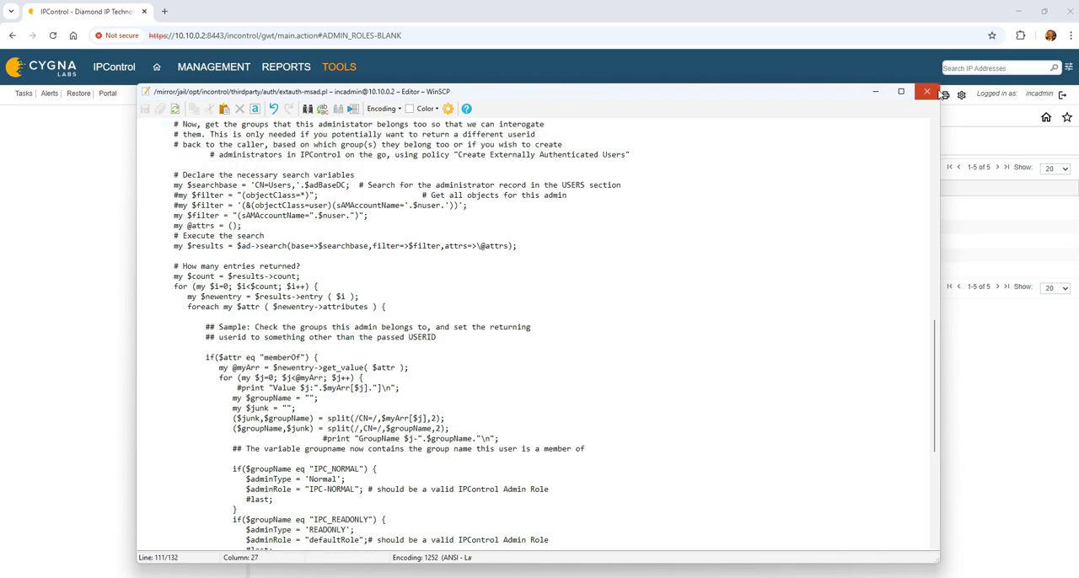
{"action": "left_click", "coordinate": [927, 91]}
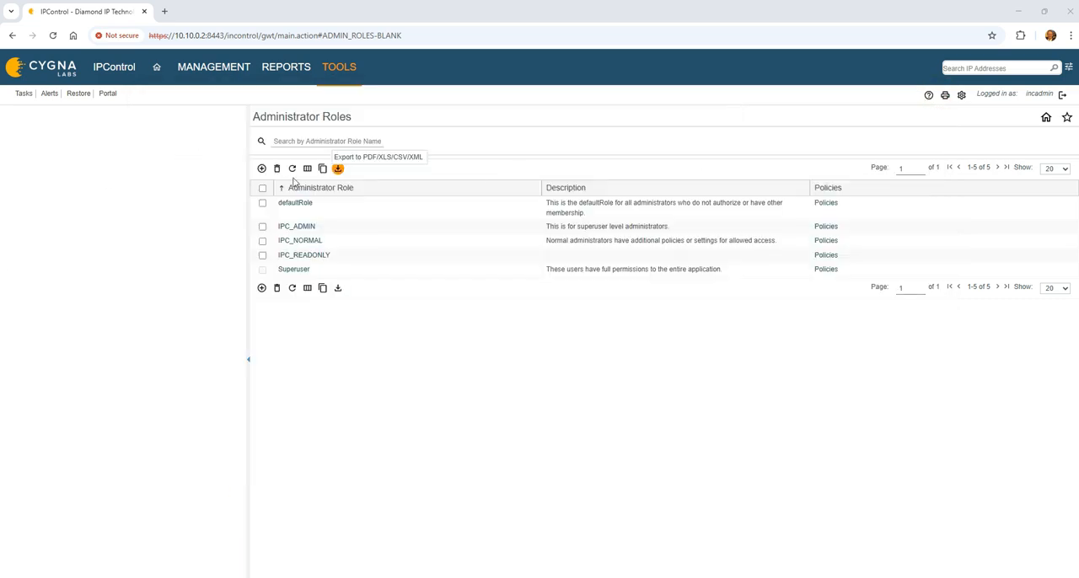
Step: Open IPControl's system policies at the External Authentication Script setting
{"action": "left_click", "coordinate": [347, 67]}
{"action": "left_click", "coordinate": [369, 136]}
{"action": "scroll", "coordinate": [455, 409], "scroll_direction": "down", "scroll_amount": 10}
{"action": "scroll", "coordinate": [684, 449], "scroll_direction": "down", "scroll_amount": 15}
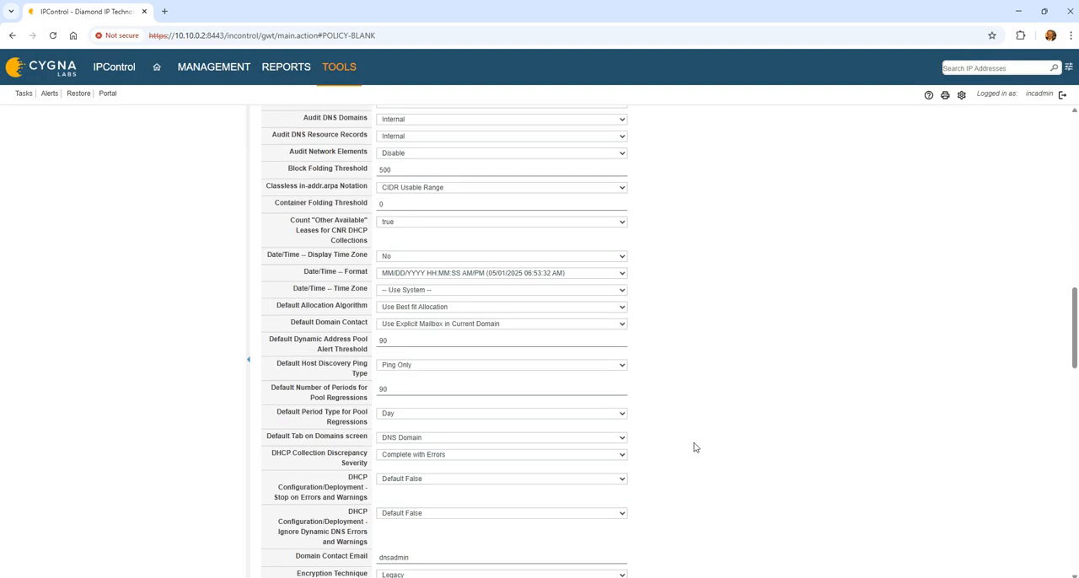
{"action": "scroll", "coordinate": [695, 447], "scroll_direction": "down", "scroll_amount": 3}
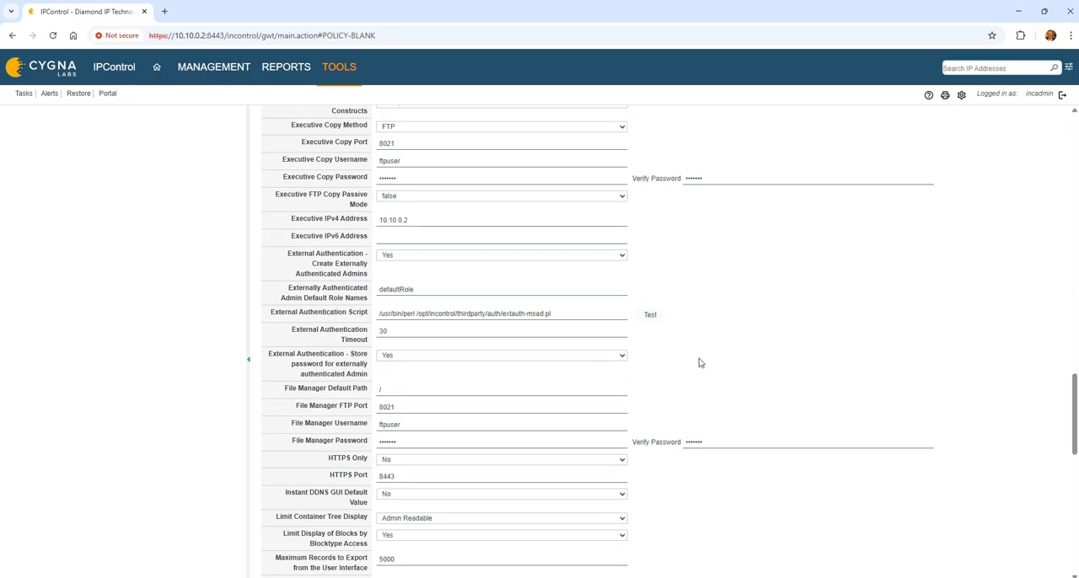
Step: Run the External Authentication Test with username testadmin and the account password, and close the test dialog
{"action": "left_click", "coordinate": [650, 313]}
{"action": "left_click", "coordinate": [480, 250]}
{"action": "type", "text": "testadmin"}
{"action": "key", "text": "Tab"}
{"action": "type", "text": "••••••••"}
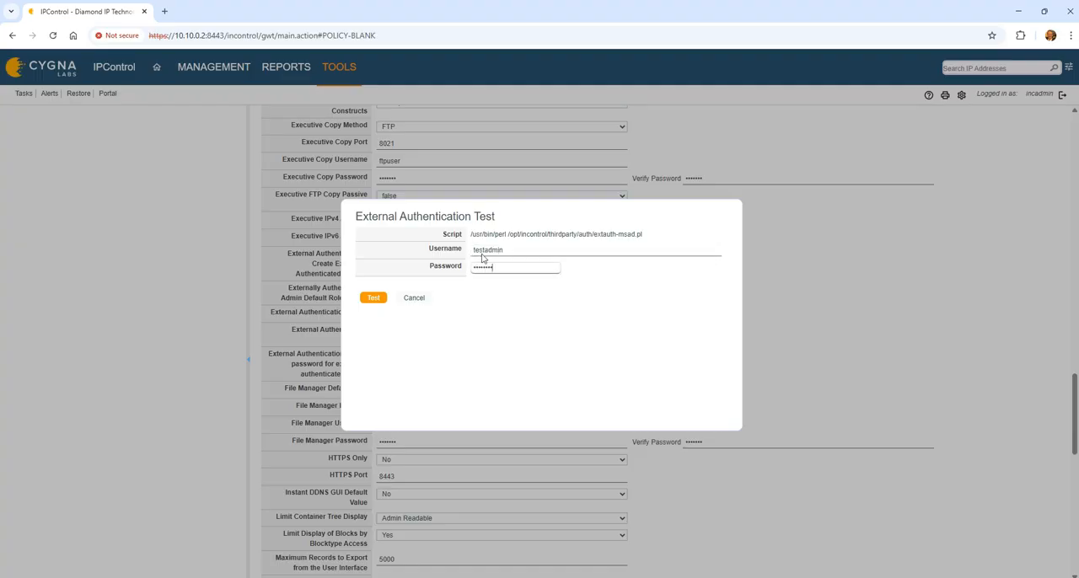
{"action": "key", "text": "Return"}
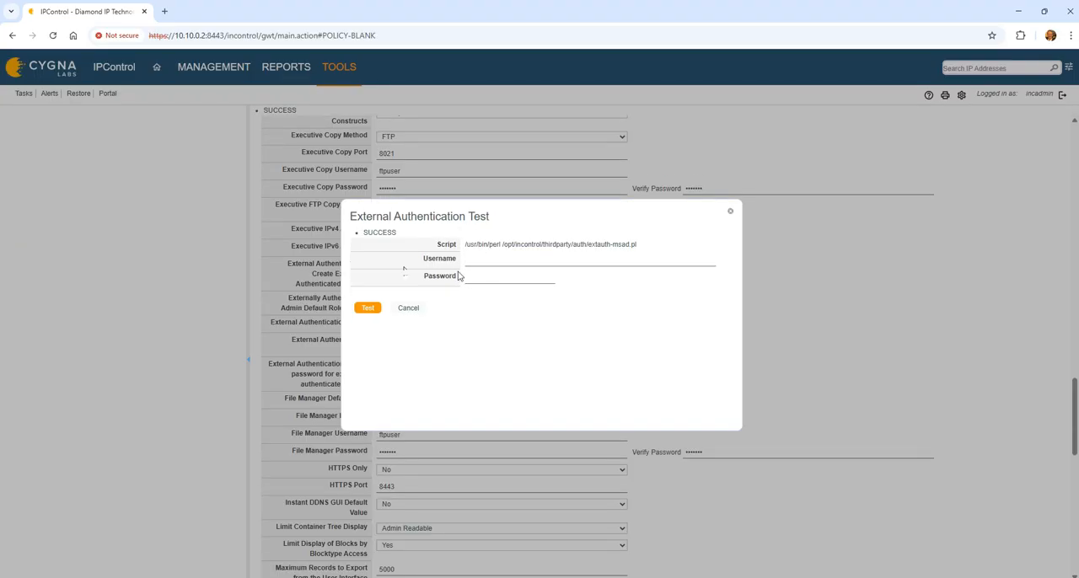
{"action": "left_click", "coordinate": [406, 309]}
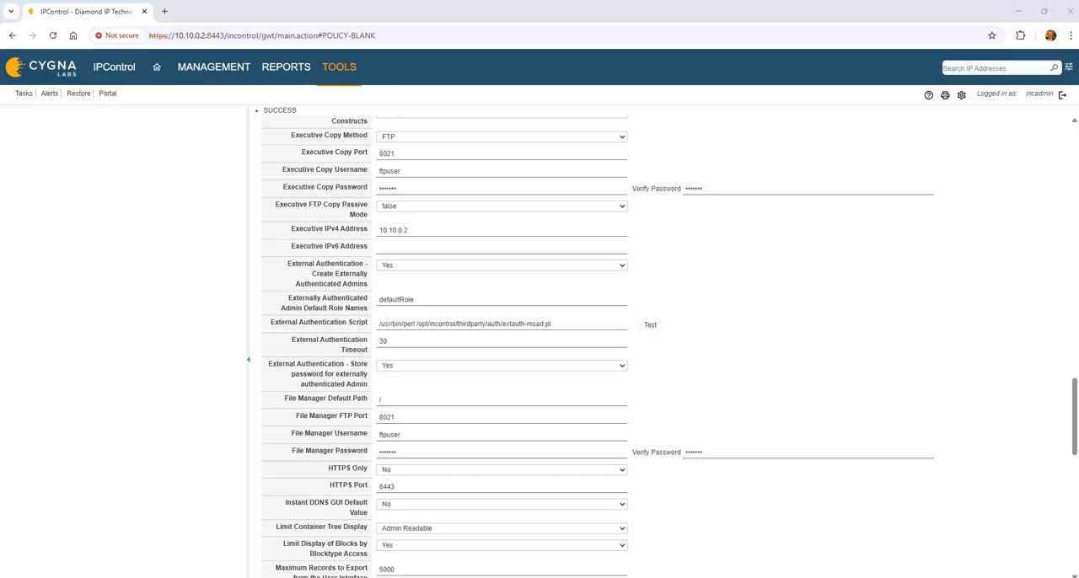
Step: Switch to the PuTTY session on 10.10.0.2 and list the files in /opt/incontrol/thirdparty/auth
{"action": "left_click_drag", "start_coordinate": [758, 577], "coordinate": [755, 305]}
{"action": "left_click_drag", "start_coordinate": [867, 333], "coordinate": [536, 162]}
{"action": "type", "text": "ls"}
{"action": "key", "text": "Return"}
Step: Run extauth-msad.pl with perl, supplying username testadmin, the account password and product ipcontrol, and highlight the returned admin type and role
{"action": "type", "text": "per"}
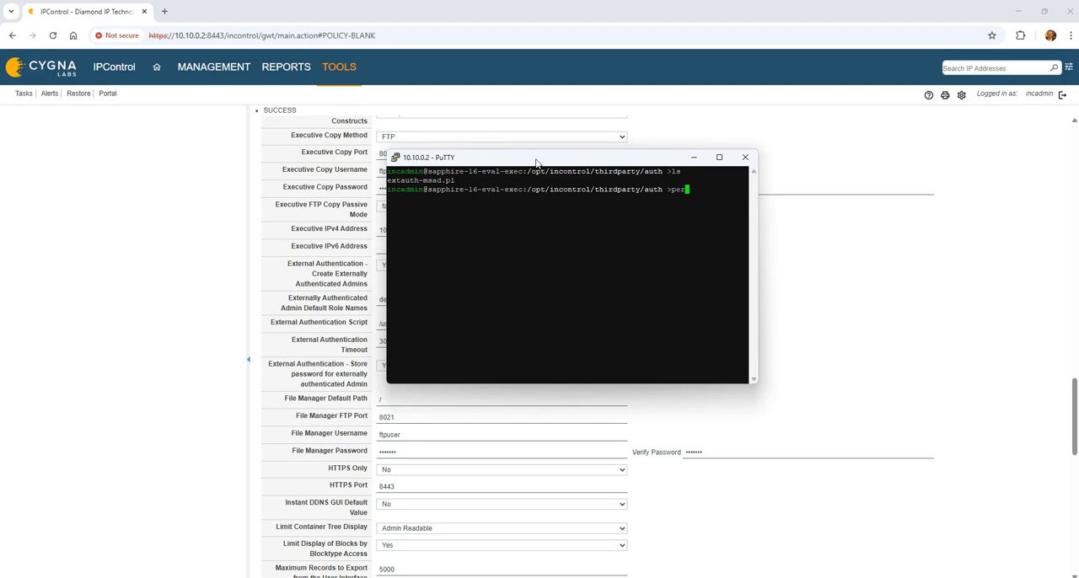
{"action": "type", "text": "l ext"}
{"action": "key", "text": "Tab"}
{"action": "key", "text": "Return"}
{"action": "type", "text": "testadmin"}
{"action": "key", "text": "Return"}
{"action": "type", "text": "Passw0rd"}
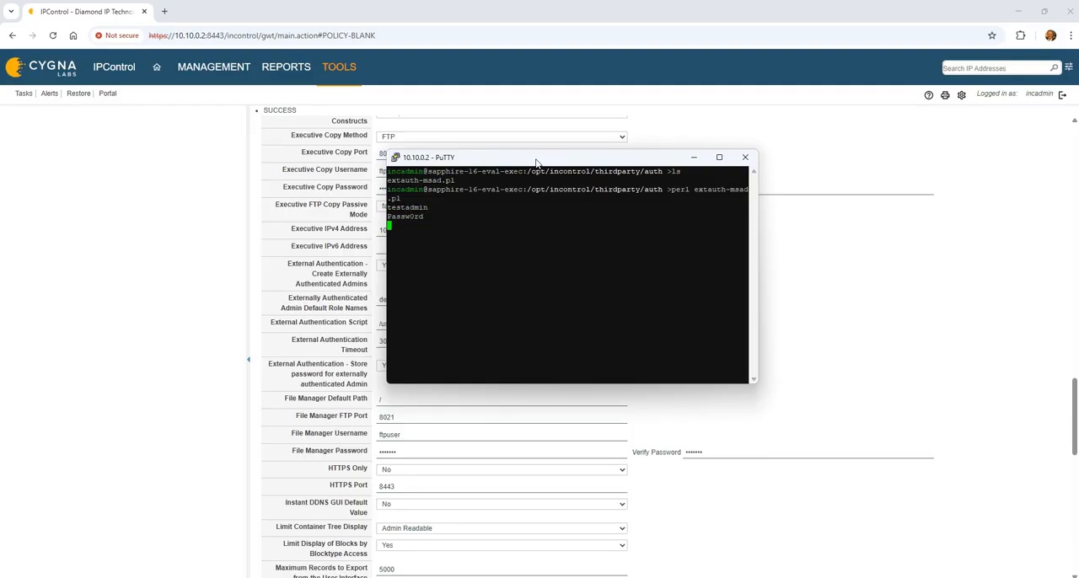
{"action": "type", "text": "ipcontrol"}
{"action": "key", "text": "Return"}
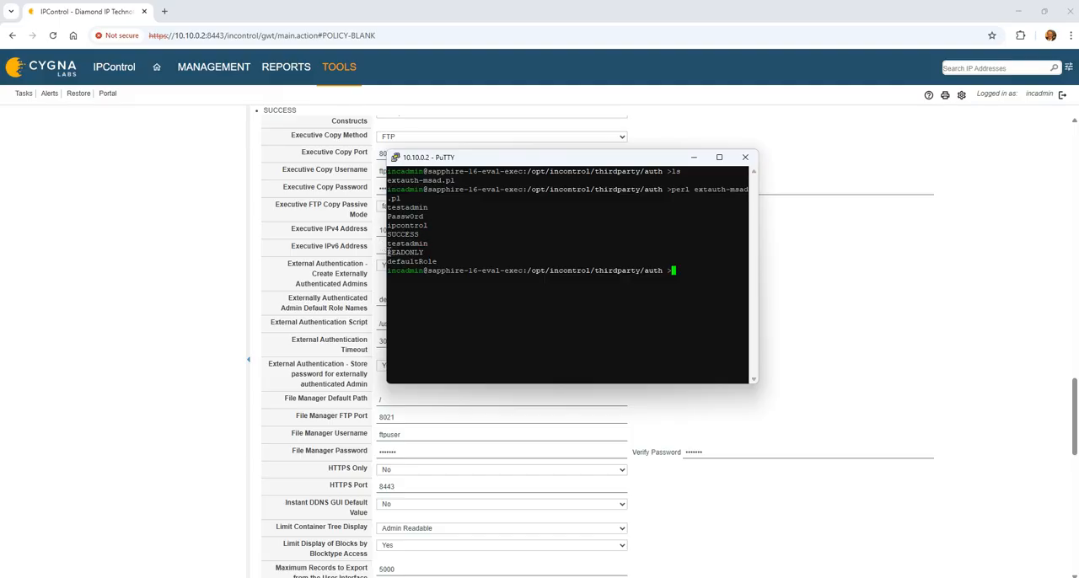
{"action": "left_click_drag", "start_coordinate": [387, 252], "coordinate": [447, 261]}
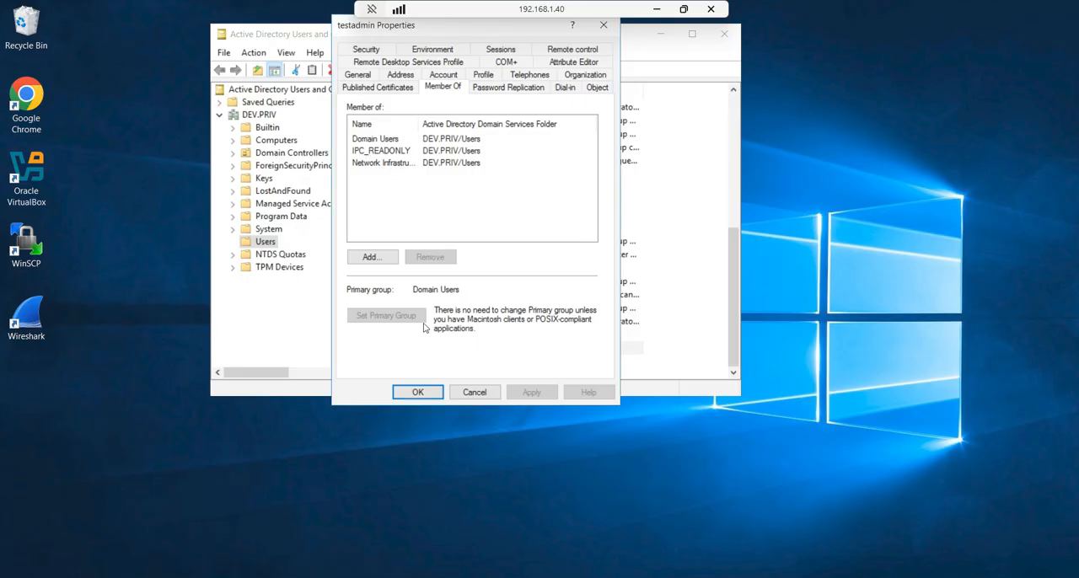
Step: In Active Directory Users and Computers on 192.168.1.40, remove testadmin from the IPC_READONLY group
{"action": "left_click", "coordinate": [376, 150]}
{"action": "left_click", "coordinate": [437, 258]}
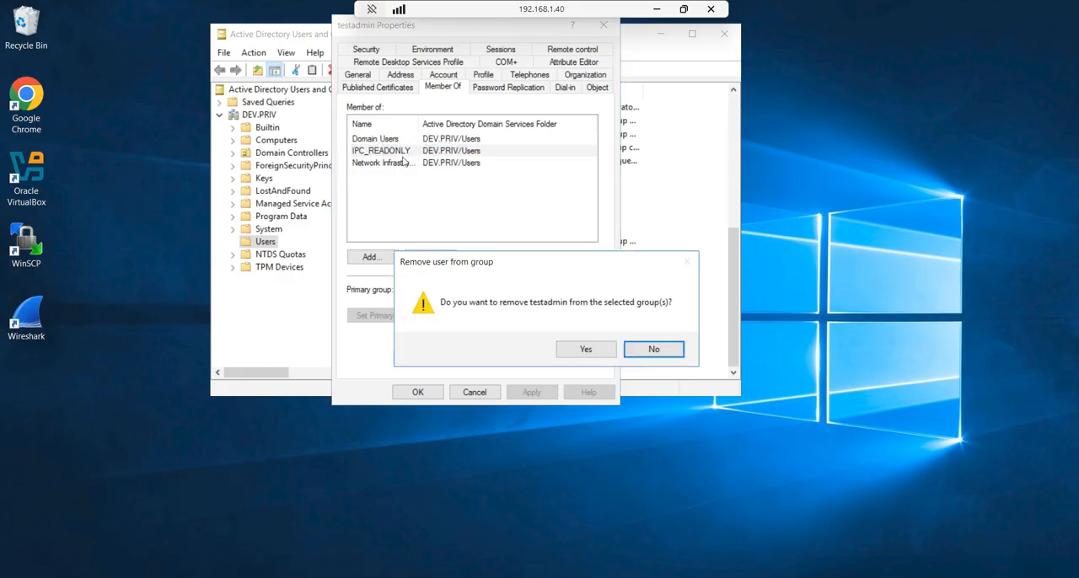
{"action": "left_click", "coordinate": [588, 347]}
Step: Try to add testadmin to a group using the object name IPC-Nor
{"action": "left_click", "coordinate": [371, 257]}
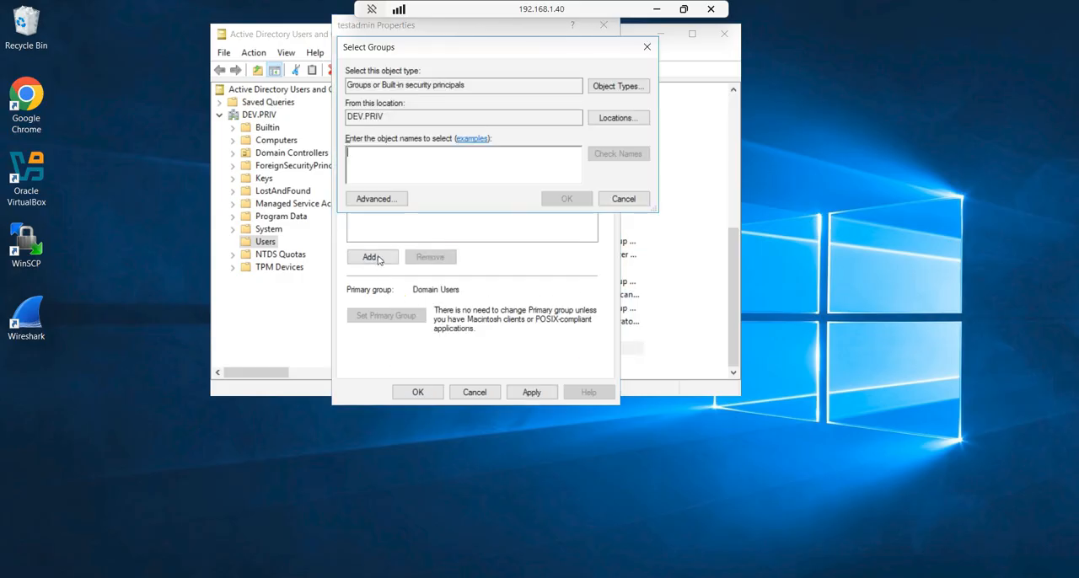
{"action": "type", "text": "zIPC_"}
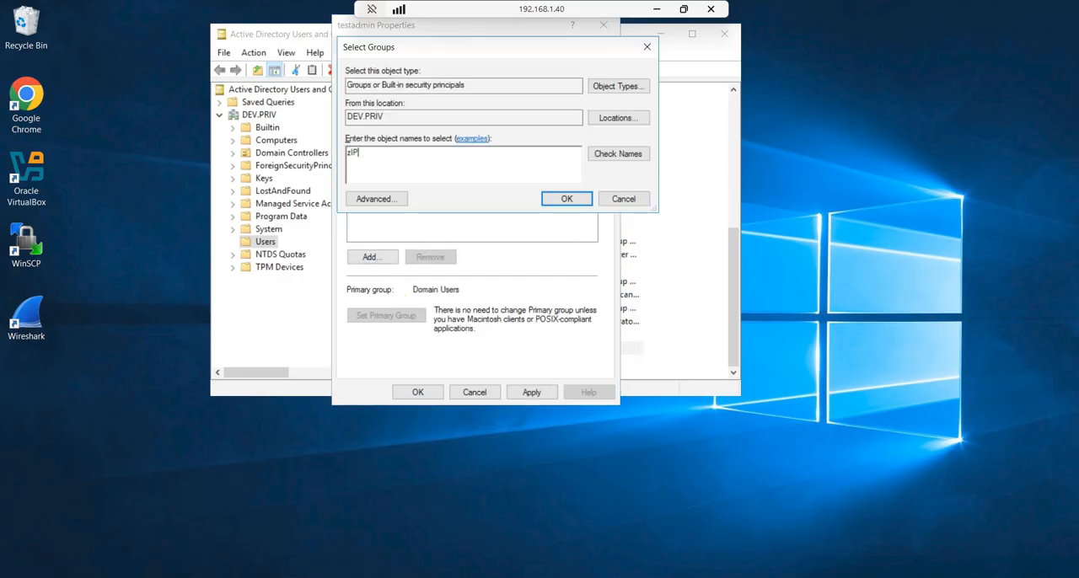
{"action": "key", "text": "BackSpace"}
{"action": "key", "text": "BackSpace"}
{"action": "key", "text": "BackSpace"}
{"action": "key", "text": "BackSpace"}
{"action": "key", "text": "BackSpace"}
{"action": "type", "text": "IPC-Nor"}
{"action": "key", "text": "Return"}
Step: Try to correct the group's object name to IPC-NORMAL and search for it again
{"action": "left_click", "coordinate": [412, 234]}
{"action": "key", "text": "BackSpace"}
{"action": "key", "text": "BackSpace"}
{"action": "key", "text": "BackSpace"}
{"action": "type", "text": "NOR"}
{"action": "key", "text": "BackSpace"}
{"action": "key", "text": "BackSpace"}
{"action": "type", "text": "ORMAL"}
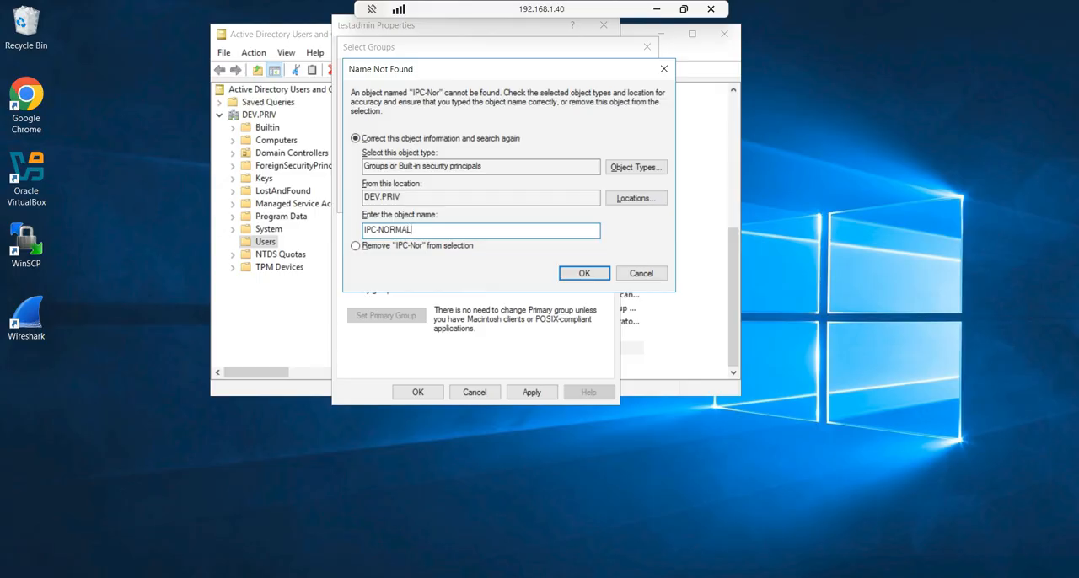
{"action": "key", "text": "Return"}
{"action": "left_click", "coordinate": [643, 273]}
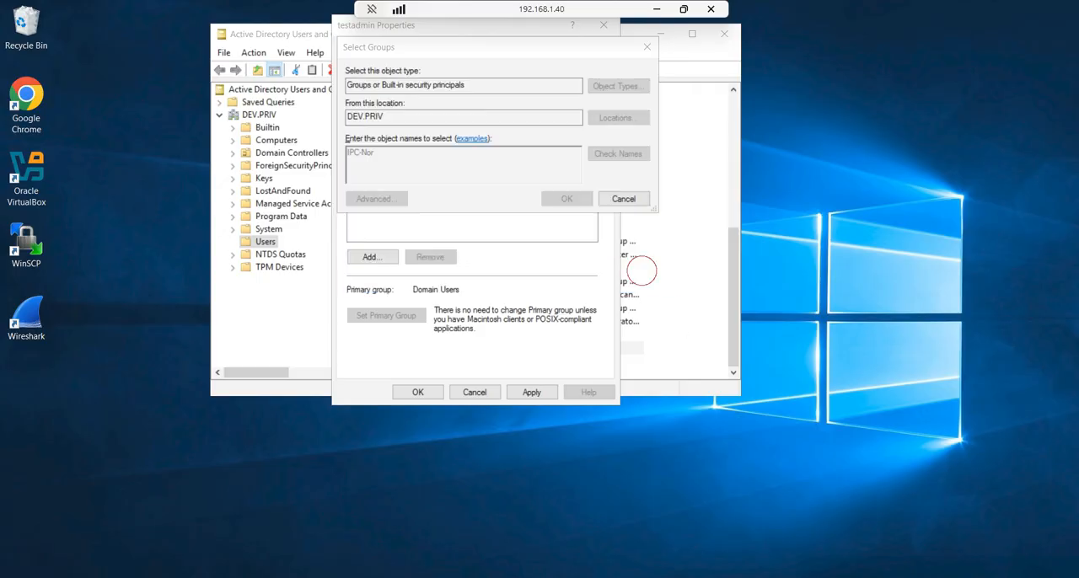
Step: Check the exact IPC group names in the Users container and return to testadmin's group memberships
{"action": "left_click", "coordinate": [327, 180]}
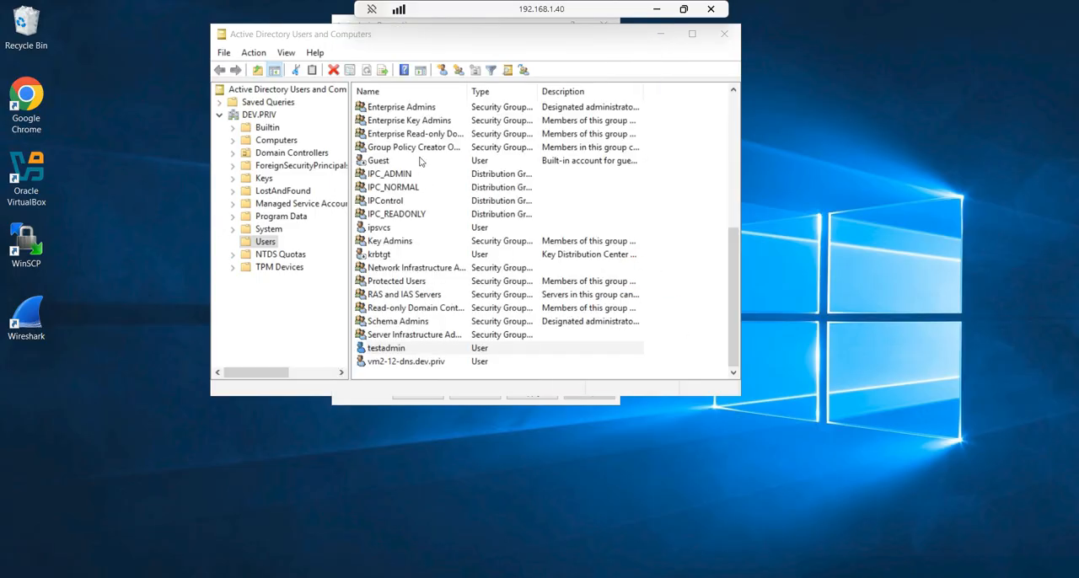
{"action": "left_click", "coordinate": [392, 349]}
{"action": "double_click", "coordinate": [394, 353]}
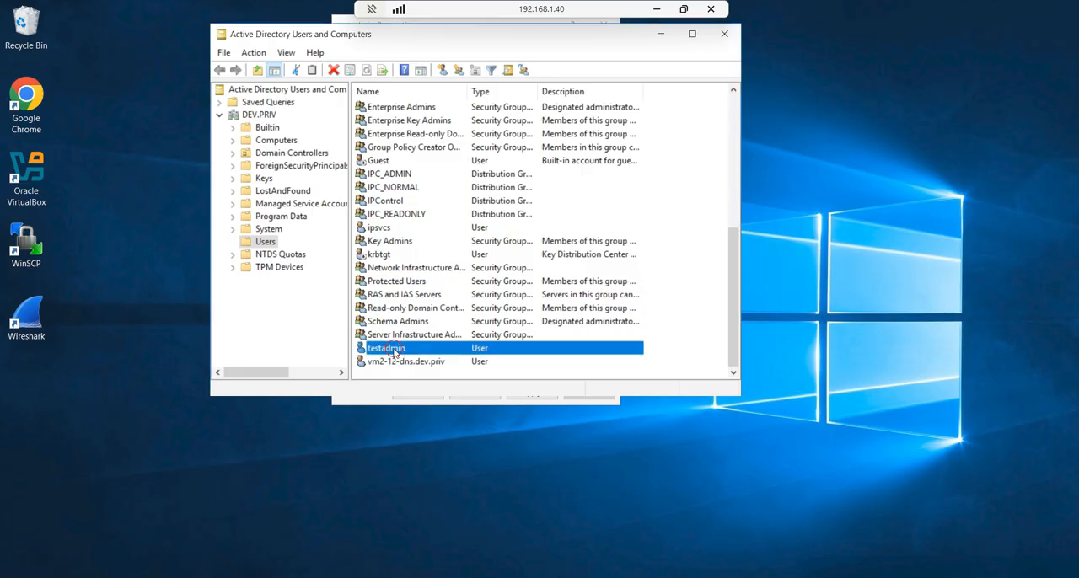
{"action": "left_click", "coordinate": [626, 201]}
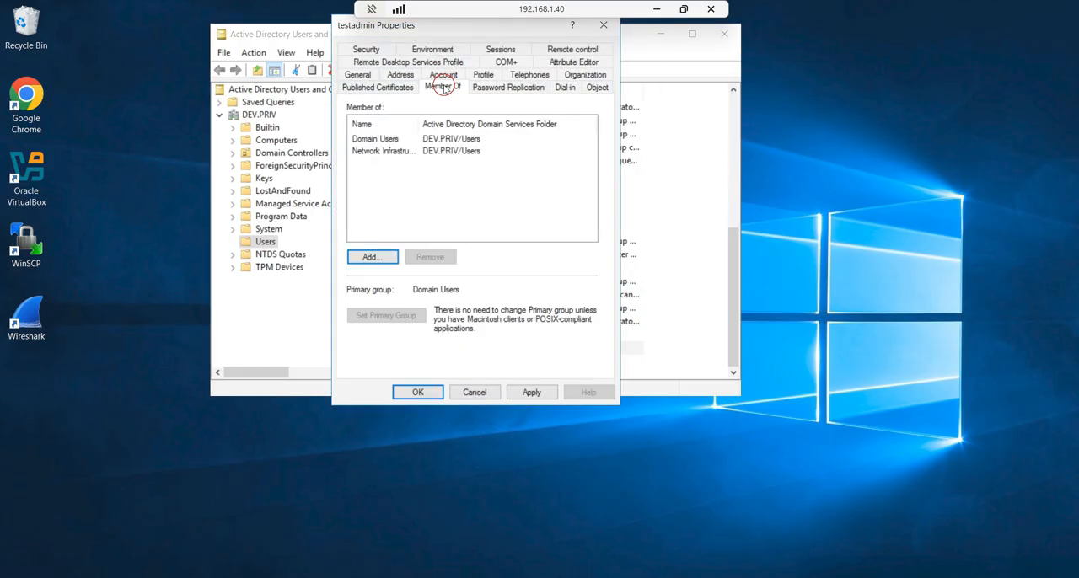
Step: Try to add testadmin to a group using the object name ipc-normal
{"action": "left_click", "coordinate": [375, 261]}
{"action": "type", "text": "ipc-normal"}
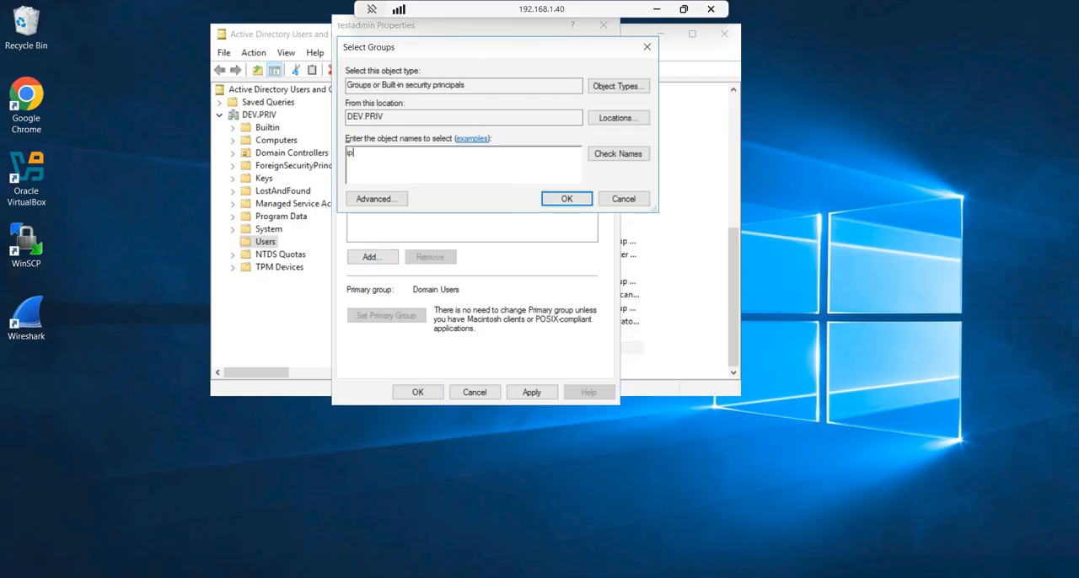
{"action": "key", "text": "Return"}
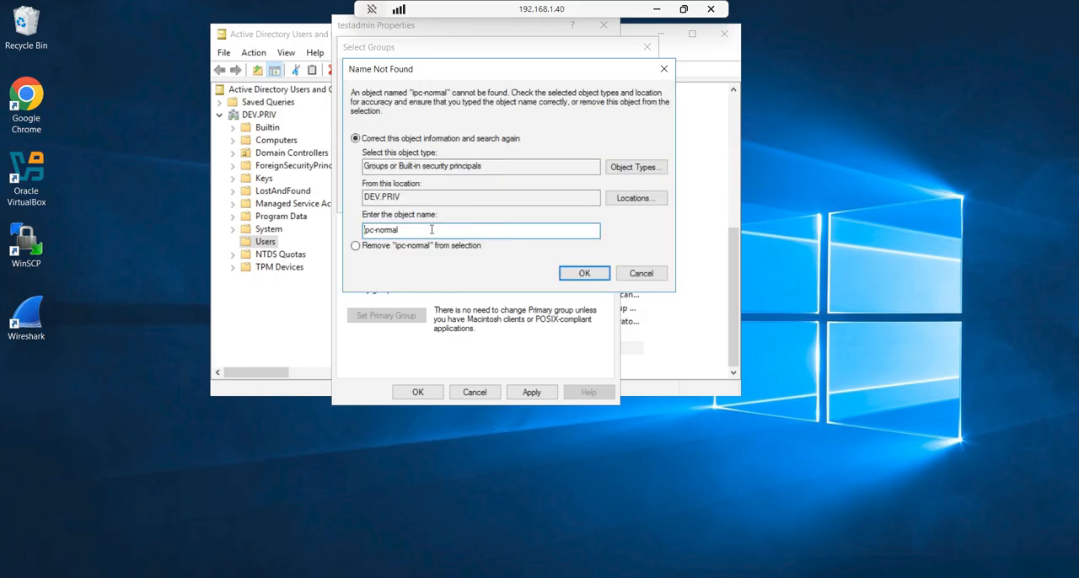
{"action": "left_click", "coordinate": [640, 275]}
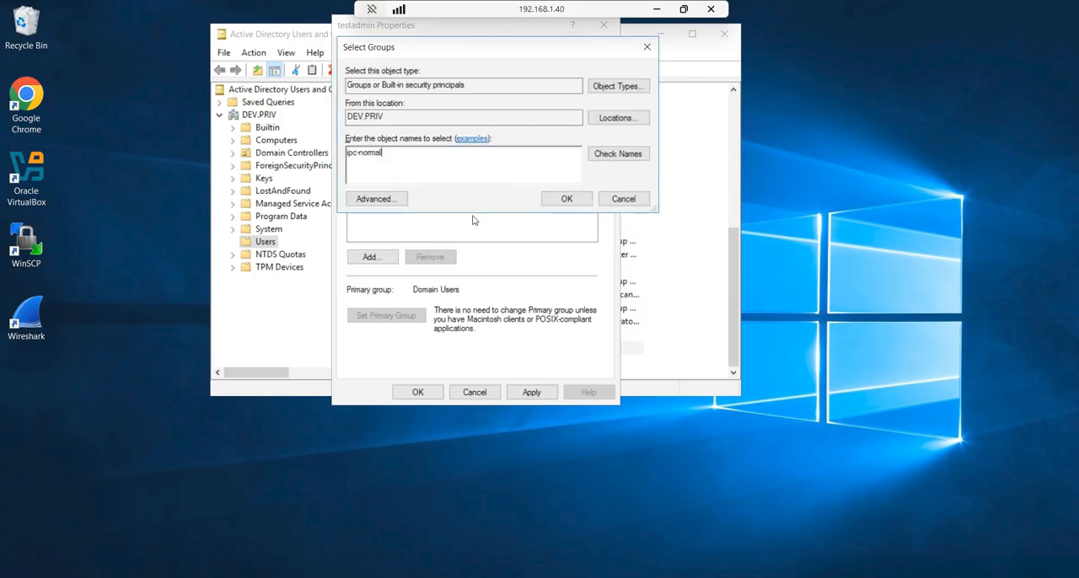
Step: Add testadmin to the IPC_NORMAL group and apply the membership change
{"action": "left_click", "coordinate": [624, 199]}
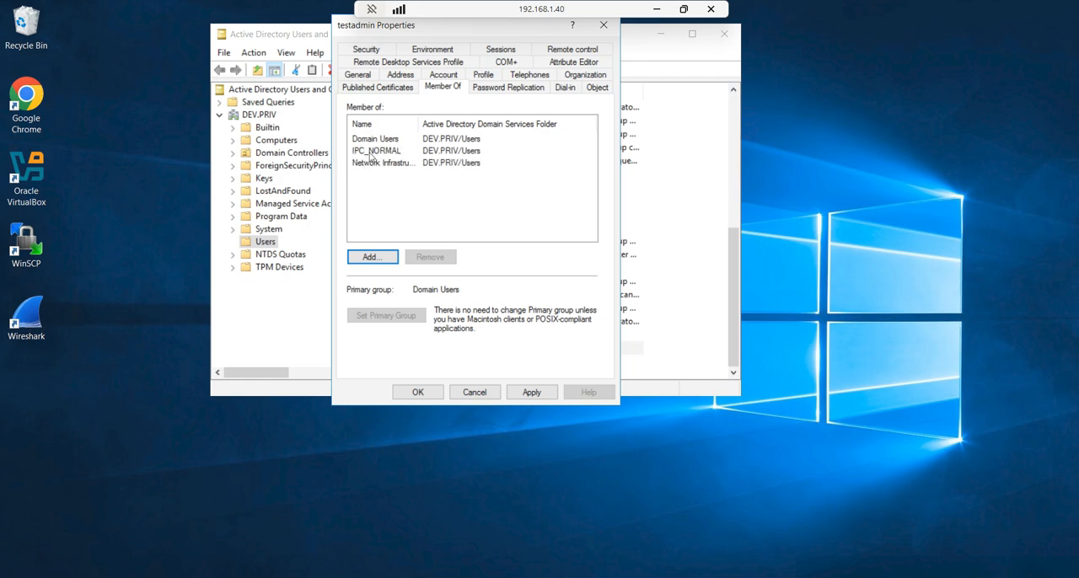
{"action": "left_click", "coordinate": [530, 391]}
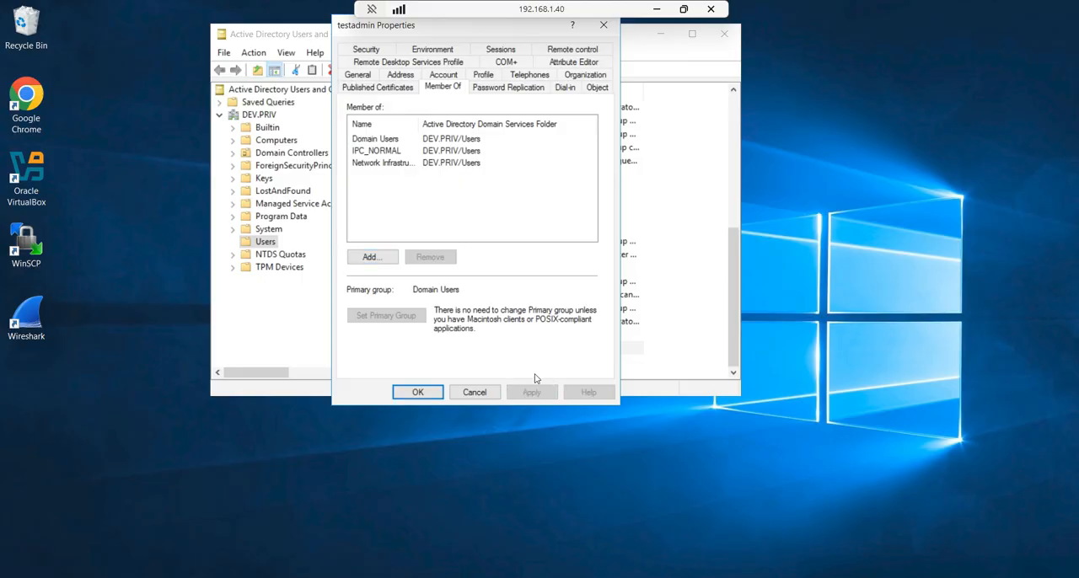
Step: Return to the PuTTY session and rerun extauth-msad.pl with username testadmin, the account password and product ipc
{"action": "left_click", "coordinate": [657, 9]}
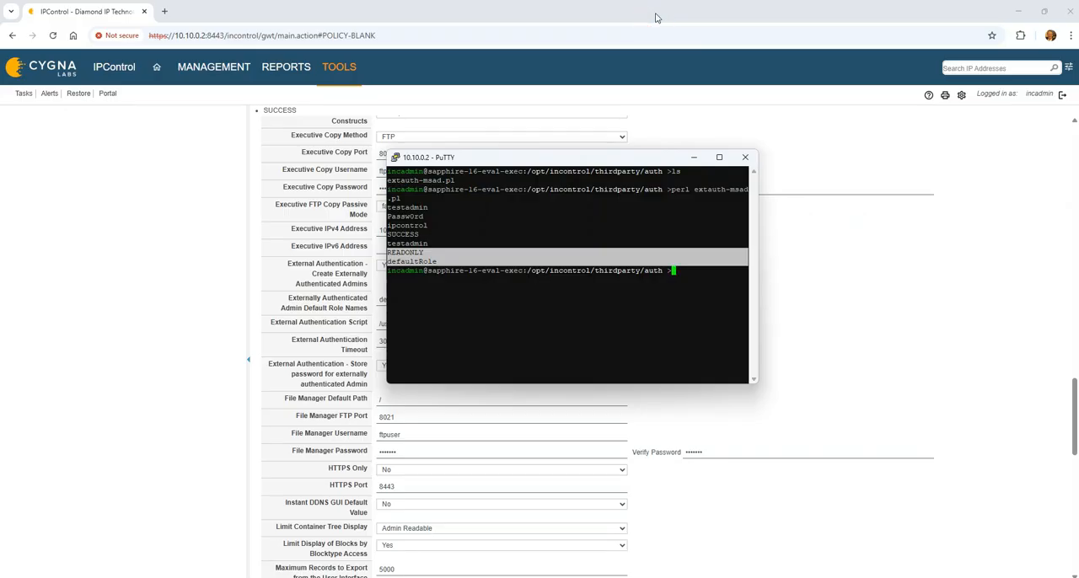
{"action": "left_click", "coordinate": [557, 283]}
{"action": "key", "text": "Up"}
{"action": "key", "text": "Return"}
{"action": "type", "text": "testadmin"}
{"action": "key", "text": "Return"}
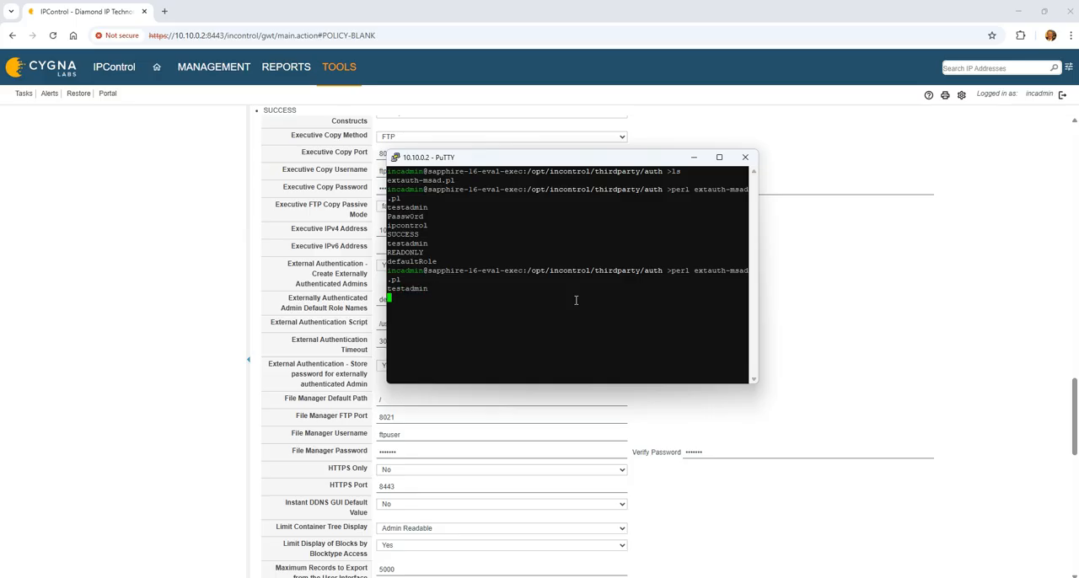
{"action": "type", "text": "Passw0rd"}
{"action": "key", "text": "Return"}
{"action": "type", "text": "i"}
{"action": "key", "text": "Return"}
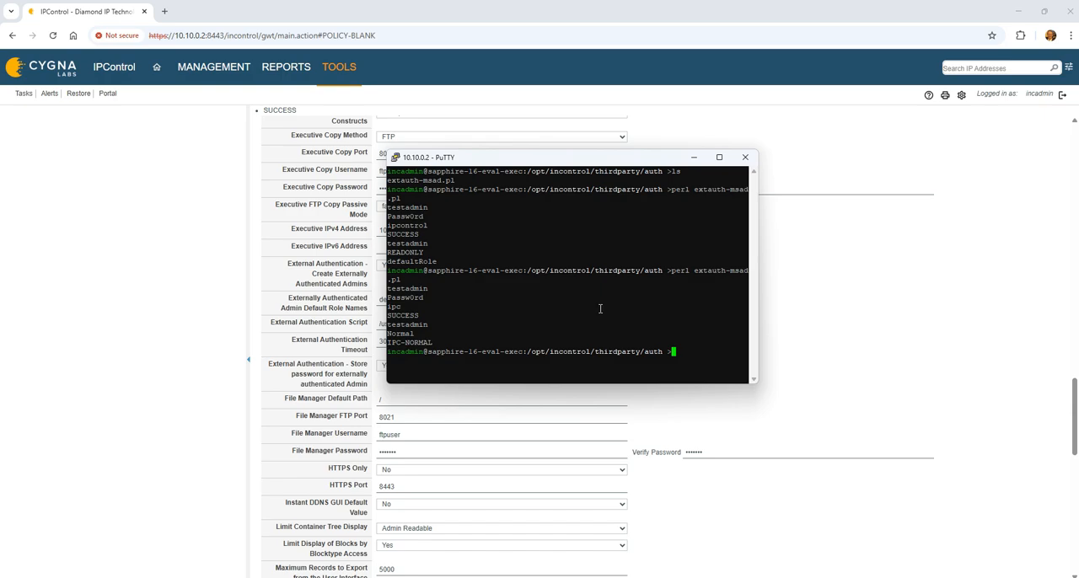
Step: Switch to IPControl and delete the testadmin account from the Administrator List
{"action": "left_click", "coordinate": [1034, 94]}
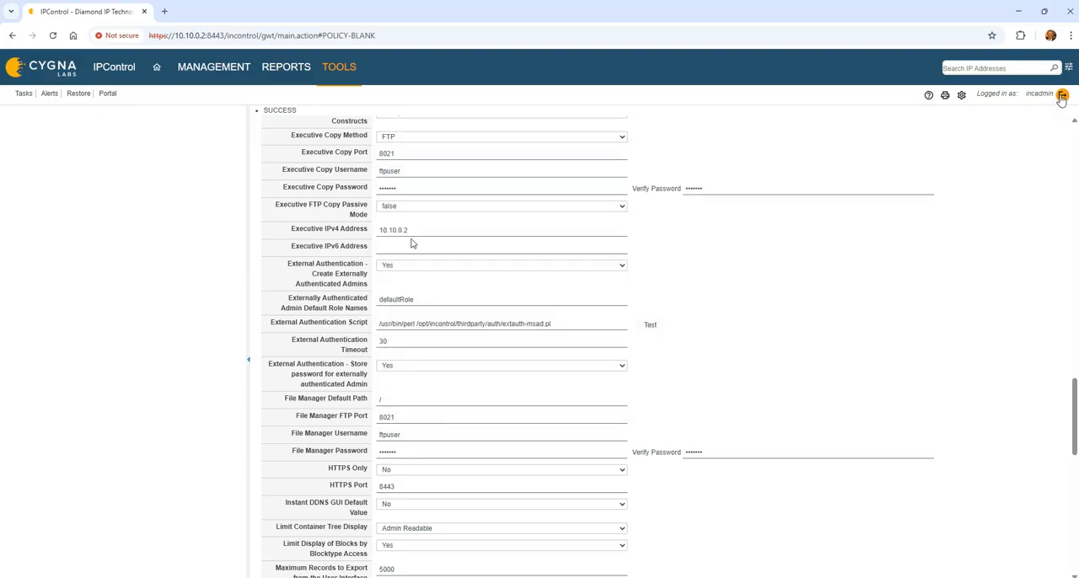
{"action": "left_click", "coordinate": [324, 93]}
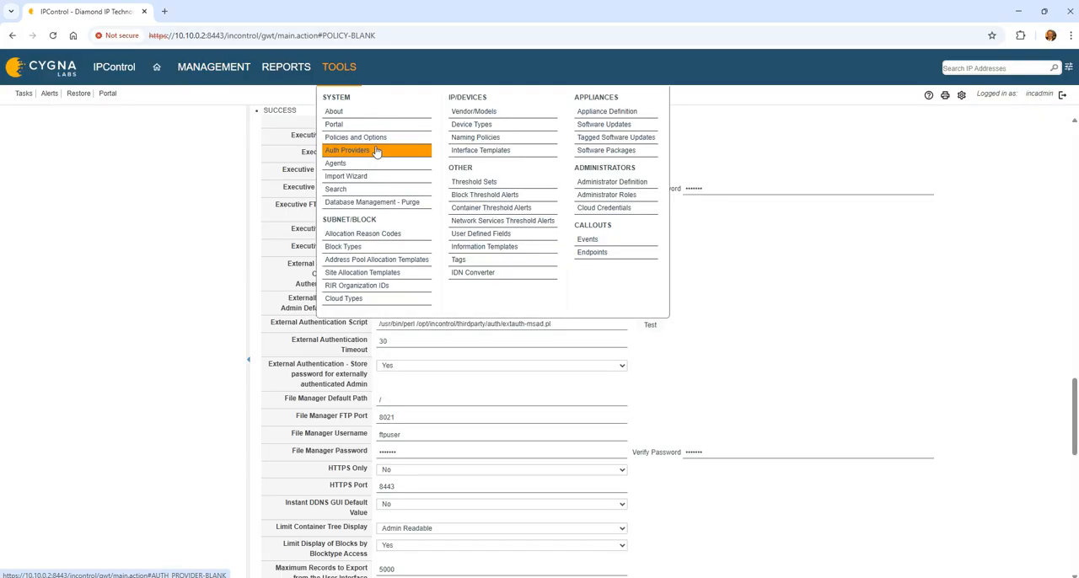
{"action": "left_click", "coordinate": [634, 188]}
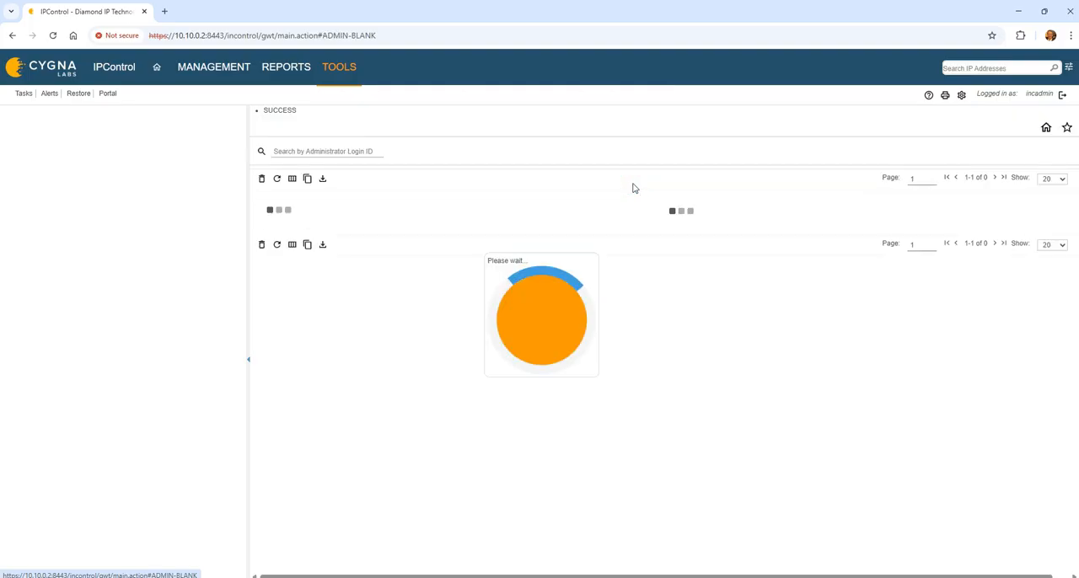
{"action": "left_click", "coordinate": [262, 216]}
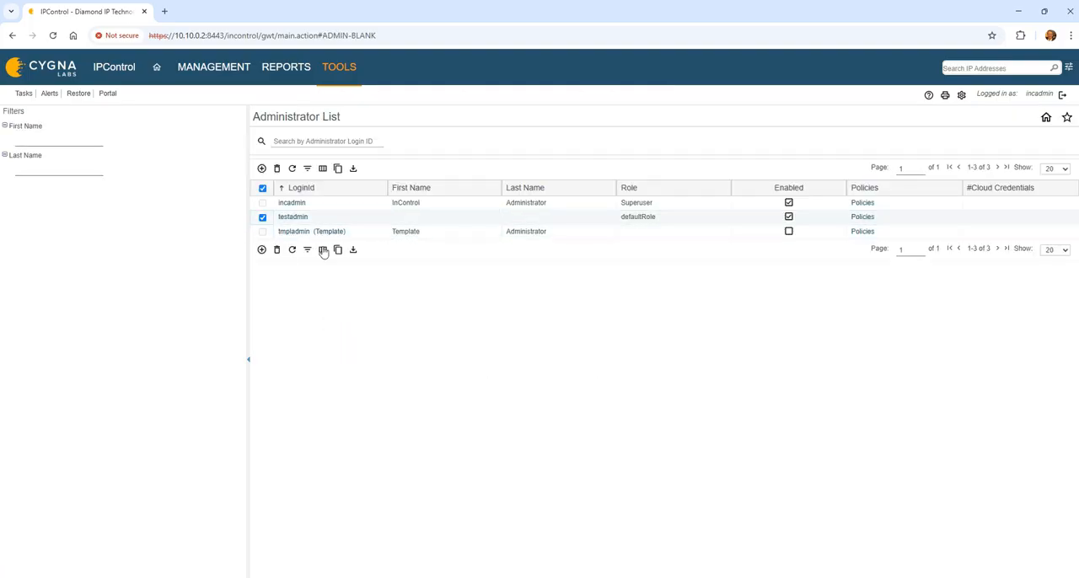
{"action": "left_click", "coordinate": [276, 249]}
{"action": "left_click", "coordinate": [521, 329]}
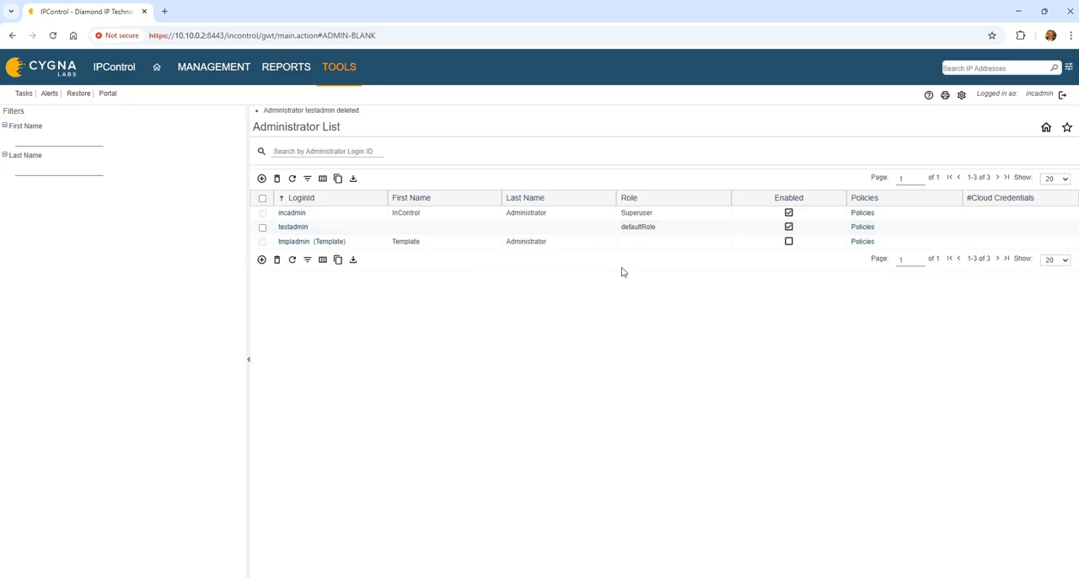
Step: Log out of IPControl and try to log in as testadmin with the account password
{"action": "left_click", "coordinate": [1062, 94]}
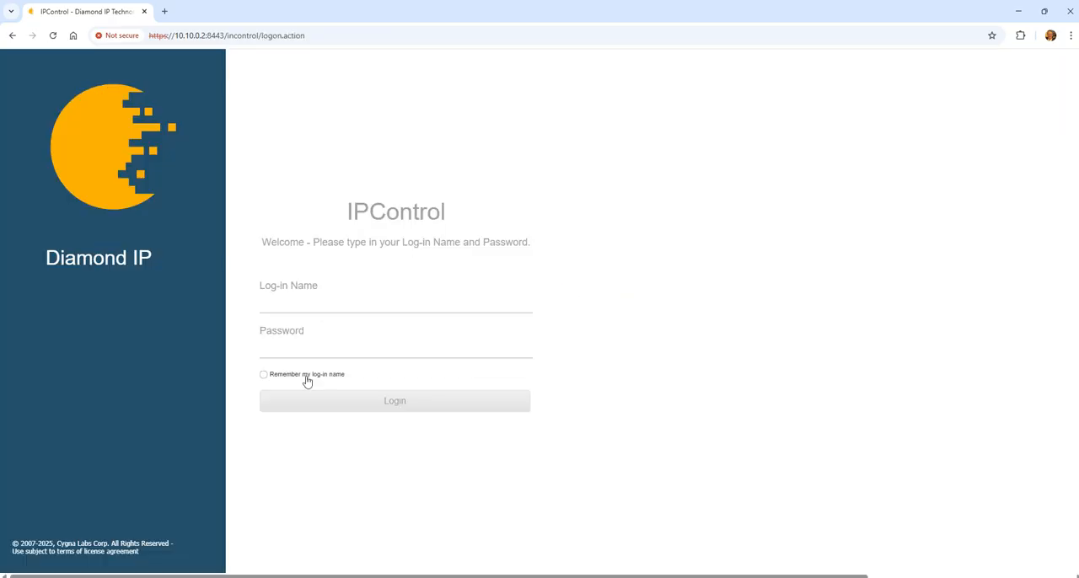
{"action": "left_click", "coordinate": [289, 306]}
{"action": "type", "text": "testadmin"}
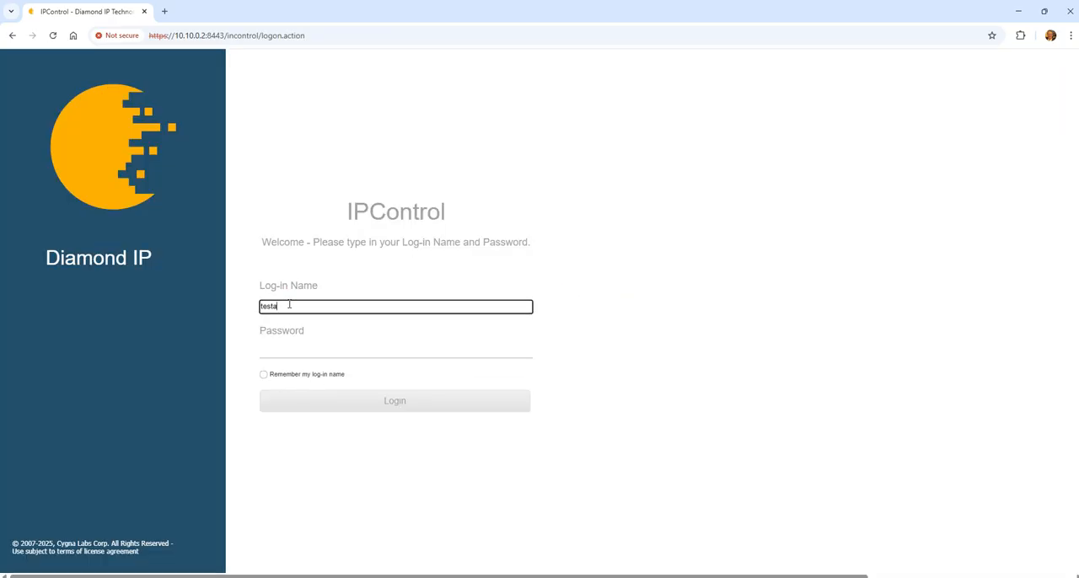
{"action": "key", "text": "Tab"}
{"action": "type", "text": "•••••••"}
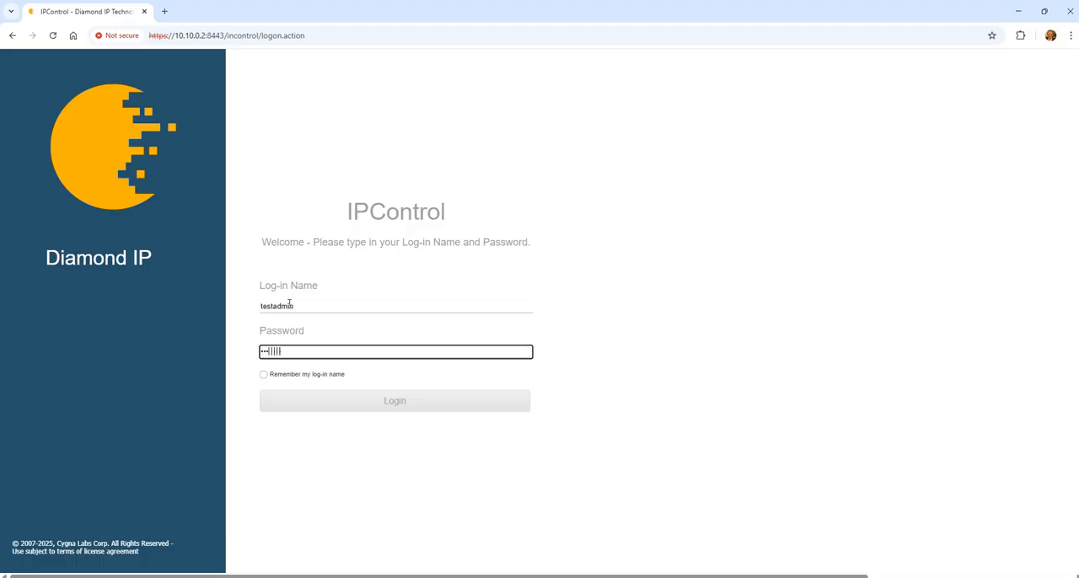
{"action": "key", "text": "Return"}
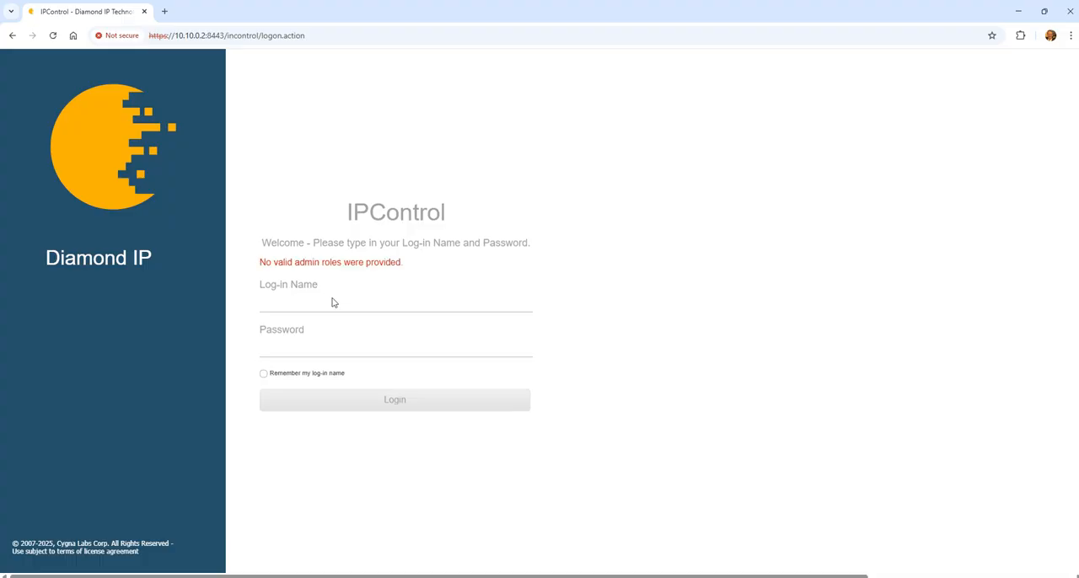
Step: Retry the IPControl login with the log-in name testadmin and the account password
{"action": "left_click", "coordinate": [332, 302]}
{"action": "type", "text": "testadm"}
{"action": "key", "text": "Tab"}
{"action": "type", "text": "•••••"}
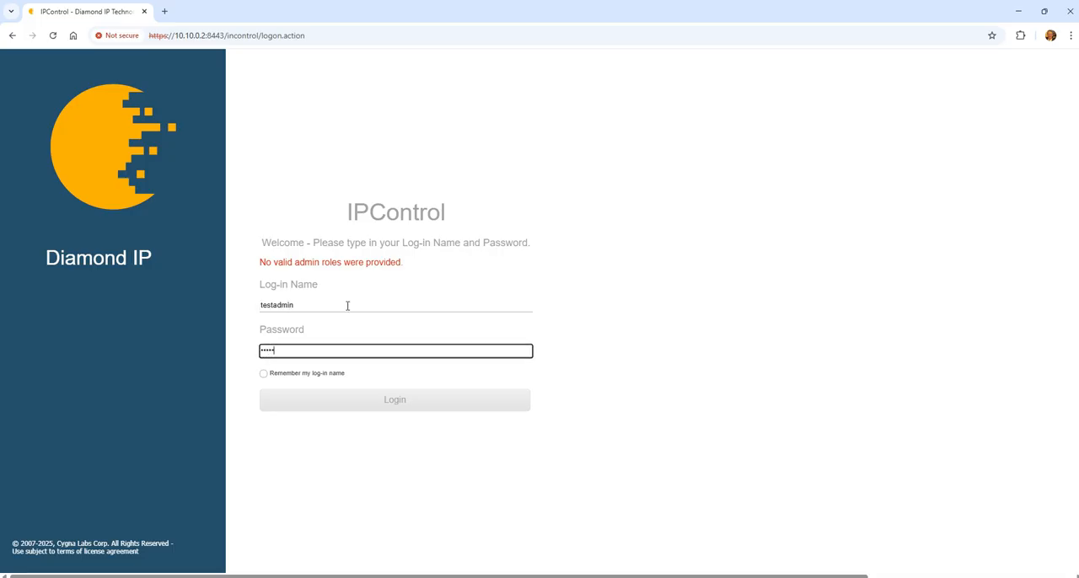
{"action": "key", "text": "Return"}
Step: In PuTTY, rerun extauth-msad.pl with username testadmin, the account password and product ipc, and highlight the returned admin type and role beside the Administrator Roles list
{"action": "left_click", "coordinate": [388, 306]}
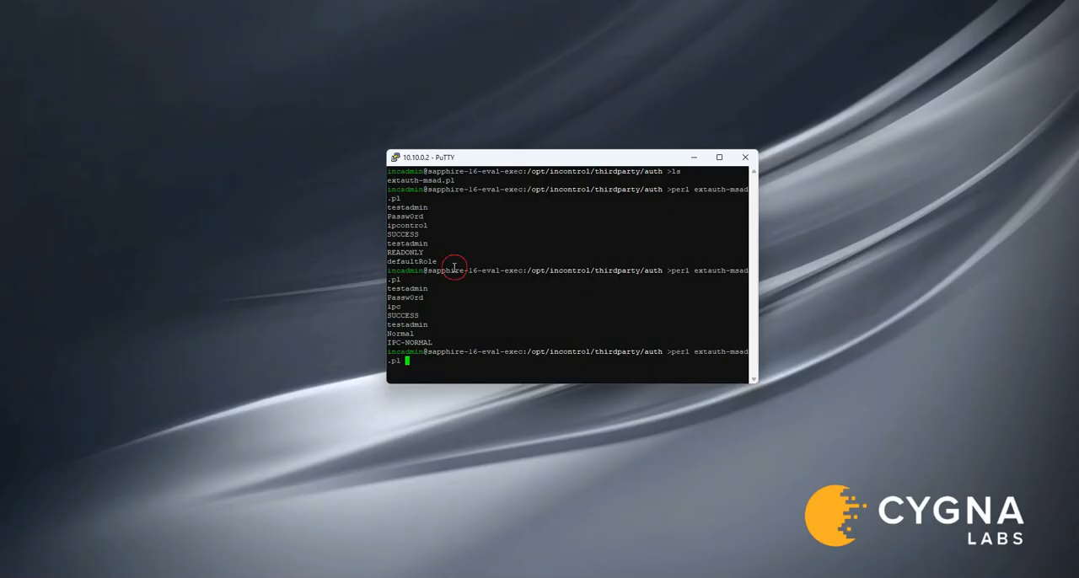
{"action": "key", "text": "Return"}
{"action": "type", "text": "testadmin"}
{"action": "key", "text": "Return"}
{"action": "type", "text": "Passw0rd"}
{"action": "key", "text": "Return"}
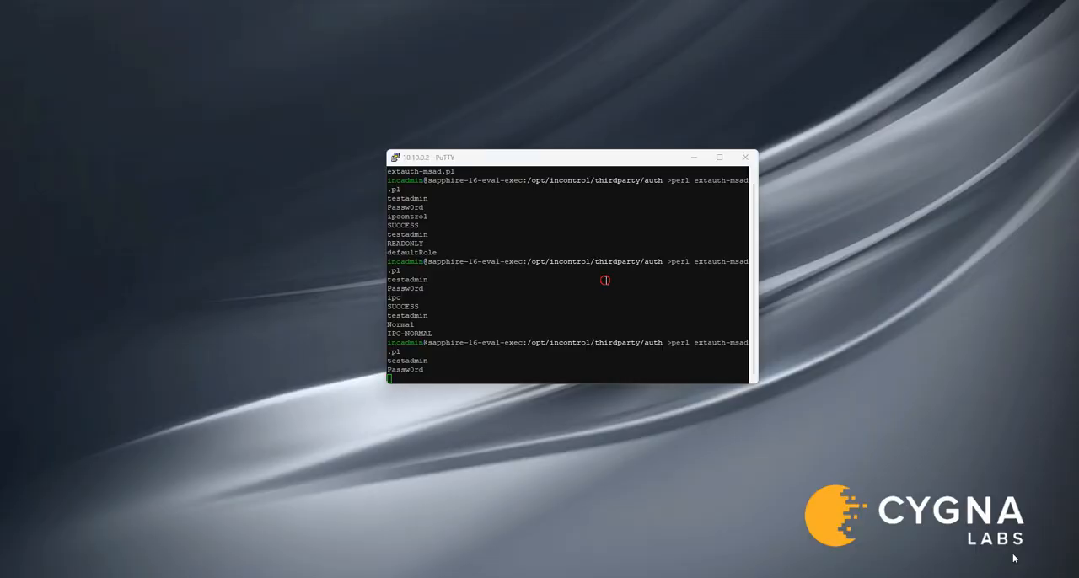
{"action": "type", "text": "ipc"}
{"action": "key", "text": "Return"}
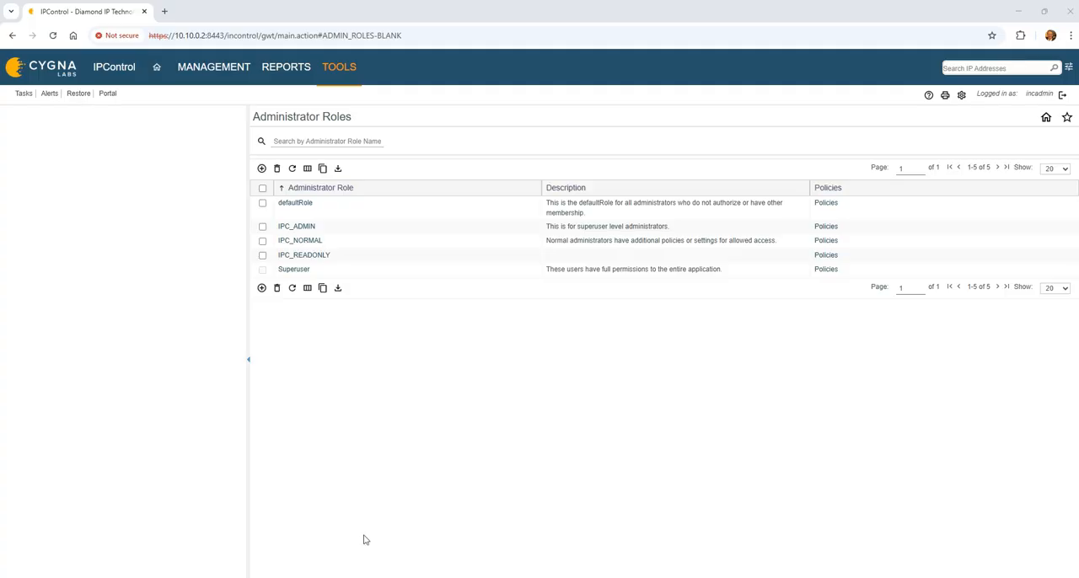
{"action": "left_click", "coordinate": [294, 577]}
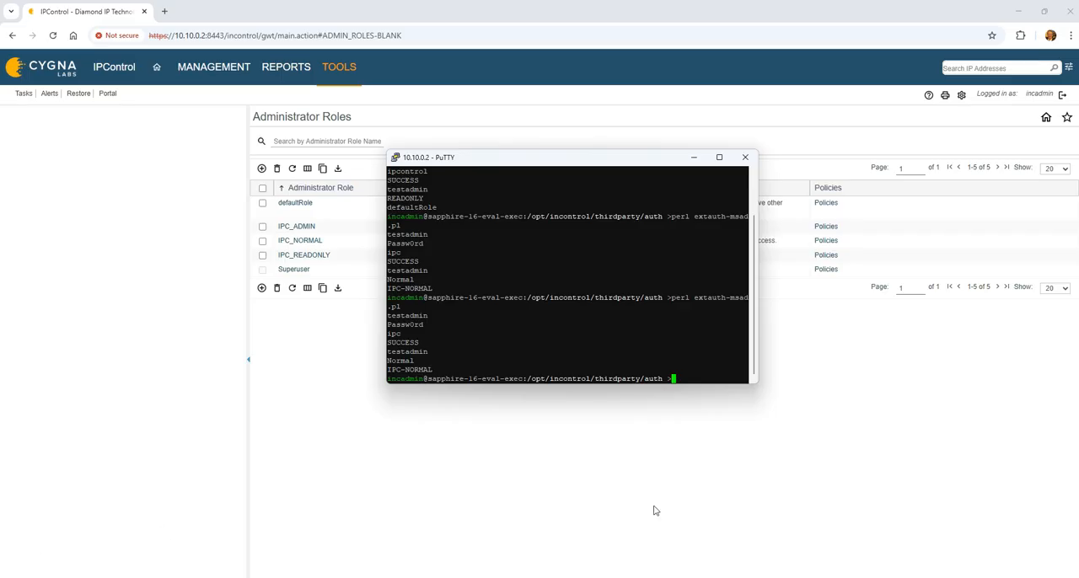
{"action": "left_click_drag", "start_coordinate": [443, 373], "coordinate": [380, 363]}
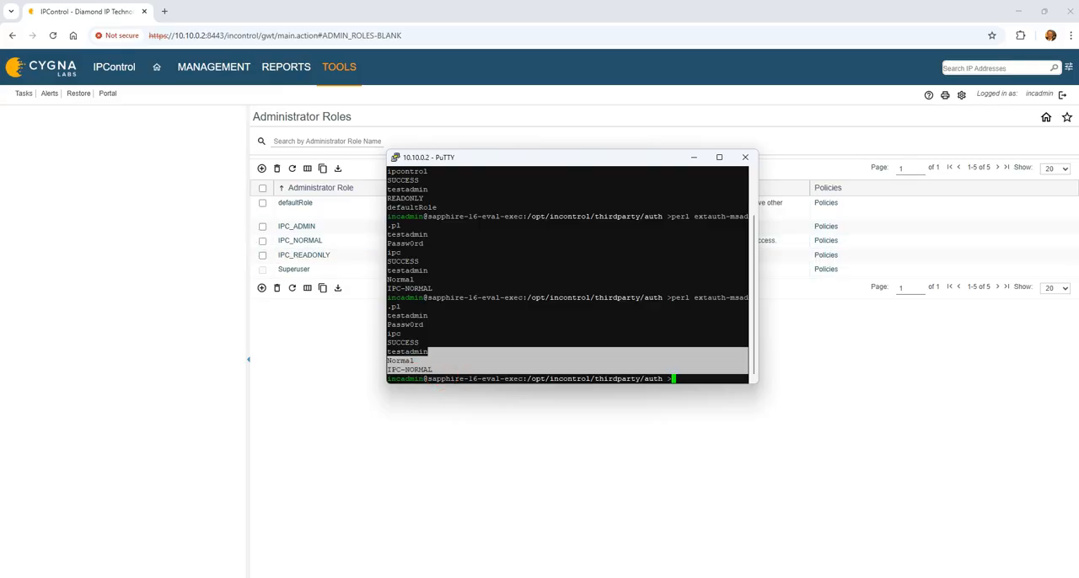
Step: Switch to WinSCP and review the group-to-role mappings in the sample-scripts copy of extauth-msad.pl on 192.168.1.30
{"action": "key", "text": "alt+Tab"}
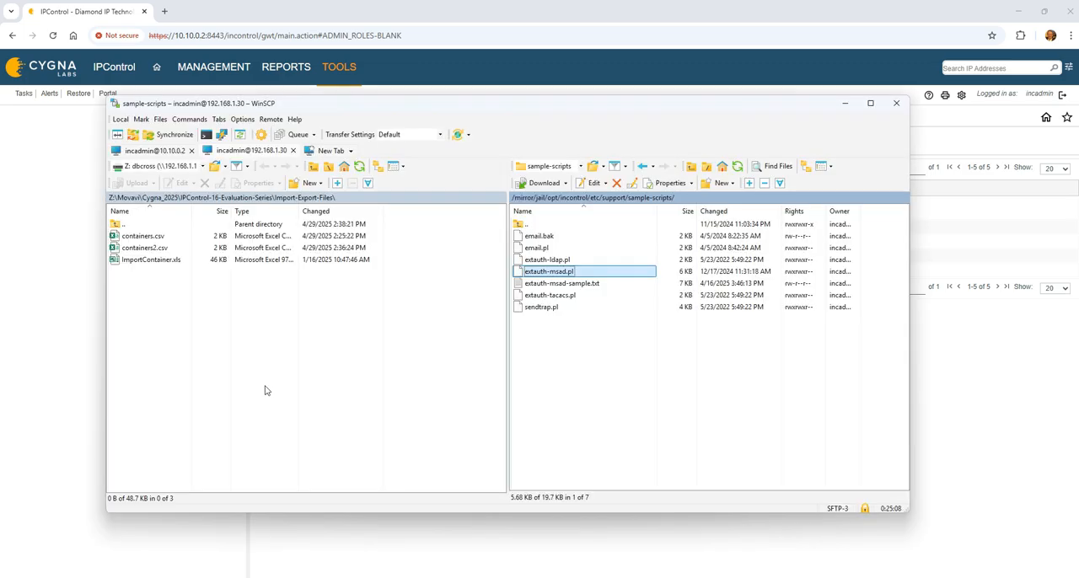
{"action": "right_click", "coordinate": [555, 273]}
{"action": "left_click", "coordinate": [578, 296]}
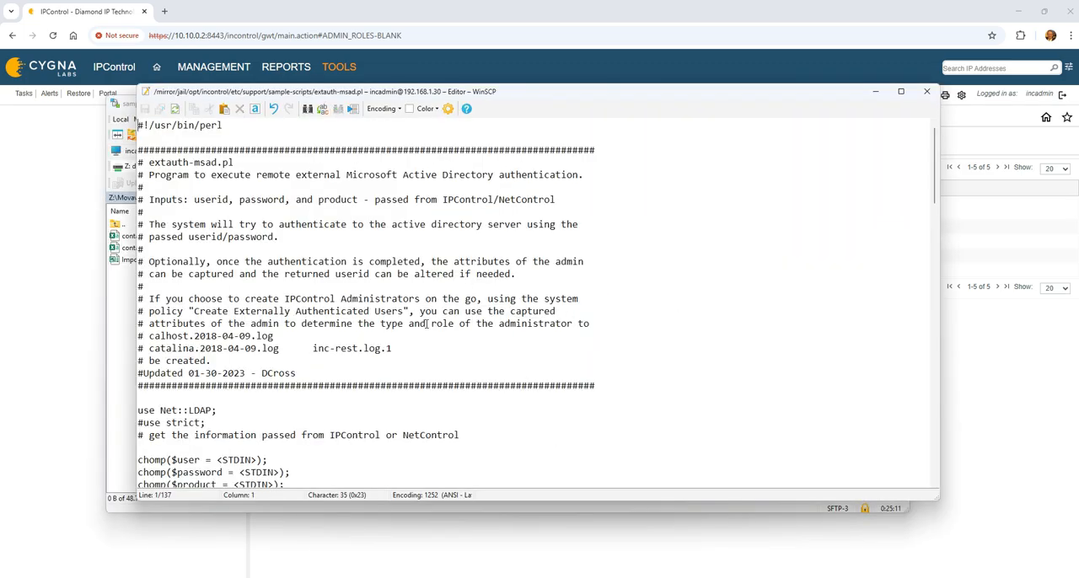
{"action": "scroll", "coordinate": [440, 339], "scroll_direction": "down", "scroll_amount": 5}
{"action": "scroll", "coordinate": [447, 341], "scroll_direction": "down", "scroll_amount": 10}
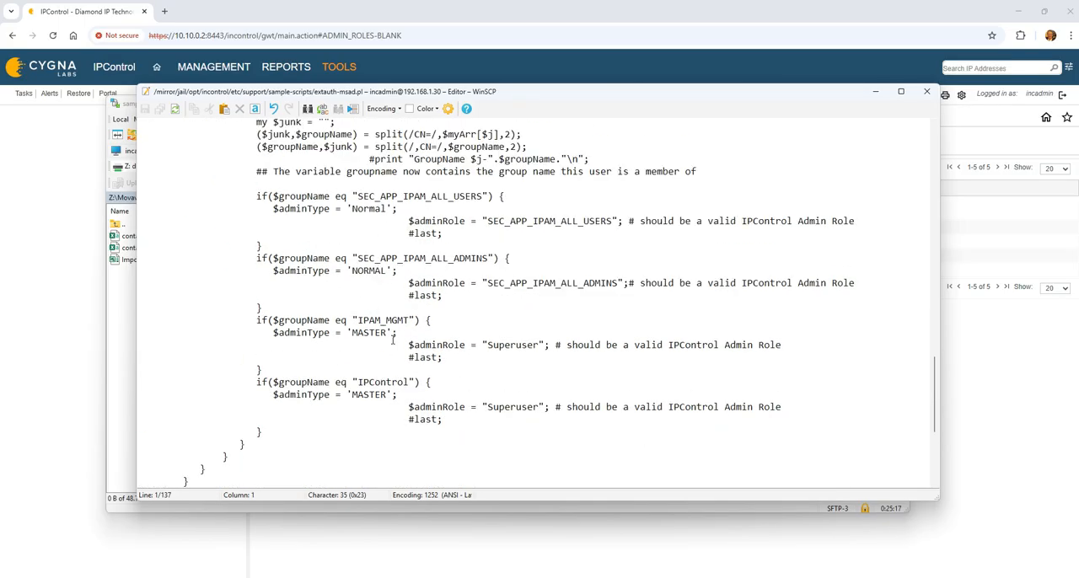
{"action": "left_click", "coordinate": [926, 93]}
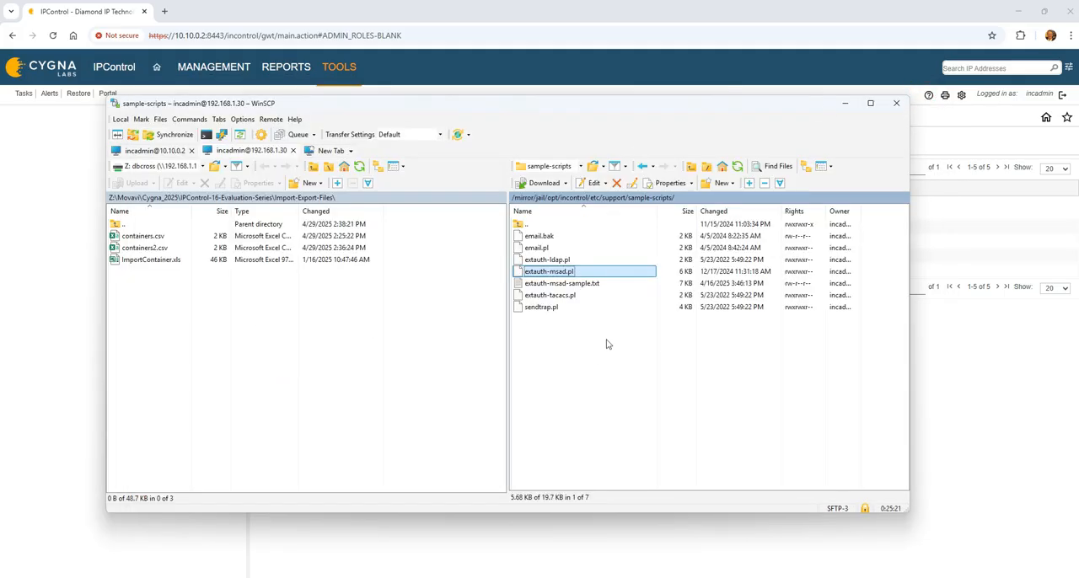
Step: Open extauth-msad.pl for editing from the thirdparty/auth folder in the 10.10.0.2 session
{"action": "left_click", "coordinate": [584, 199]}
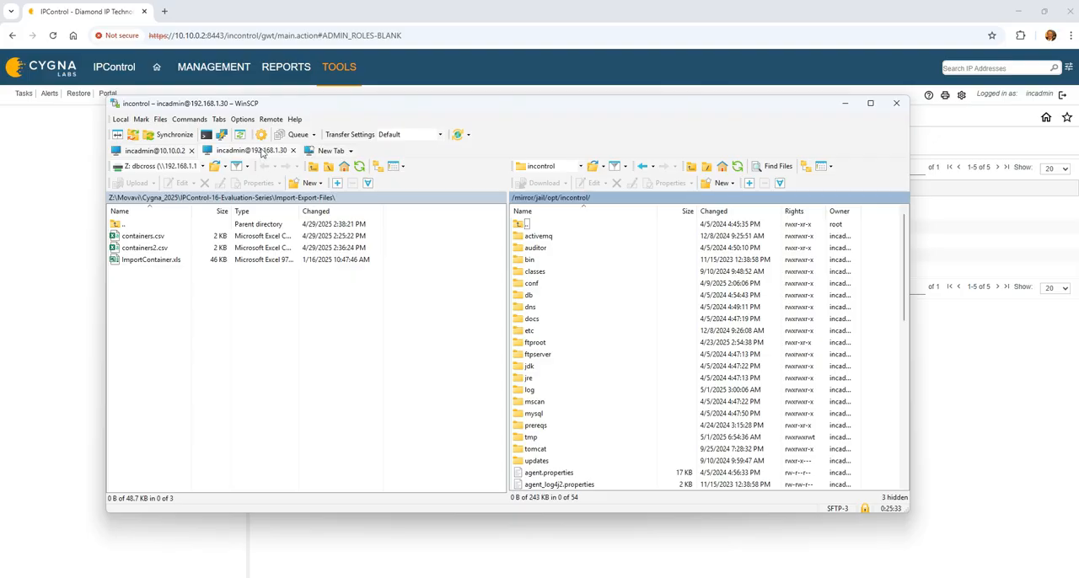
{"action": "left_click", "coordinate": [159, 150]}
{"action": "left_click", "coordinate": [542, 237]}
{"action": "right_click", "coordinate": [543, 237]}
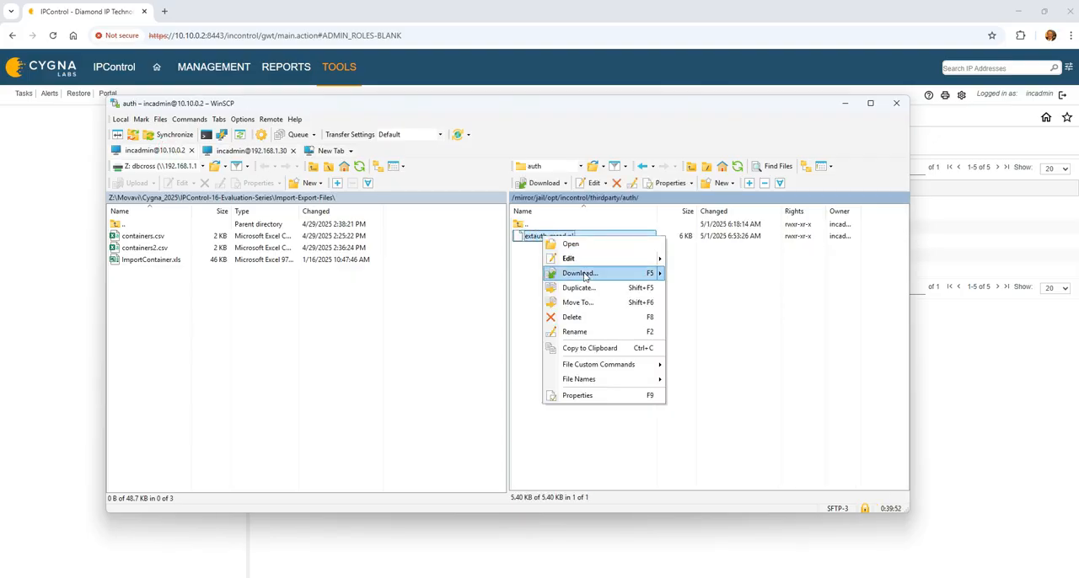
{"action": "left_click", "coordinate": [582, 258]}
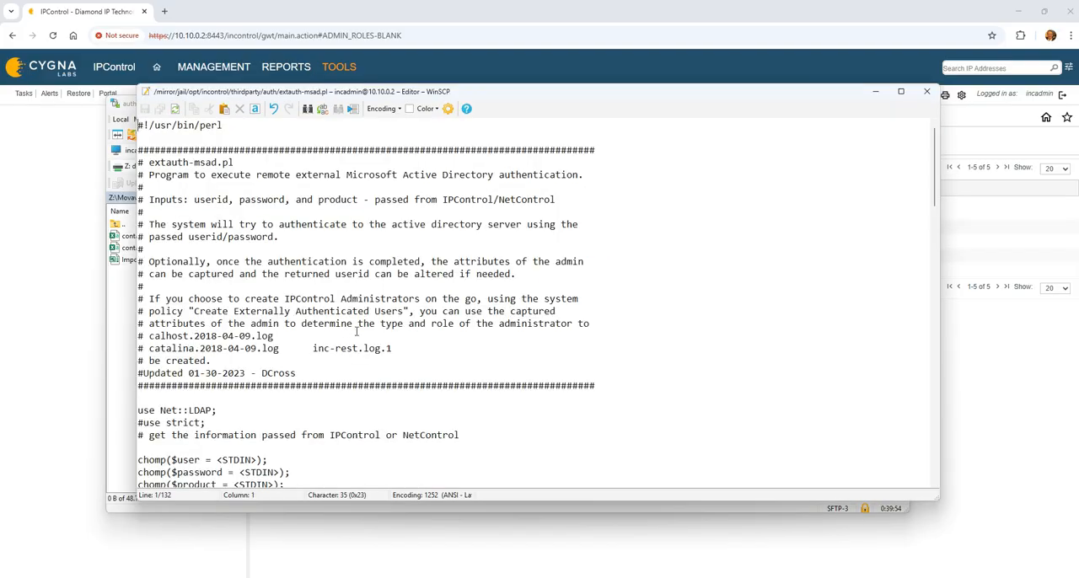
Step: In extauth-msad.pl, set the admin role for the IPC_NORMAL group to "IPC_NORMAL", with an underscore
{"action": "scroll", "coordinate": [357, 332], "scroll_direction": "down", "scroll_amount": 20}
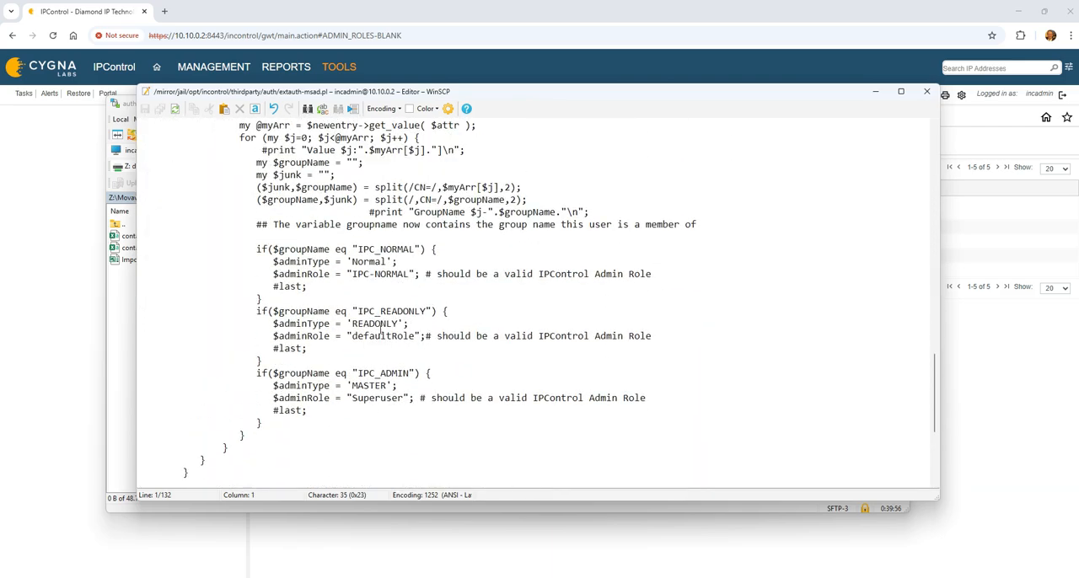
{"action": "left_click", "coordinate": [381, 249]}
{"action": "left_click", "coordinate": [374, 274]}
{"action": "key", "text": "BackSpace"}
{"action": "type", "text": "_"}
Step: Replace the admin role name in the IPC_READONLY group's block with "IPC_READONLY"
{"action": "key", "text": "Down"}
{"action": "key", "text": "Down"}
{"action": "key", "text": "Down"}
{"action": "key", "text": "Down"}
{"action": "key", "text": "Down"}
{"action": "key", "text": "Down"}
{"action": "key", "text": "Down"}
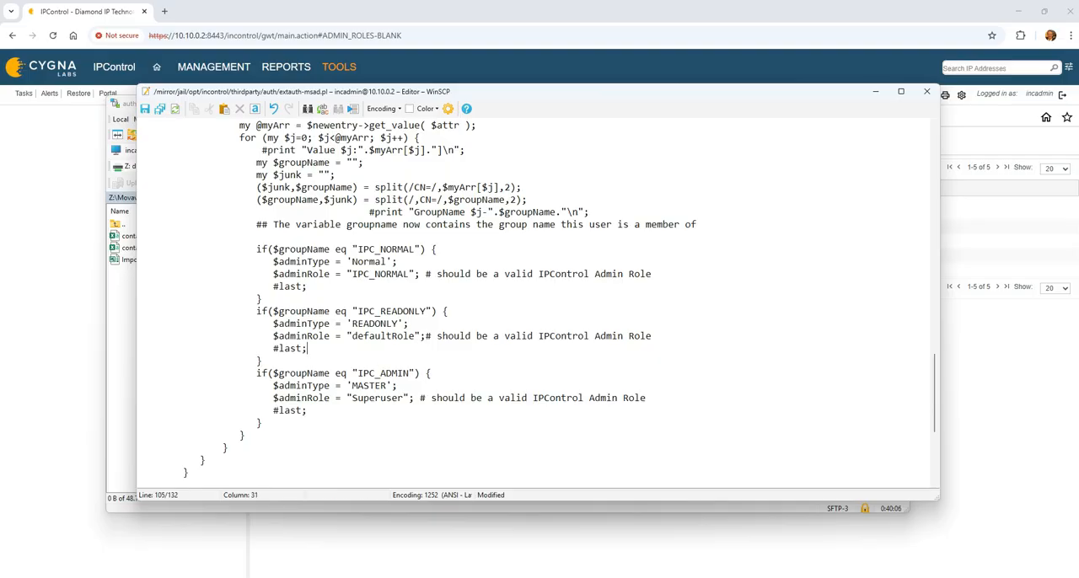
{"action": "key", "text": "Down"}
{"action": "key", "text": "Down"}
{"action": "key", "text": "Up"}
{"action": "key", "text": "Up"}
{"action": "key", "text": "Up"}
{"action": "key", "text": "Up"}
{"action": "key", "text": "Left"}
{"action": "key", "text": "Left"}
{"action": "key", "text": "Left"}
{"action": "key", "text": "Left"}
{"action": "key", "text": "Left"}
{"action": "key", "text": "Left"}
{"action": "key", "text": "shift+Right"}
{"action": "key", "text": "shift+Right"}
{"action": "key", "text": "shift+Right"}
{"action": "key", "text": "shift+Right"}
{"action": "key", "text": "shift+Right"}
{"action": "key", "text": "shift+Right"}
{"action": "key", "text": "shift+Right"}
{"action": "key", "text": "shift+Right"}
{"action": "key", "text": "shift+Right"}
{"action": "key", "text": "shift+Right"}
{"action": "key", "text": "shift+Right"}
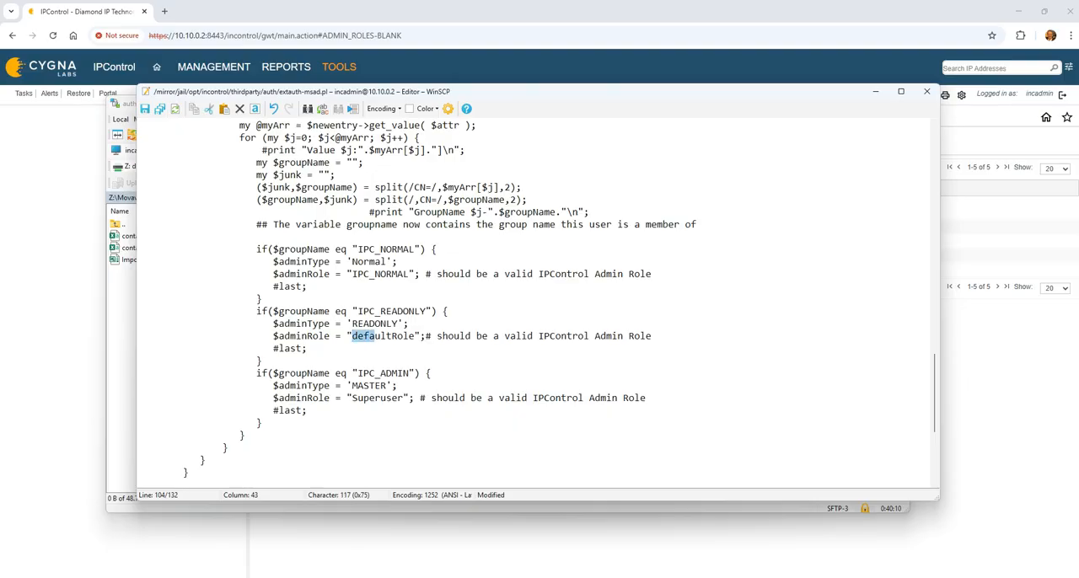
{"action": "type", "text": "IPC_READ"}
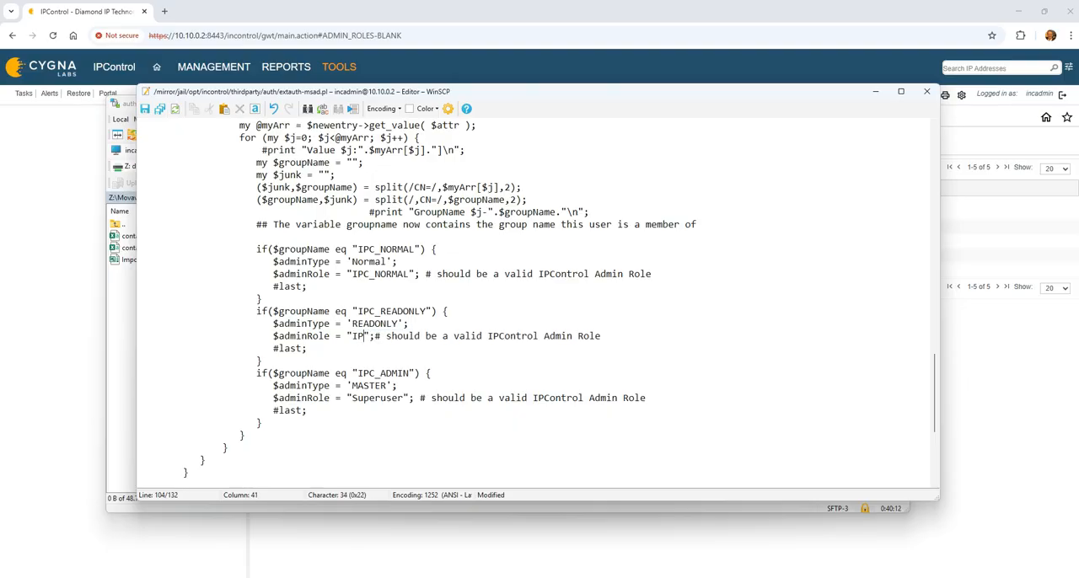
{"action": "type", "text": "ONLY"}
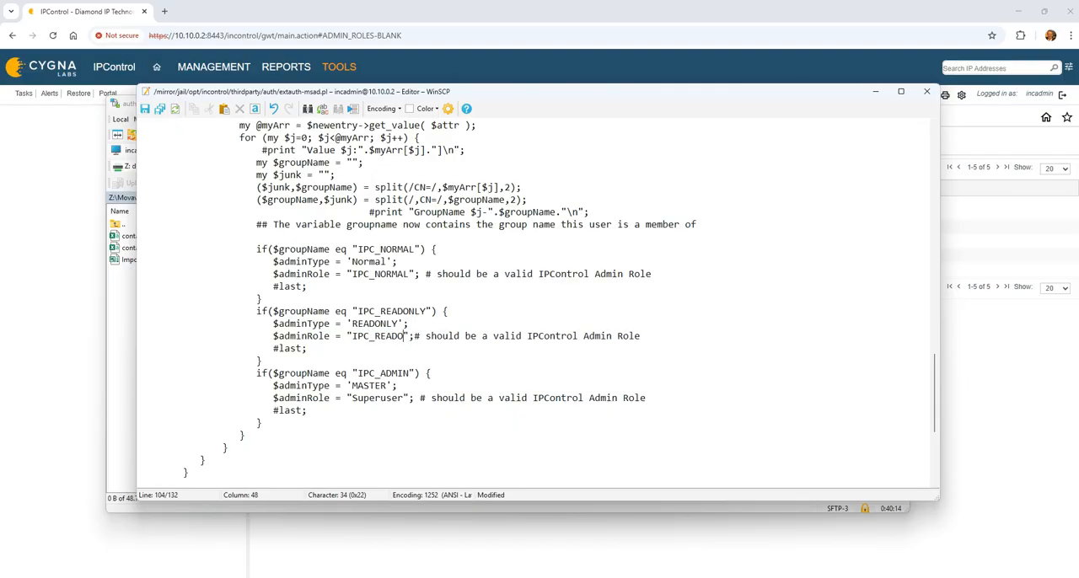
Step: Check the role assigned in the IPC_ADMIN block, save extauth-msad.pl and close the editor
{"action": "key", "text": "Down"}
{"action": "key", "text": "Down"}
{"action": "key", "text": "Down"}
{"action": "key", "text": "Down"}
{"action": "key", "text": "Down"}
{"action": "key", "text": "Left"}
{"action": "key", "text": "Left"}
{"action": "key", "text": "Left"}
{"action": "key", "text": "shift+Left"}
{"action": "key", "text": "shift+Left"}
{"action": "key", "text": "shift+Left"}
{"action": "key", "text": "shift+Left"}
{"action": "key", "text": "shift+Left"}
{"action": "key", "text": "shift+Left"}
{"action": "key", "text": "shift+Left"}
{"action": "key", "text": "shift+Left"}
{"action": "key", "text": "shift+Left"}
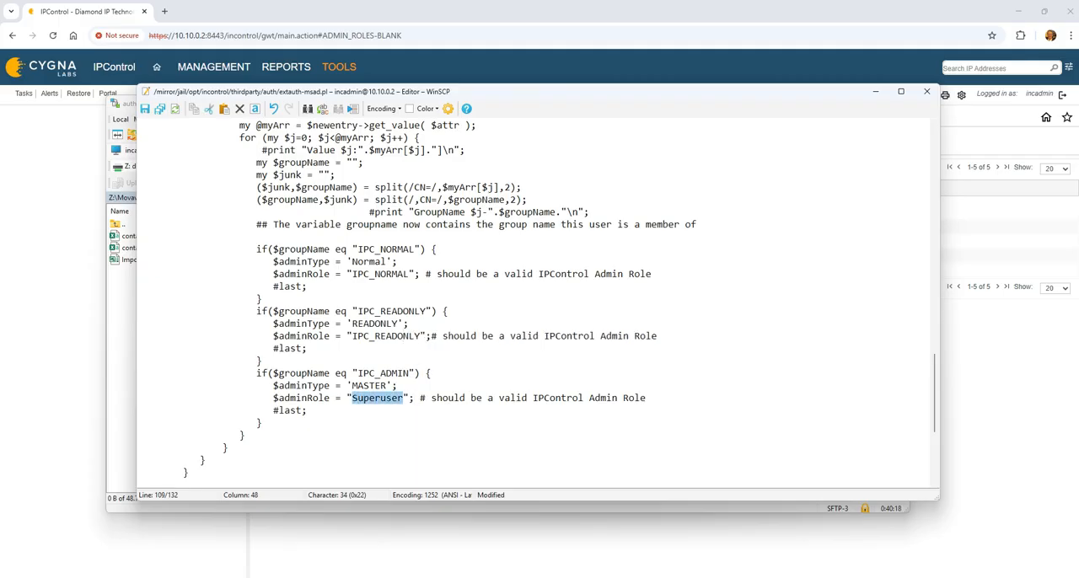
{"action": "scroll", "coordinate": [485, 382], "scroll_direction": "down", "scroll_amount": 4}
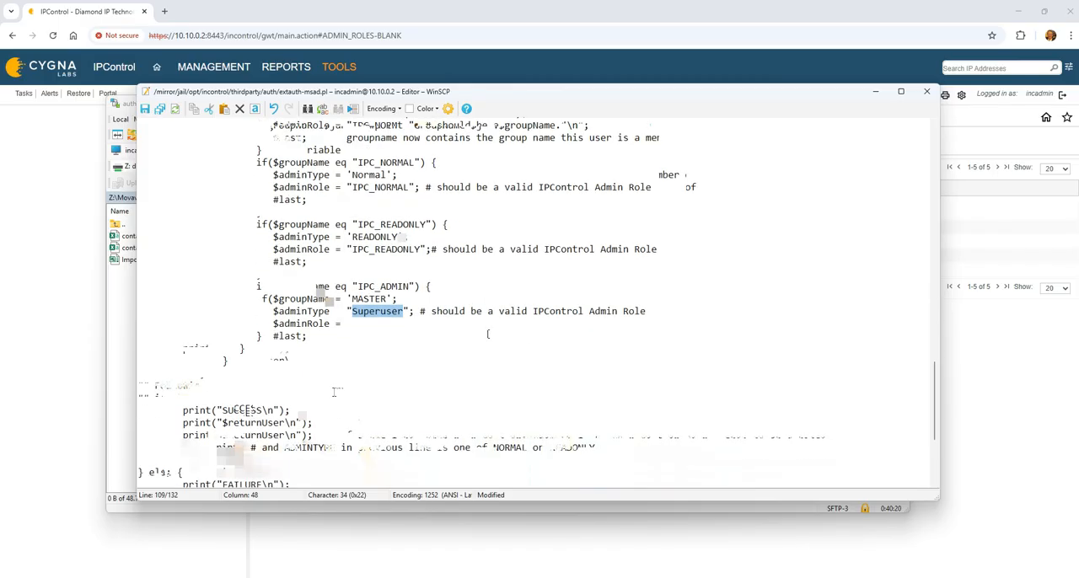
{"action": "left_click", "coordinate": [160, 108]}
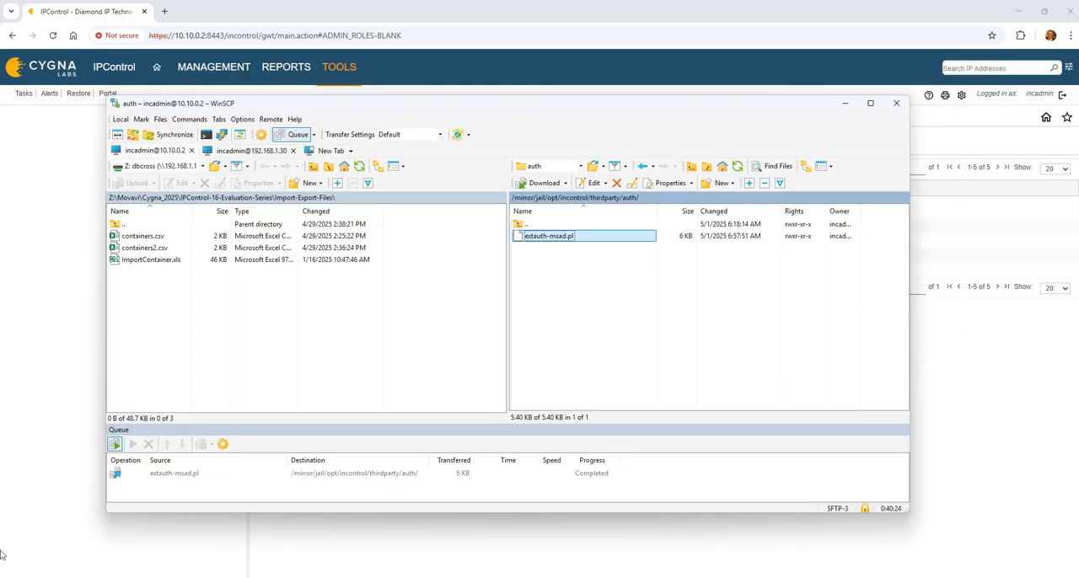
Step: Switch to IPControl in the browser, log out of incadmin and log in as testadmin with the account password
{"action": "left_click", "coordinate": [200, 577]}
{"action": "left_click", "coordinate": [1062, 97]}
{"action": "left_click", "coordinate": [345, 306]}
{"action": "type", "text": "tes"}
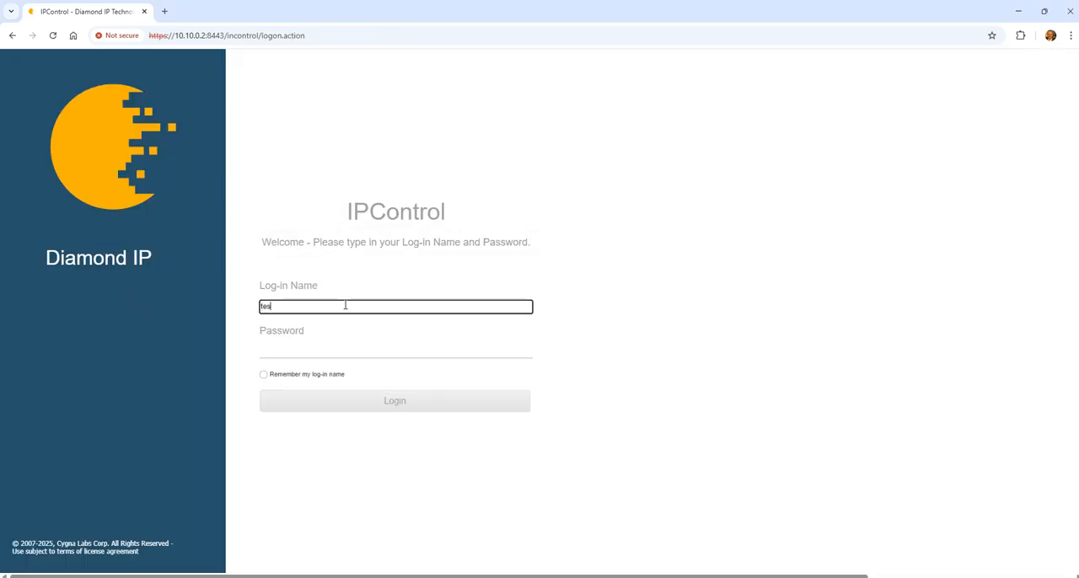
{"action": "type", "text": "tadmin"}
{"action": "key", "text": "Tab"}
{"action": "type", "text": "••••••••"}
{"action": "key", "text": "Return"}
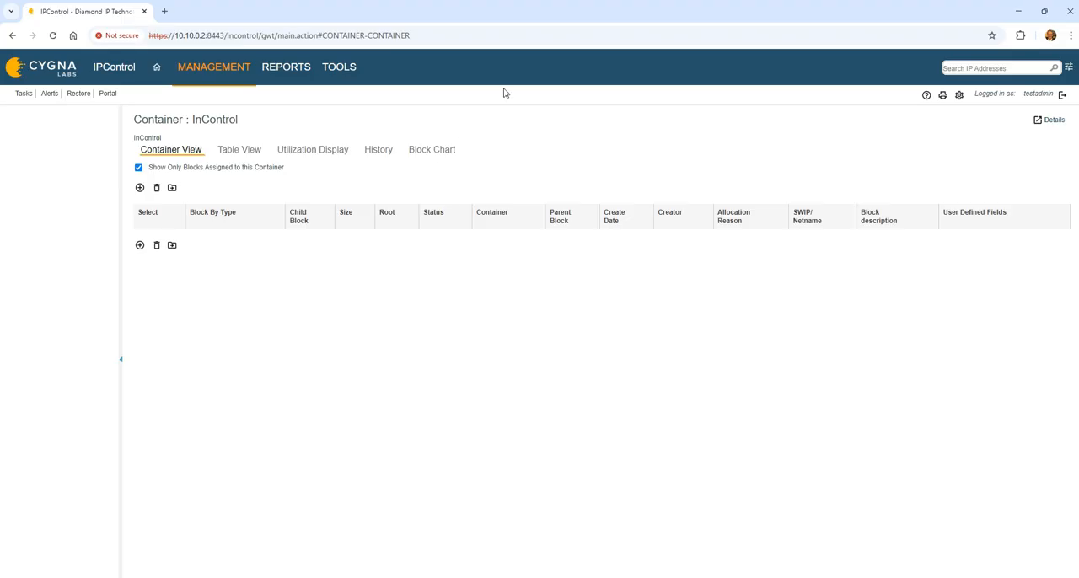
Step: Open the Administrator Definition list, check the role assigned to testadmin, and log out of IPControl
{"action": "left_click", "coordinate": [341, 68]}
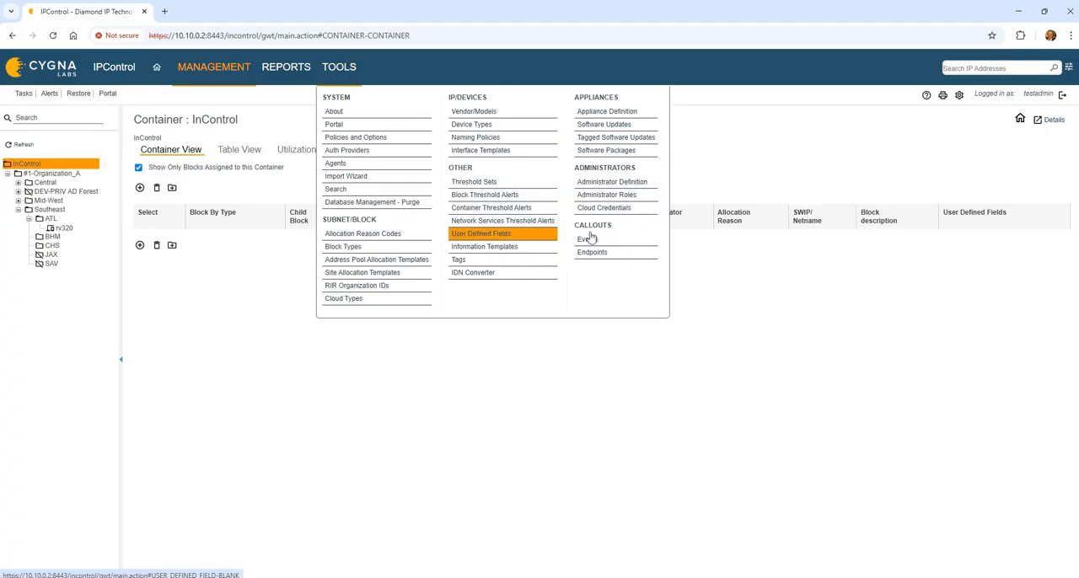
{"action": "left_click", "coordinate": [637, 182]}
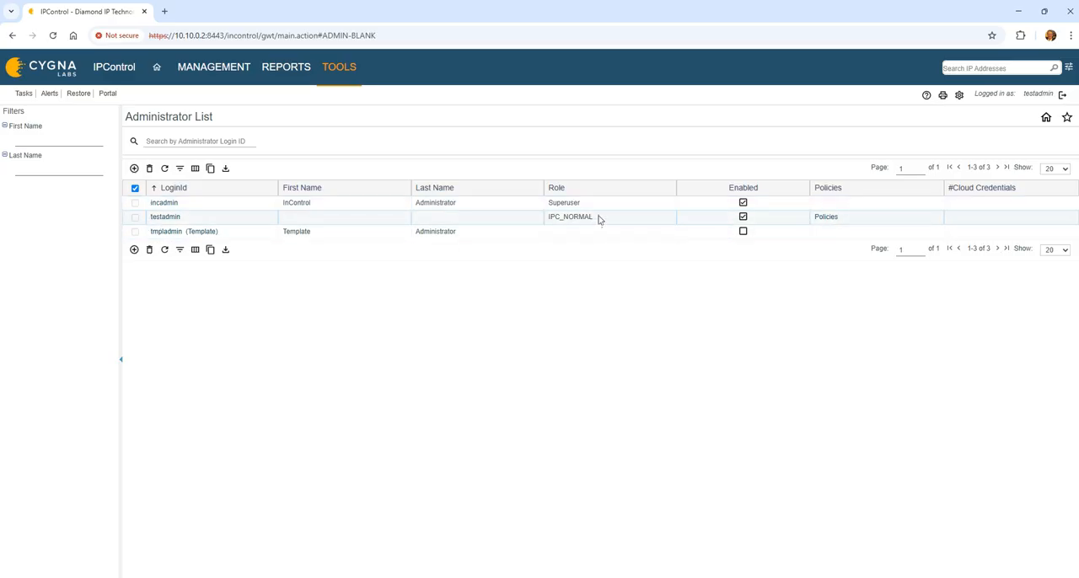
{"action": "left_click", "coordinate": [1061, 94]}
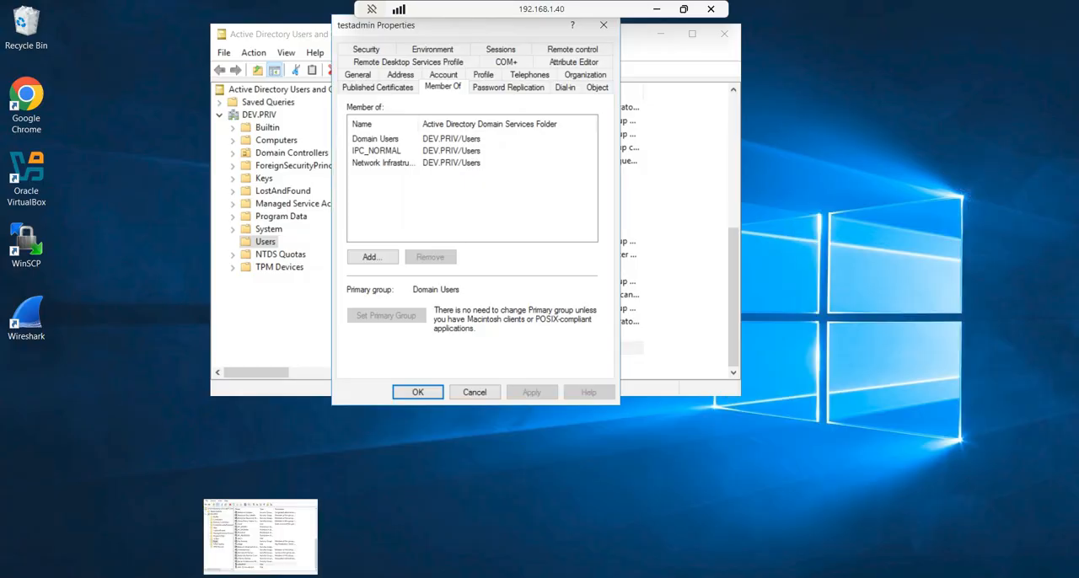
Step: In the 192.168.1.40 remote session, remove testadmin from IPC_NORMAL, add the IPC_READONLY group, and apply the membership change
{"action": "left_click", "coordinate": [390, 152]}
{"action": "left_click", "coordinate": [430, 257]}
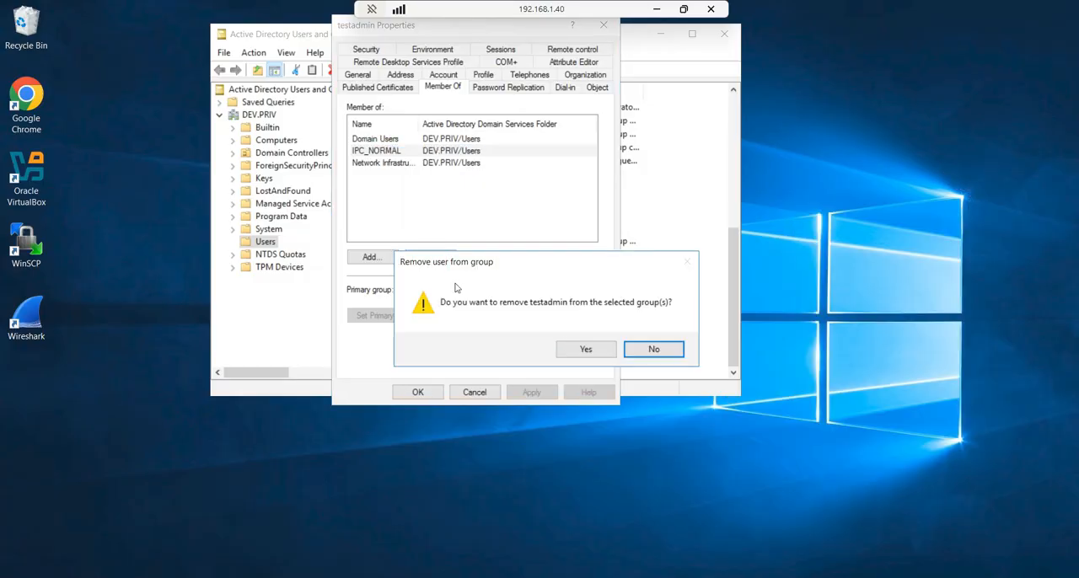
{"action": "left_click", "coordinate": [583, 352]}
{"action": "left_click", "coordinate": [375, 258]}
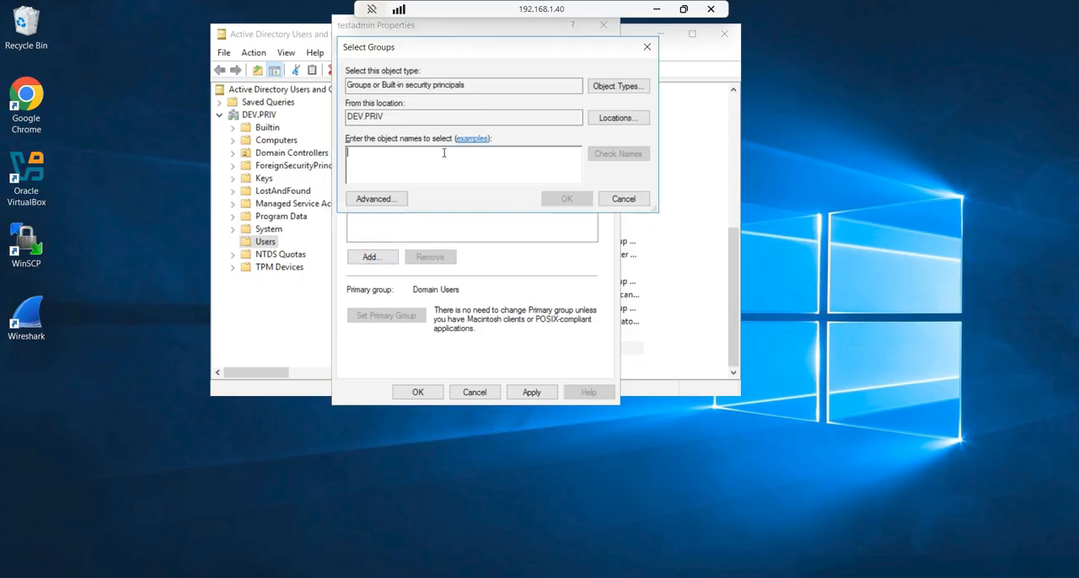
{"action": "type", "text": "IPC_REA"}
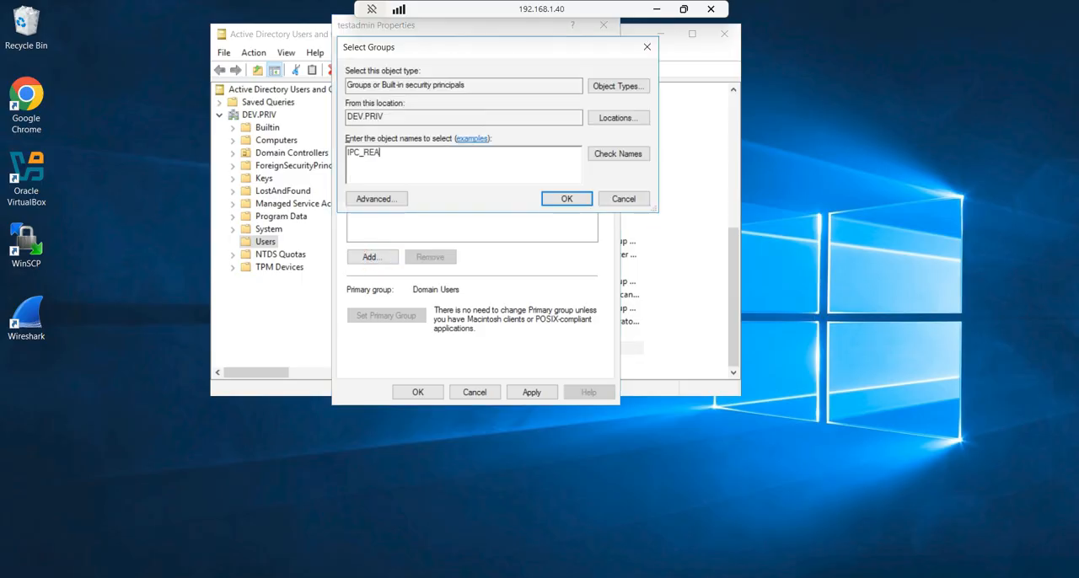
{"action": "type", "text": "D"}
{"action": "key", "text": "Return"}
{"action": "left_click", "coordinate": [530, 392]}
{"action": "left_click", "coordinate": [656, 10]}
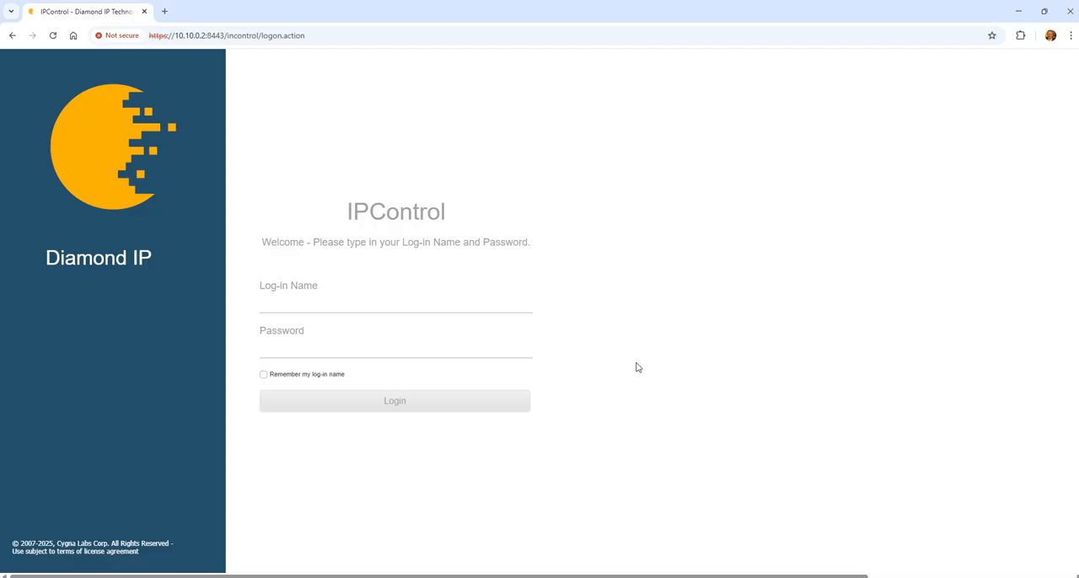
Step: Back in IPControl, log in as testadmin with the account password to test the IPC_READONLY membership
{"action": "left_click", "coordinate": [334, 301]}
{"action": "type", "text": "testadmin"}
{"action": "key", "text": "Tab"}
{"action": "type", "text": "•"}
{"action": "key", "text": "Return"}
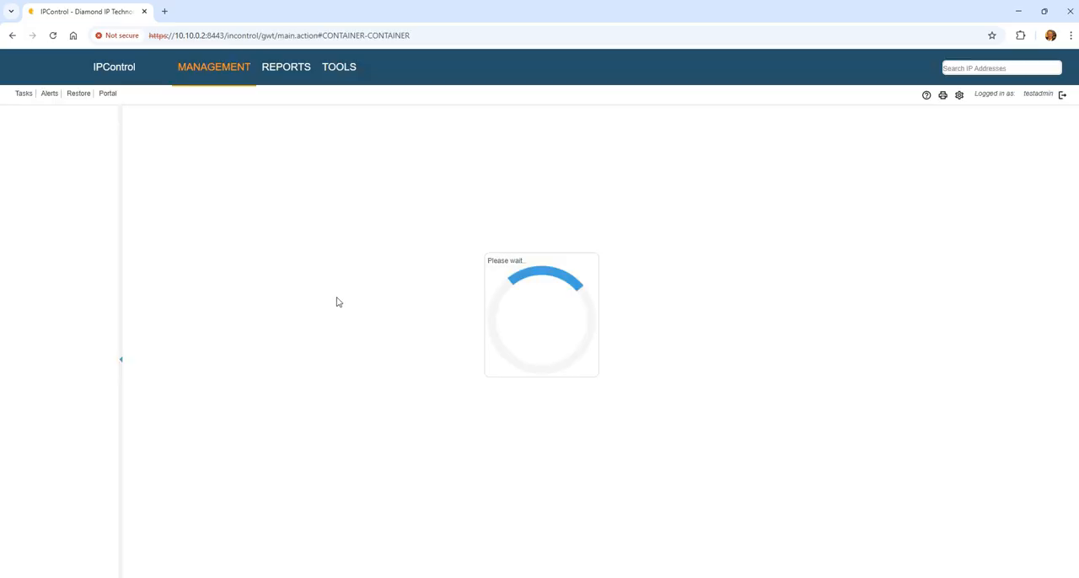
Step: Check testadmin's role under the IPC_READONLY membership in the Administrator Definition list, and log out
{"action": "left_click", "coordinate": [348, 71]}
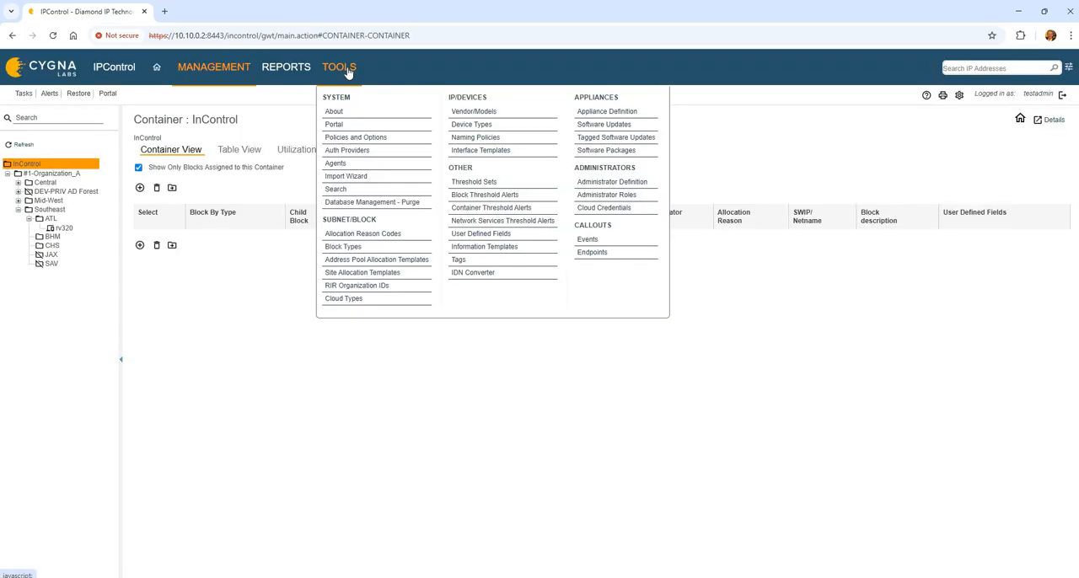
{"action": "left_click", "coordinate": [348, 74]}
{"action": "left_click", "coordinate": [338, 69]}
{"action": "left_click", "coordinate": [626, 185]}
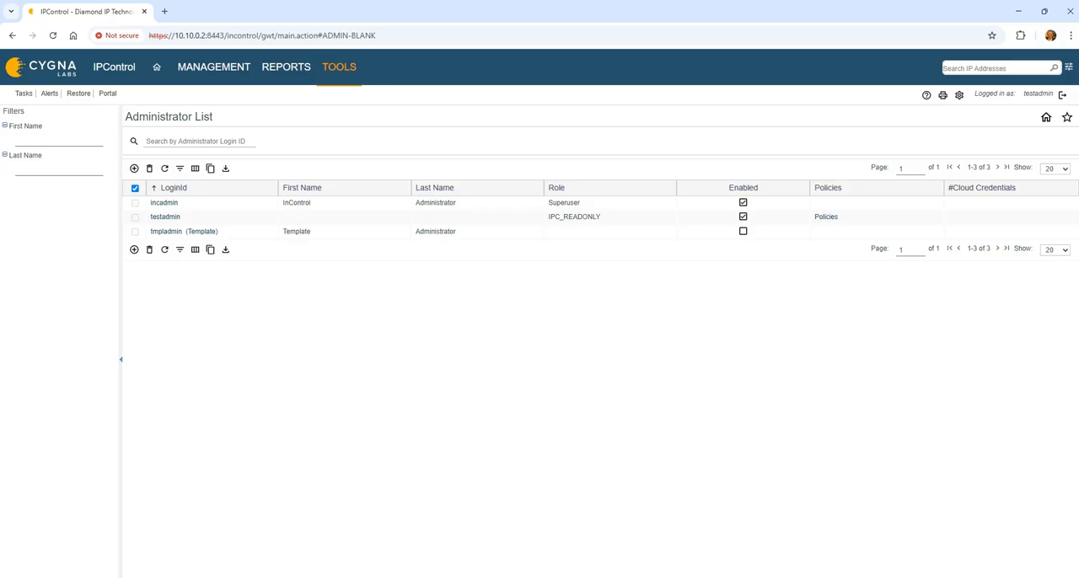
{"action": "left_click", "coordinate": [1063, 94]}
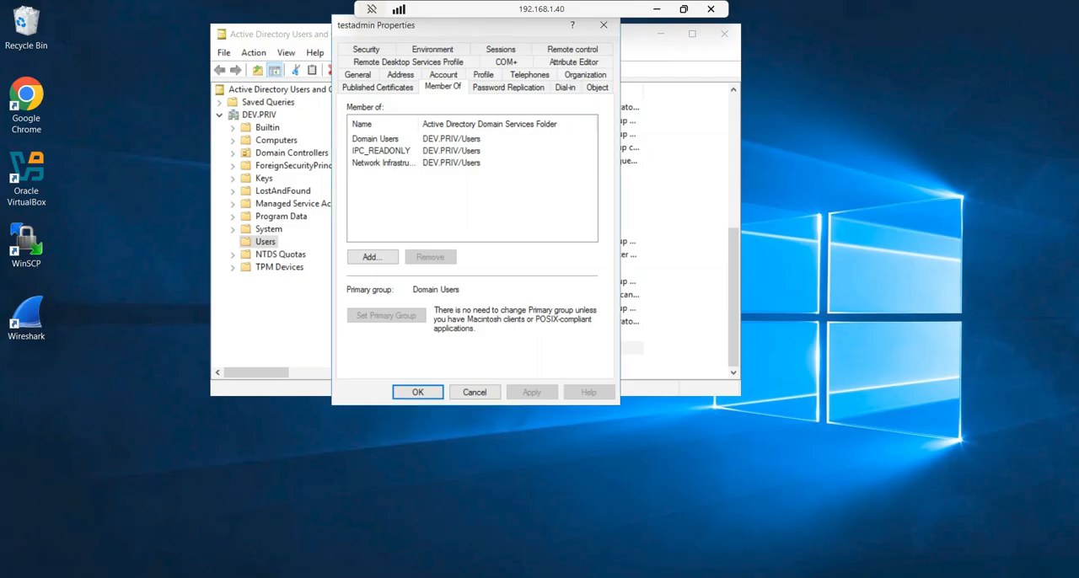
Step: In the remote session's testadmin properties, replace the IPC_READONLY membership with IPC_ADMIN, apply it and close the properties
{"action": "left_click", "coordinate": [379, 152]}
{"action": "left_click", "coordinate": [429, 256]}
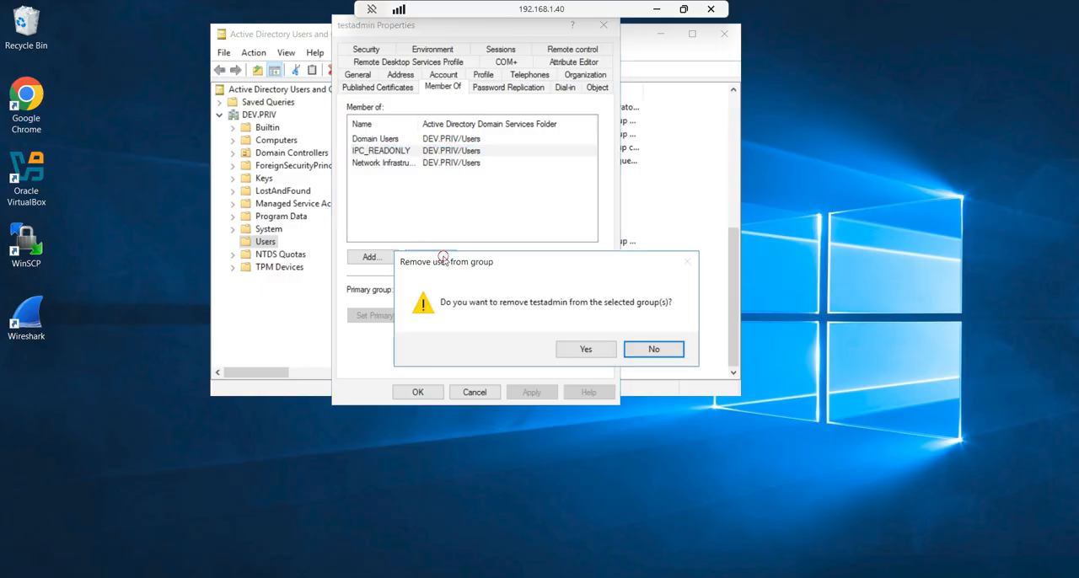
{"action": "left_click", "coordinate": [588, 351]}
{"action": "left_click", "coordinate": [374, 257]}
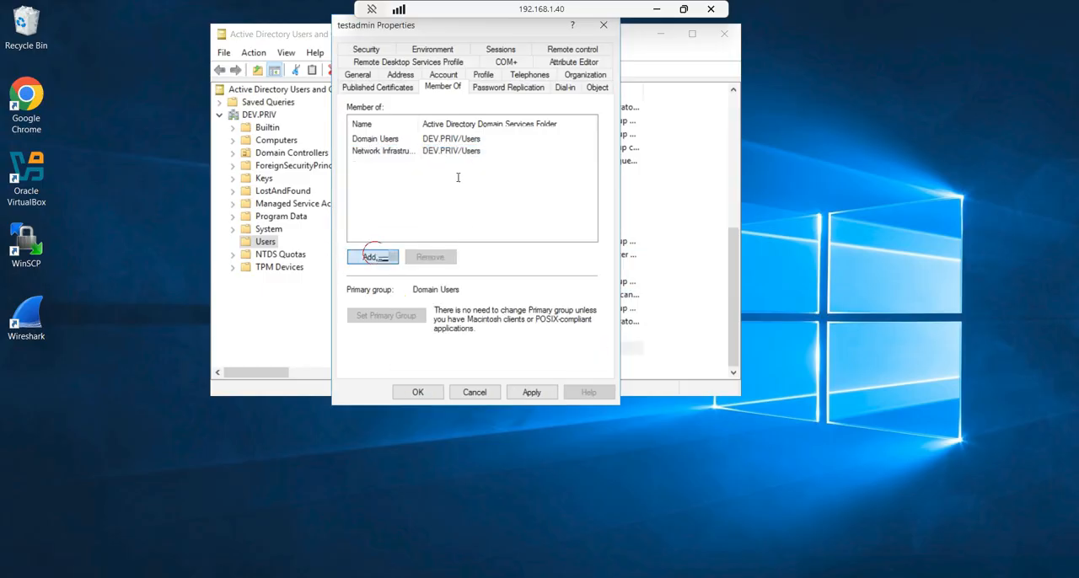
{"action": "type", "text": "IPC_ADMIN"}
{"action": "key", "text": "Return"}
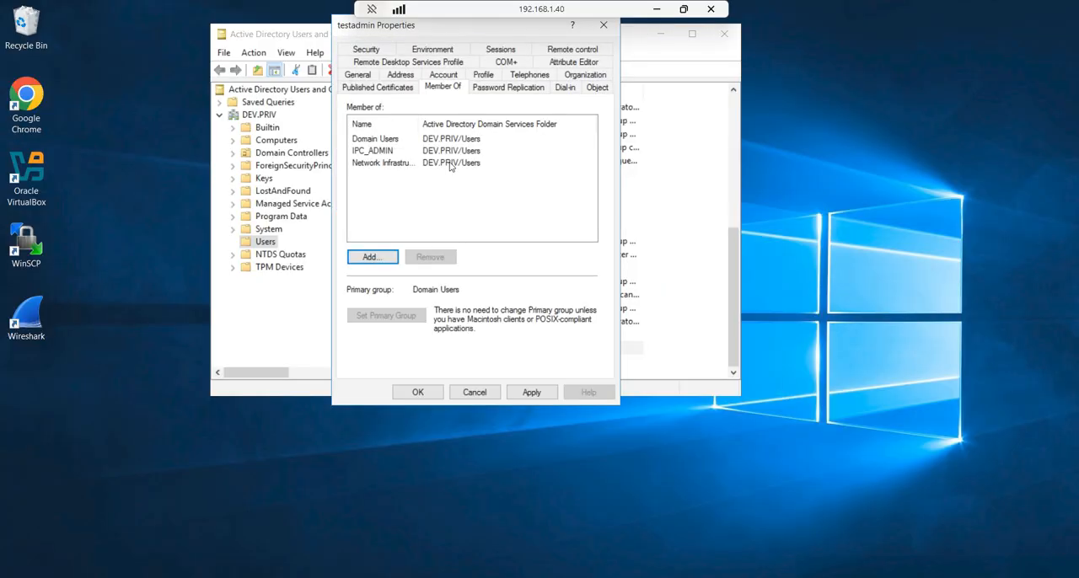
{"action": "left_click", "coordinate": [526, 393]}
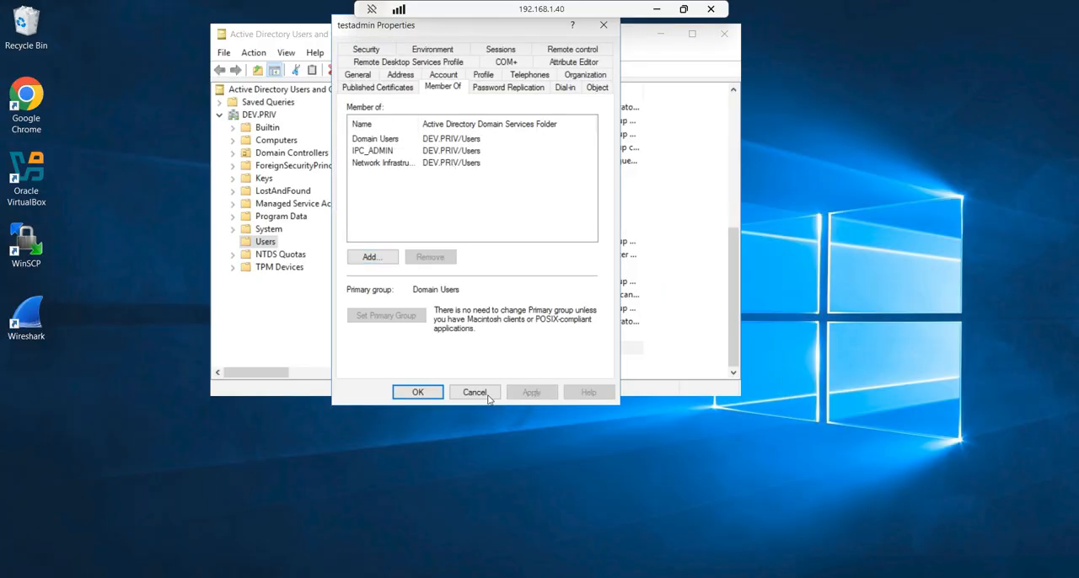
{"action": "left_click", "coordinate": [419, 392]}
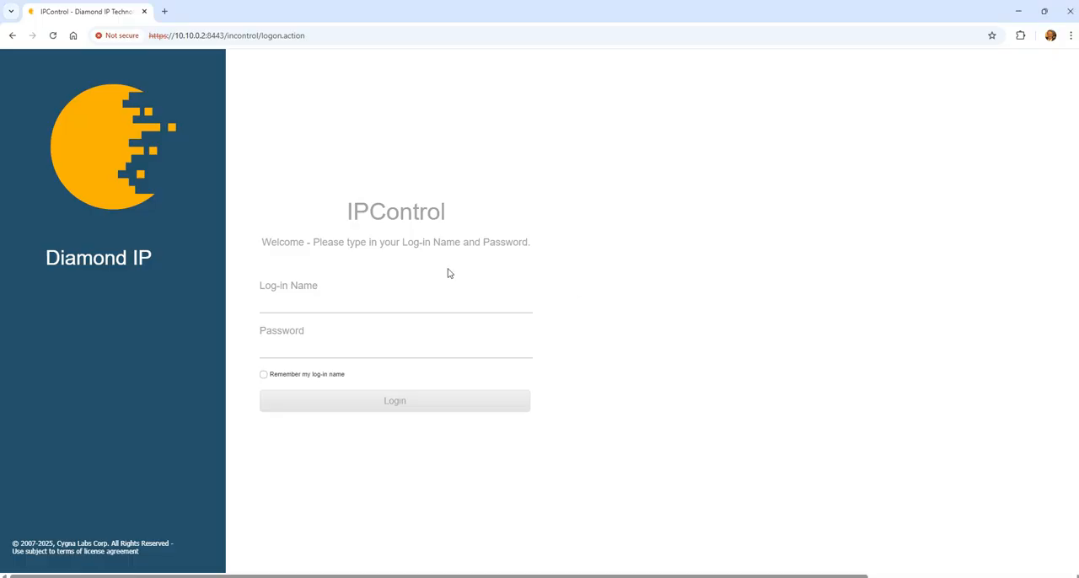
Step: Log in to IPControl as testadmin with the account password to test the IPC_ADMIN membership
{"action": "left_click", "coordinate": [419, 305]}
{"action": "type", "text": "testadmin"}
{"action": "key", "text": "Tab"}
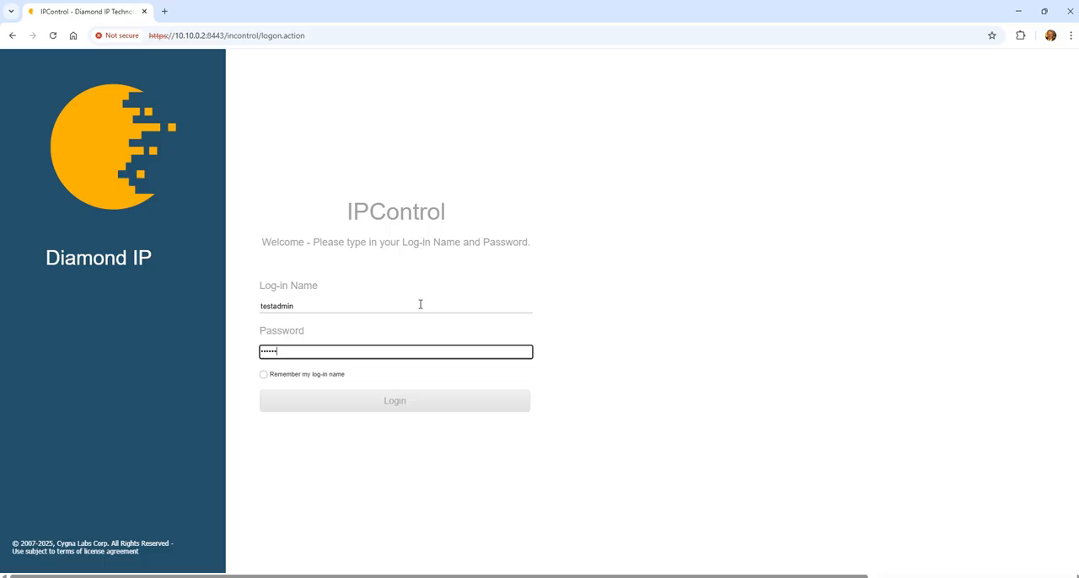
{"action": "type", "text": "••••••••"}
{"action": "key", "text": "Return"}
Step: Open the Administrator Definition list, highlight testadmin's row to check its role under IPC_ADMIN, and log out
{"action": "left_click", "coordinate": [350, 64]}
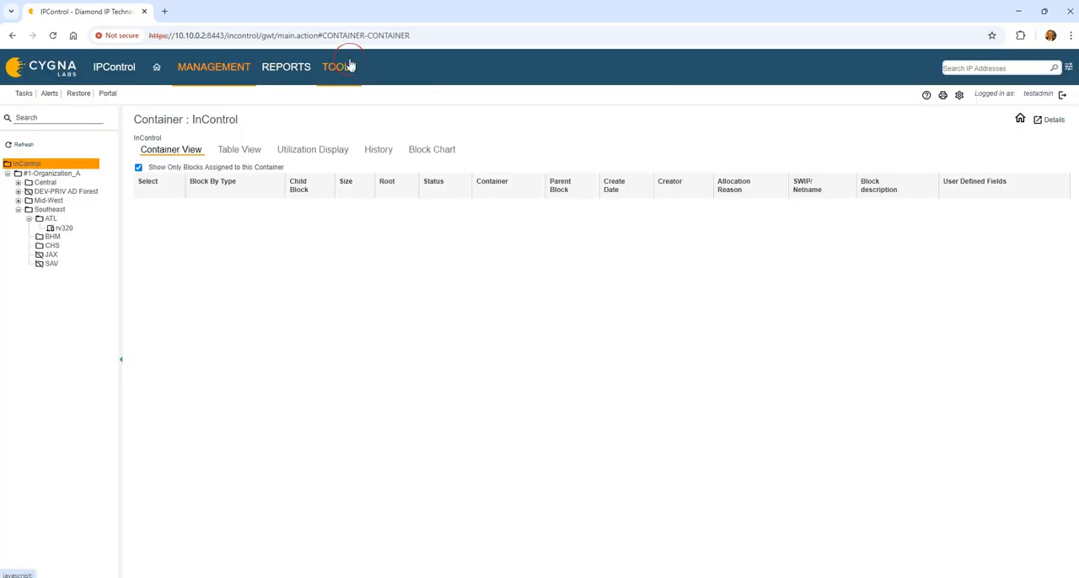
{"action": "left_click", "coordinate": [493, 197]}
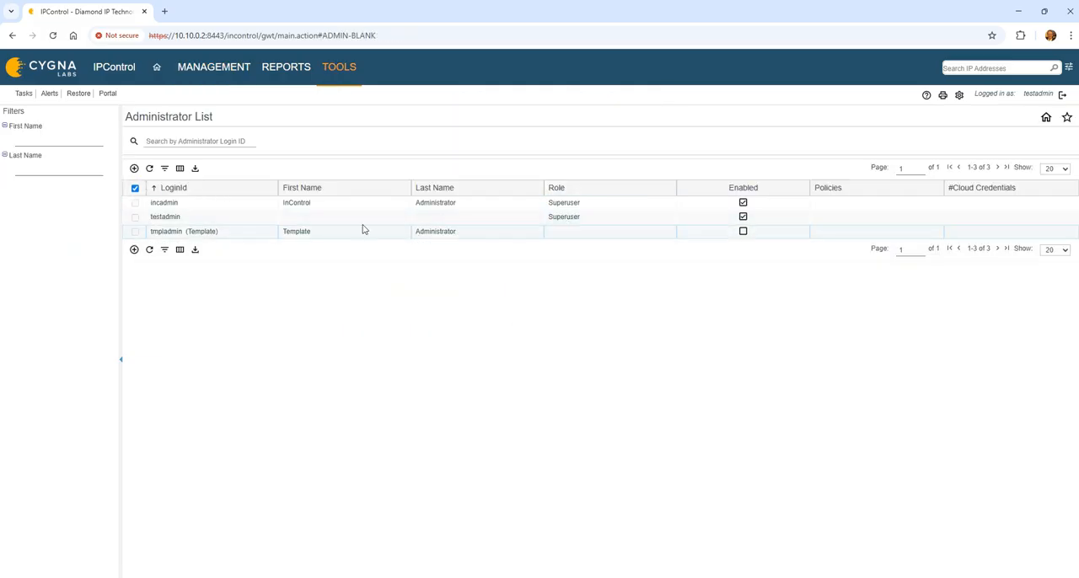
{"action": "left_click", "coordinate": [165, 216]}
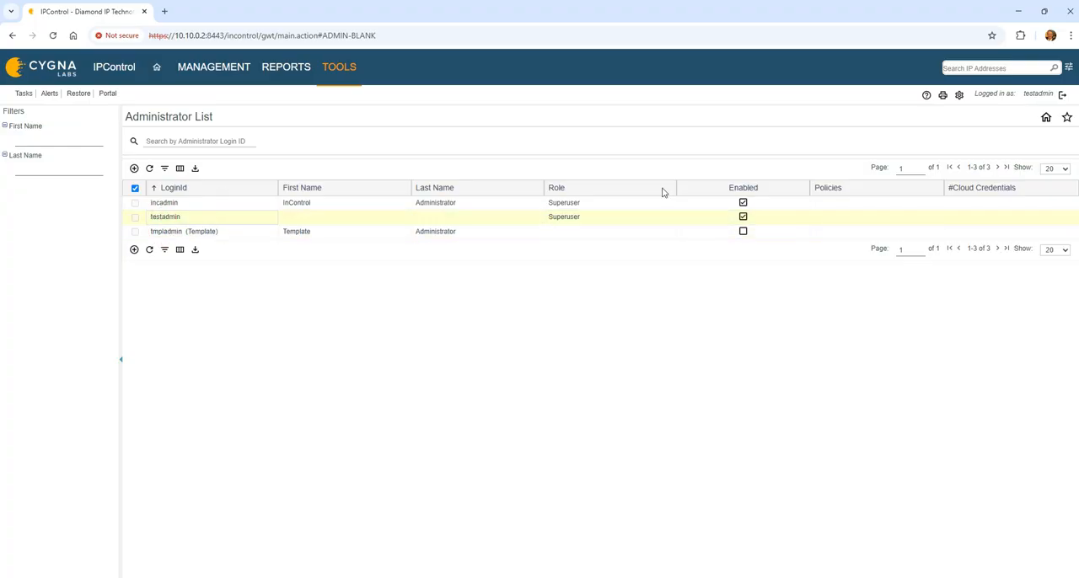
{"action": "left_click", "coordinate": [1061, 96]}
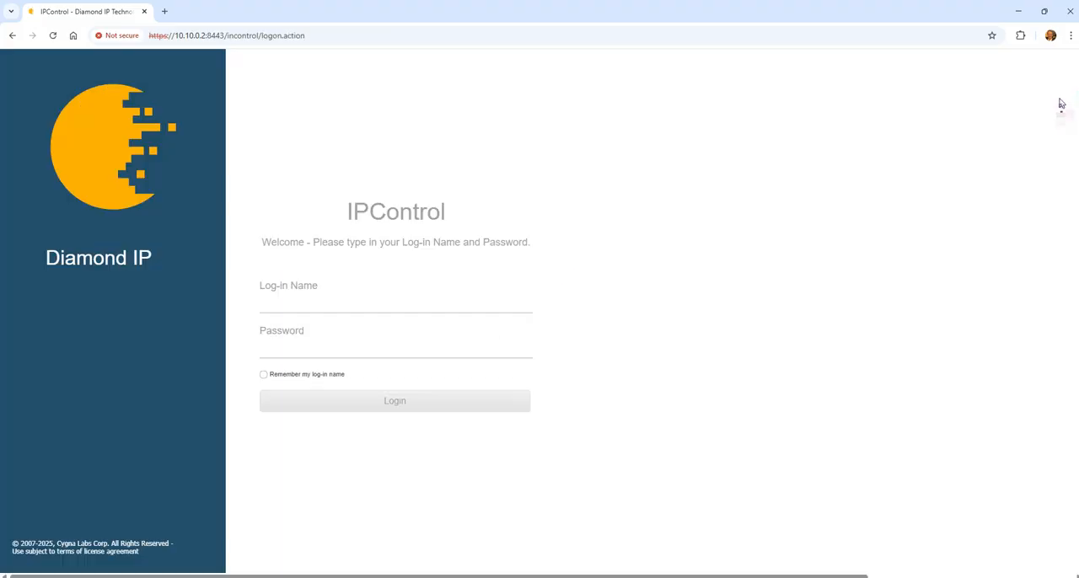
Step: Log in to IPControl with the log-in name incadmin and its account password
{"action": "left_click", "coordinate": [284, 306]}
{"action": "type", "text": "incadmin"}
{"action": "key", "text": "Tab"}
{"action": "type", "text": "incadmin"}
{"action": "key", "text": "Return"}
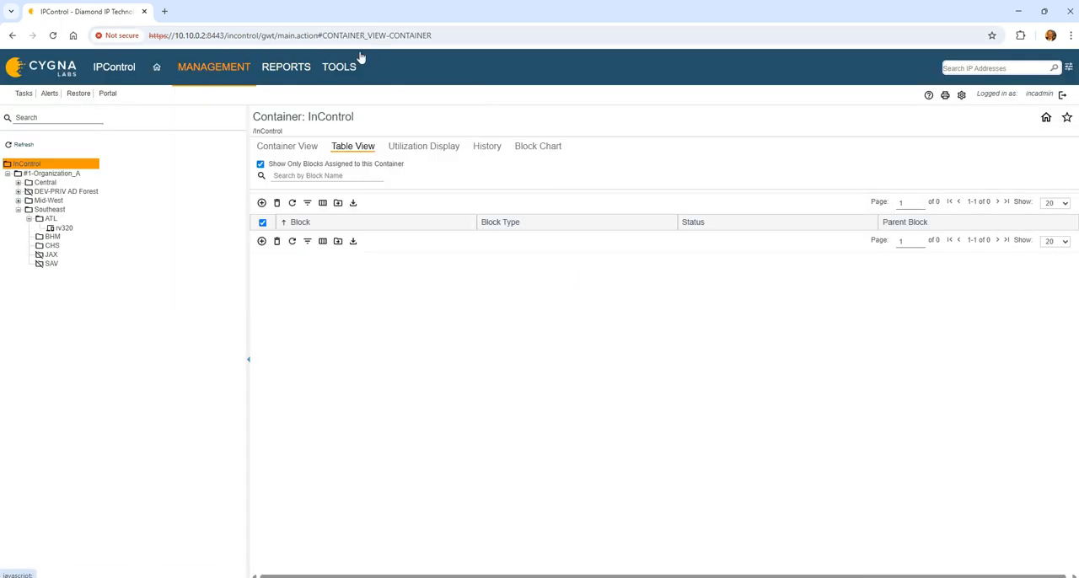
Step: Open testadmin's record from the Administrator Definition list and examine its external authorization settings, administrator type and role
{"action": "mouse_move", "coordinate": [333, 72]}
{"action": "left_click", "coordinate": [625, 203]}
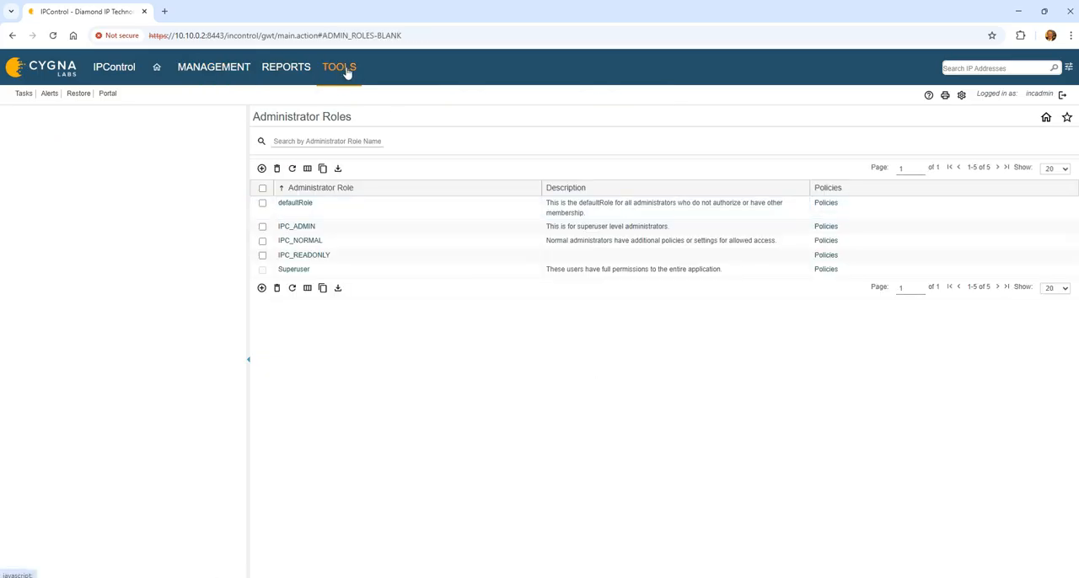
{"action": "mouse_move", "coordinate": [341, 71]}
{"action": "left_click", "coordinate": [608, 181]}
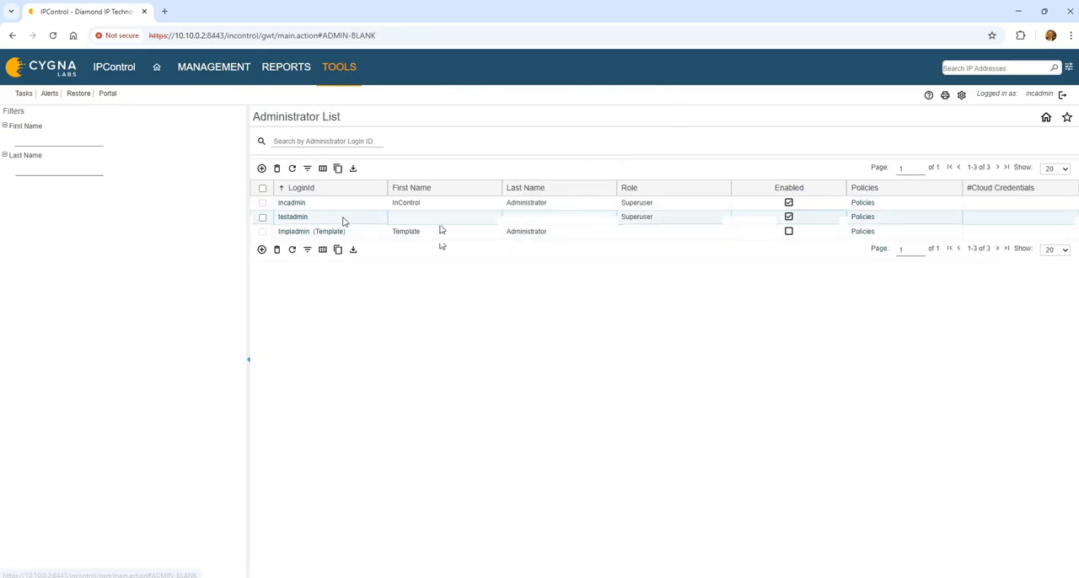
{"action": "left_click", "coordinate": [294, 219]}
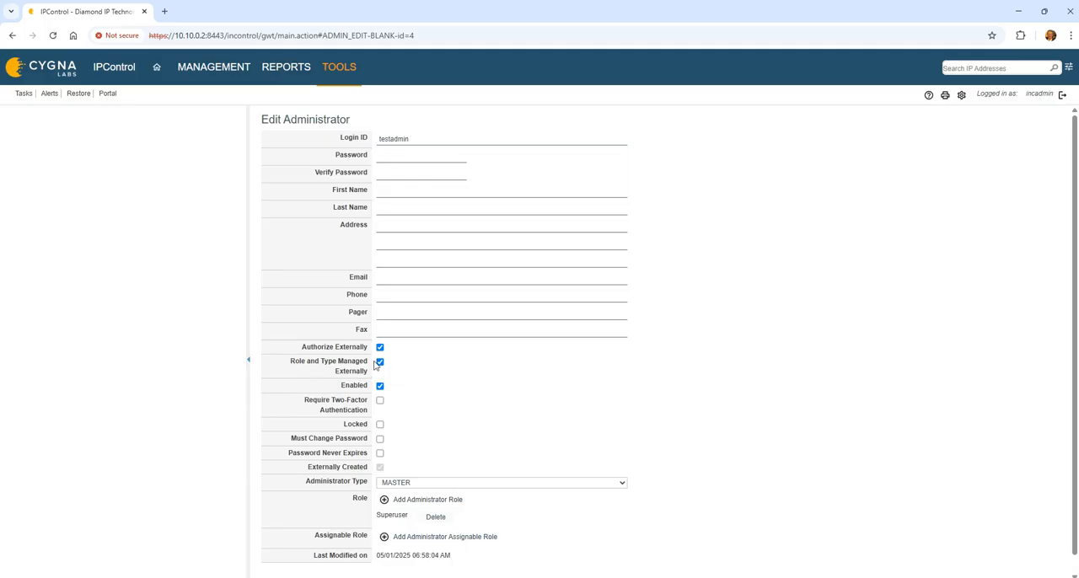
Step: Review testadmin's Enabled setting and the rest of the administrator record, and cancel the edit without saving
{"action": "left_click", "coordinate": [379, 385]}
{"action": "left_click", "coordinate": [380, 385]}
{"action": "scroll", "coordinate": [553, 389], "scroll_direction": "down", "scroll_amount": 1}
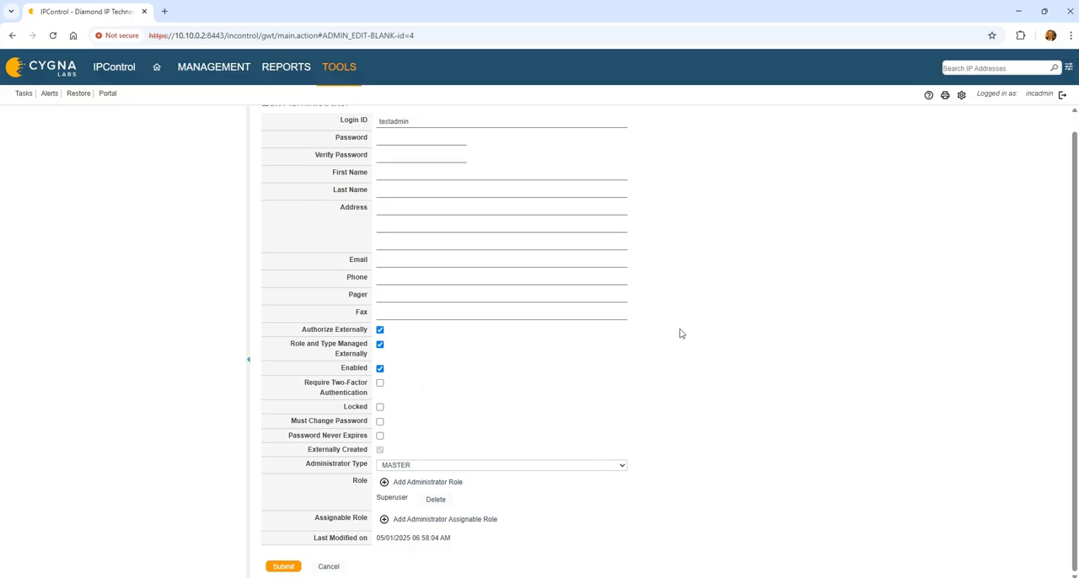
{"action": "scroll", "coordinate": [677, 339], "scroll_direction": "up", "scroll_amount": 1}
{"action": "scroll", "coordinate": [635, 393], "scroll_direction": "down", "scroll_amount": 1}
{"action": "left_click", "coordinate": [329, 566]}
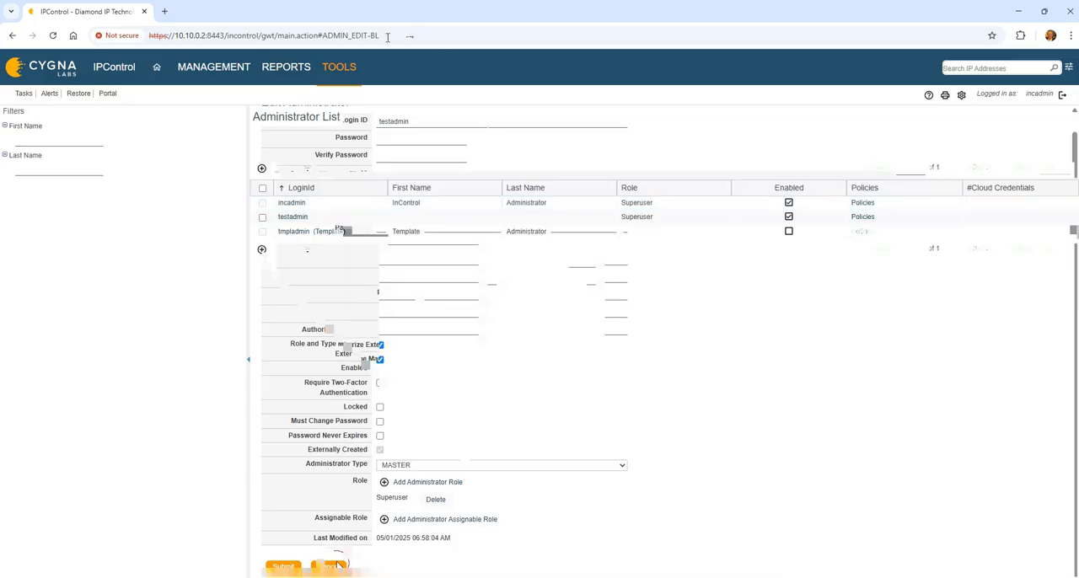
Step: Open a new OAUTH2 provider form from Auth Providers to examine its fields, and cancel it without saving
{"action": "left_click", "coordinate": [347, 73]}
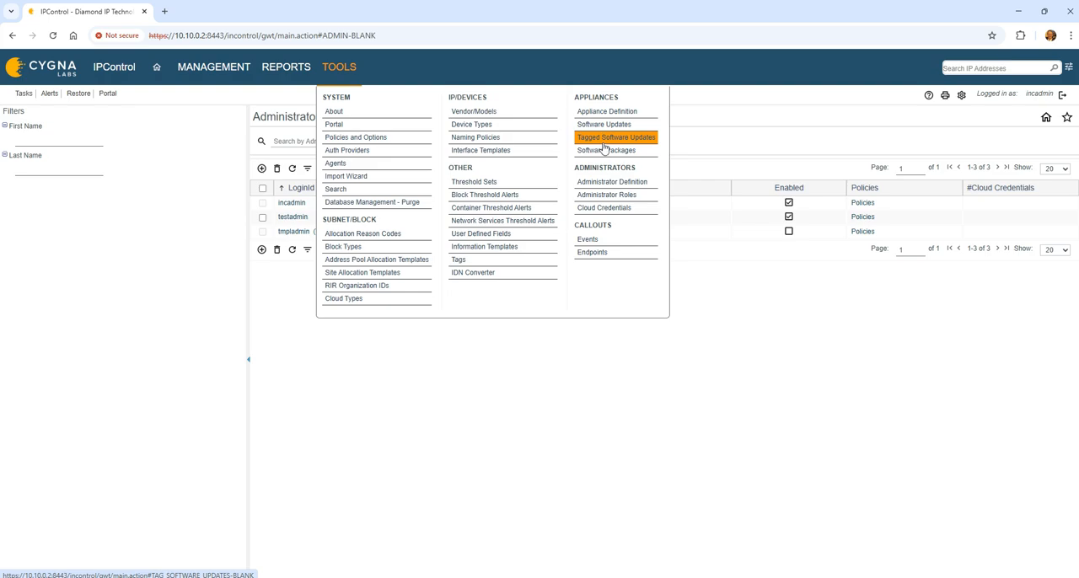
{"action": "left_click", "coordinate": [398, 153]}
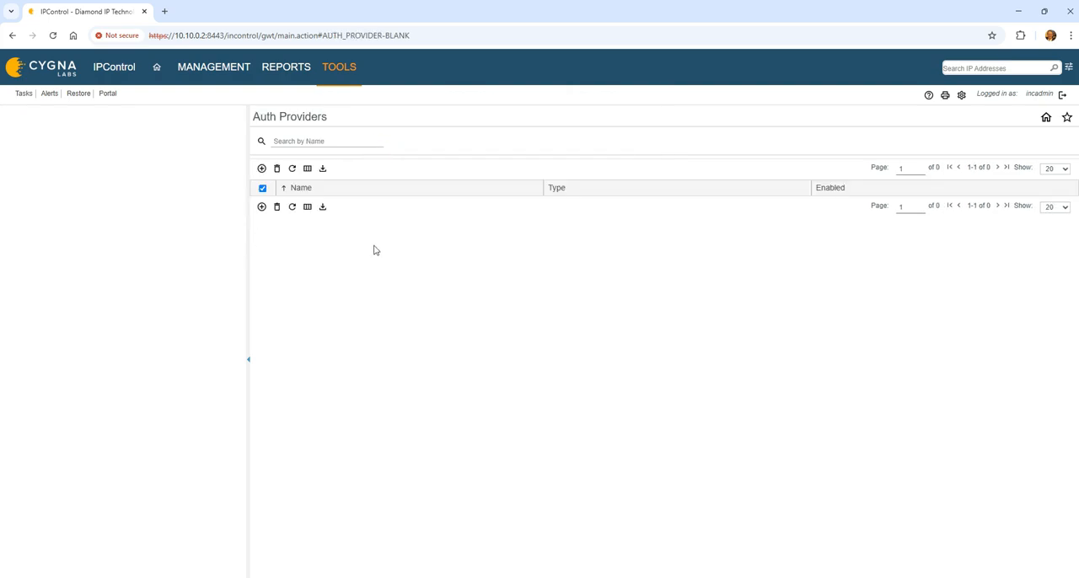
{"action": "left_click", "coordinate": [262, 168]}
{"action": "left_click", "coordinate": [274, 163]}
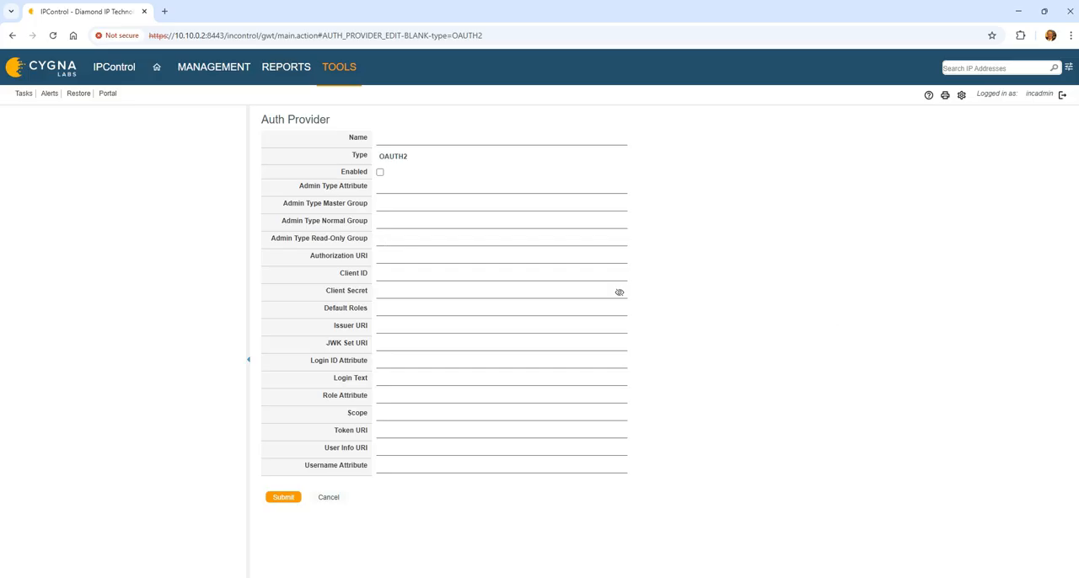
{"action": "left_click", "coordinate": [329, 497]}
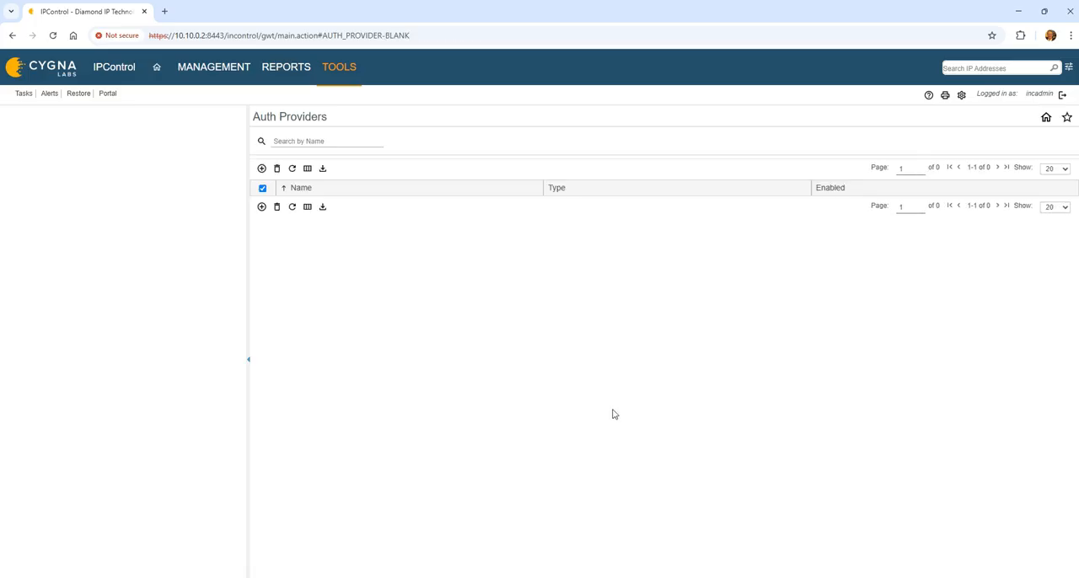